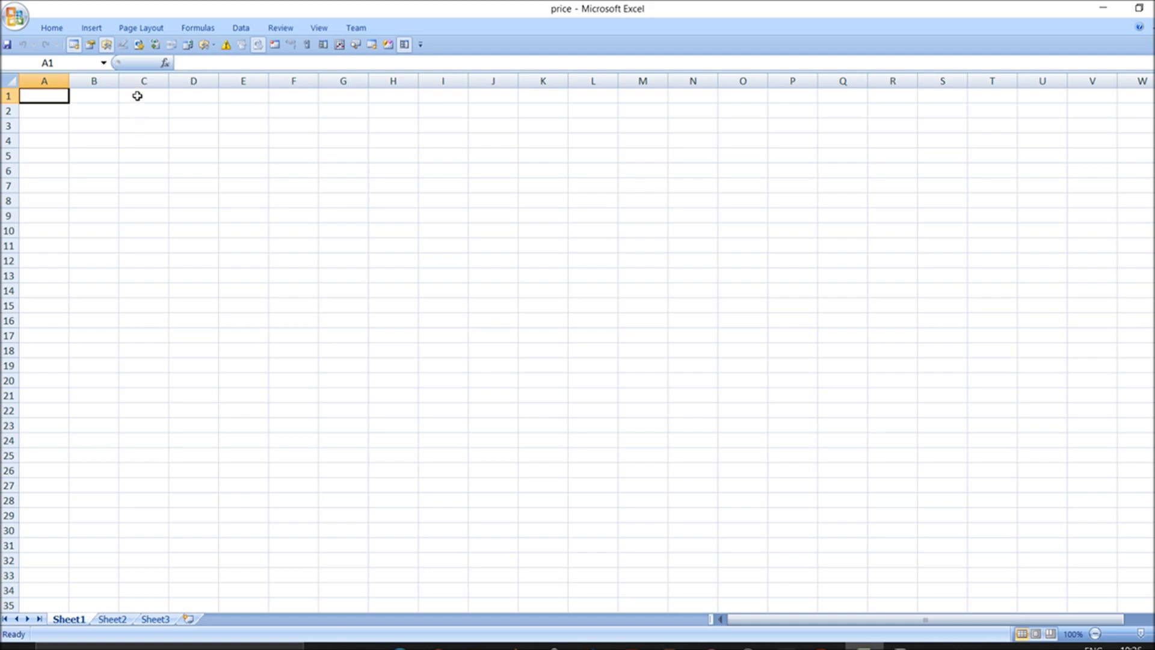
# Step: Start a new IDLE script that imports xlwings as xw and opens price.xlsx as wb
pyautogui.click(903, 645)
pyautogui.write('import xlwings as xw')
pyautogui.press('Return')
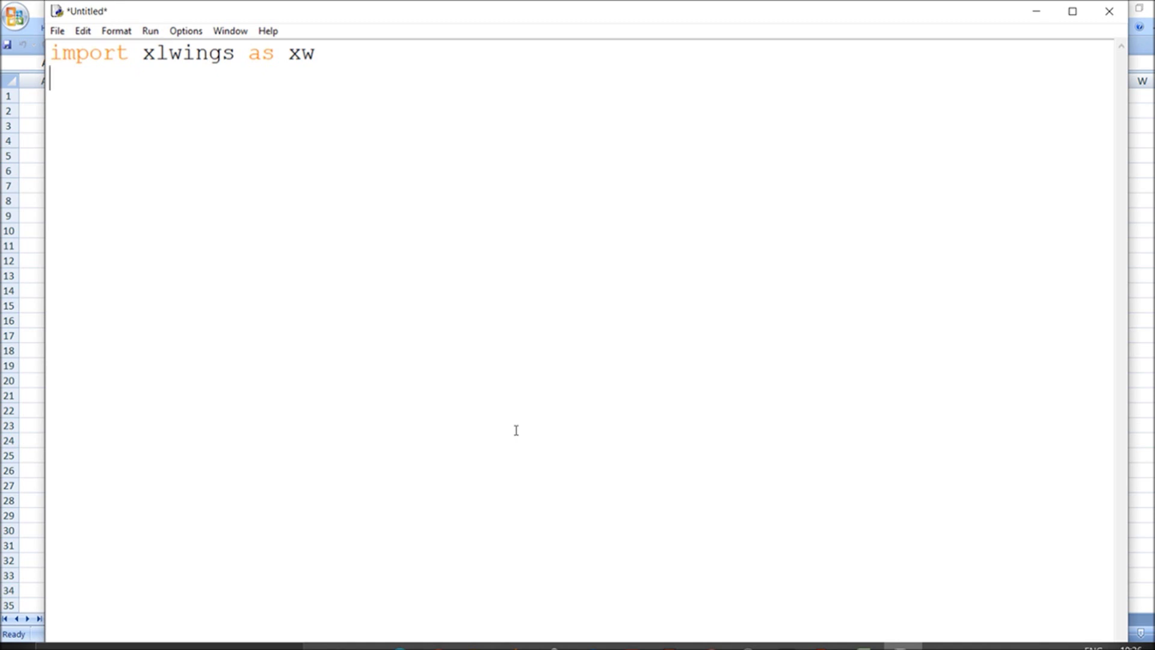
pyautogui.write('xw')
pyautogui.write('=')
pyautogui.press('BackSpace')
pyautogui.press('BackSpace')
pyautogui.press('BackSpace')
pyautogui.write('wb=xw.')
pyautogui.write('B')
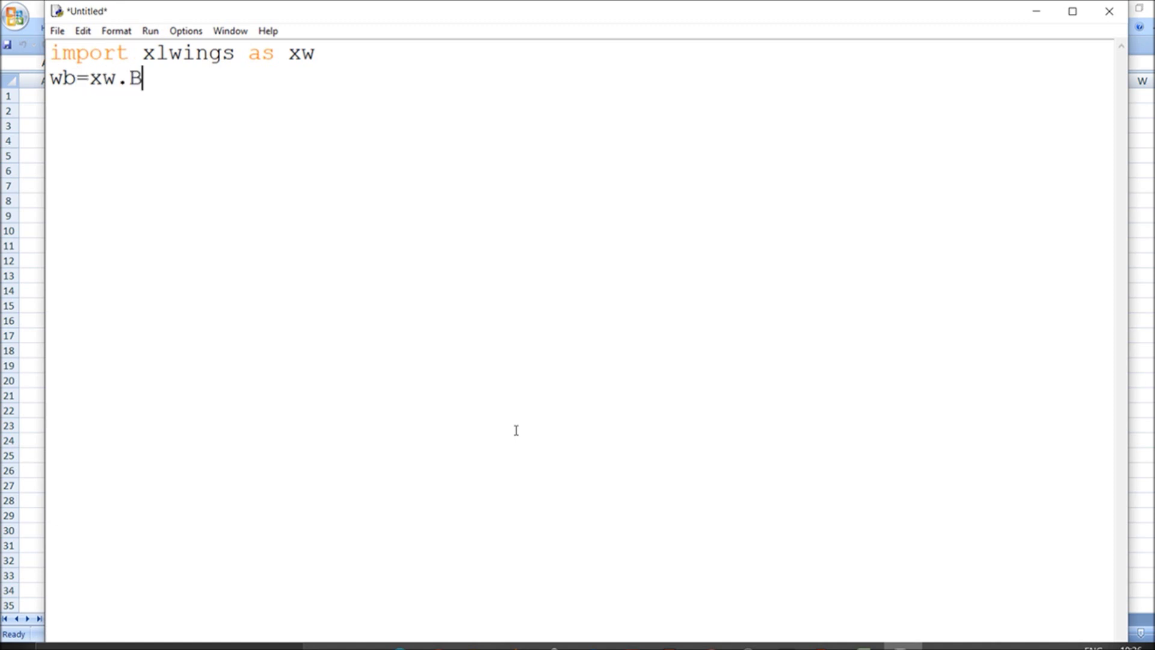
pyautogui.write("ook('prices")
pyautogui.press('BackSpace')
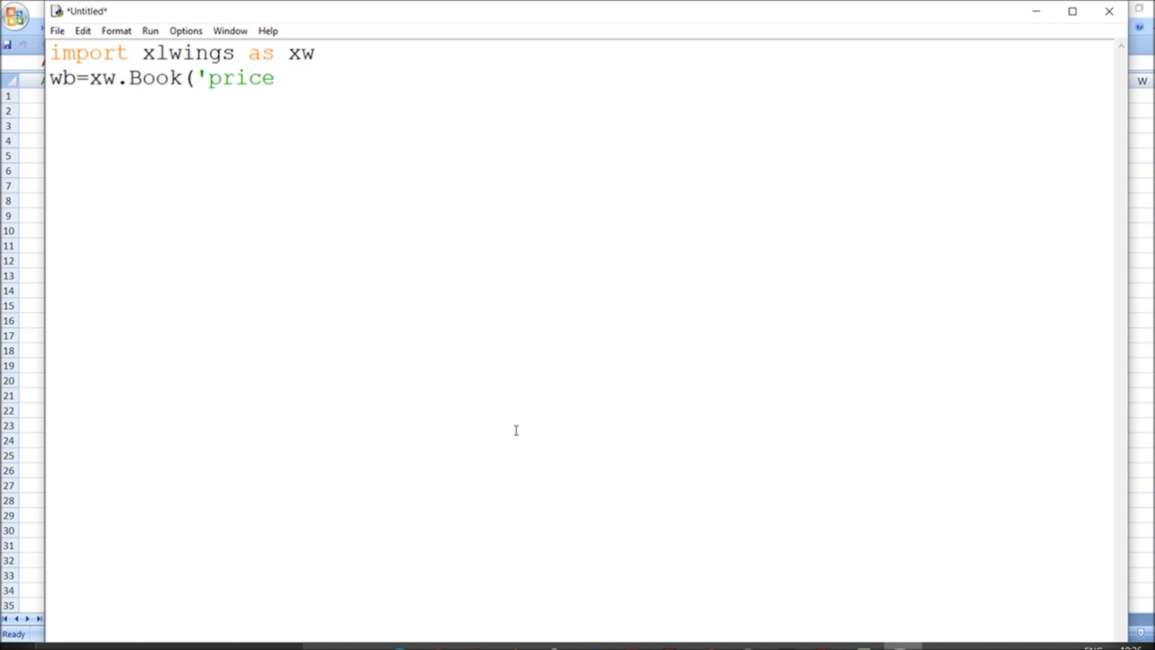
pyautogui.write('.')
pyautogui.write('xlsx')
pyautogui.write("')")
# Step: Add sheet=wb.sheets['Sheet1'] after checking the sheet name, then return to the workbook
pyautogui.press('Return')
pyautogui.write('sheet=')
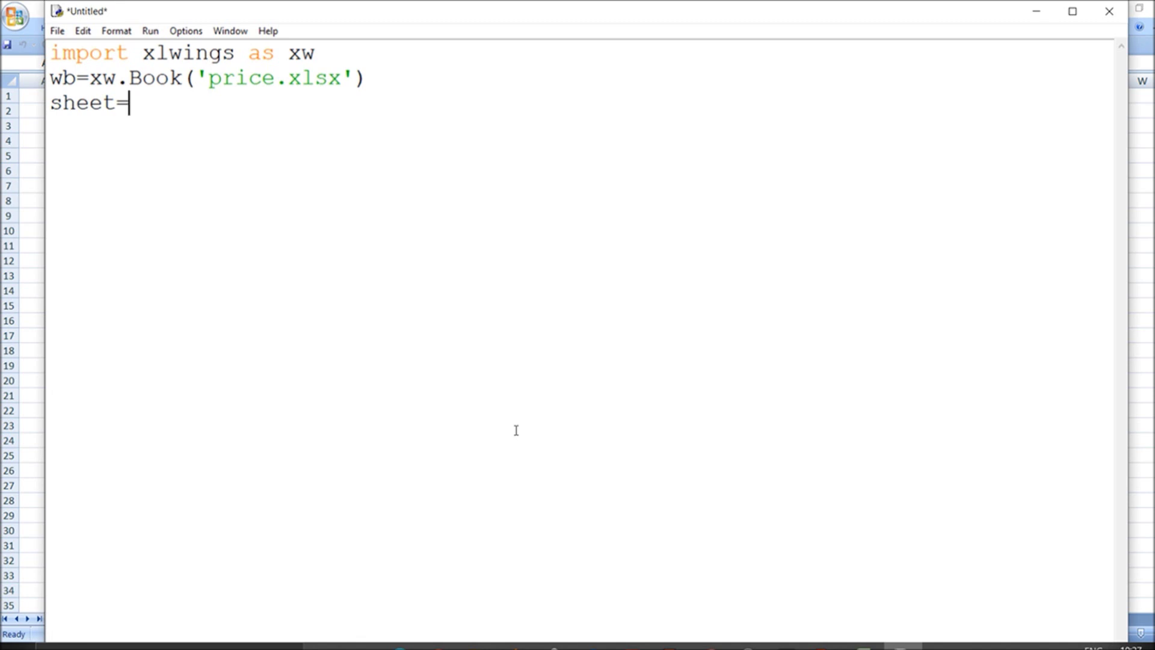
pyautogui.write("wb.sheets['")
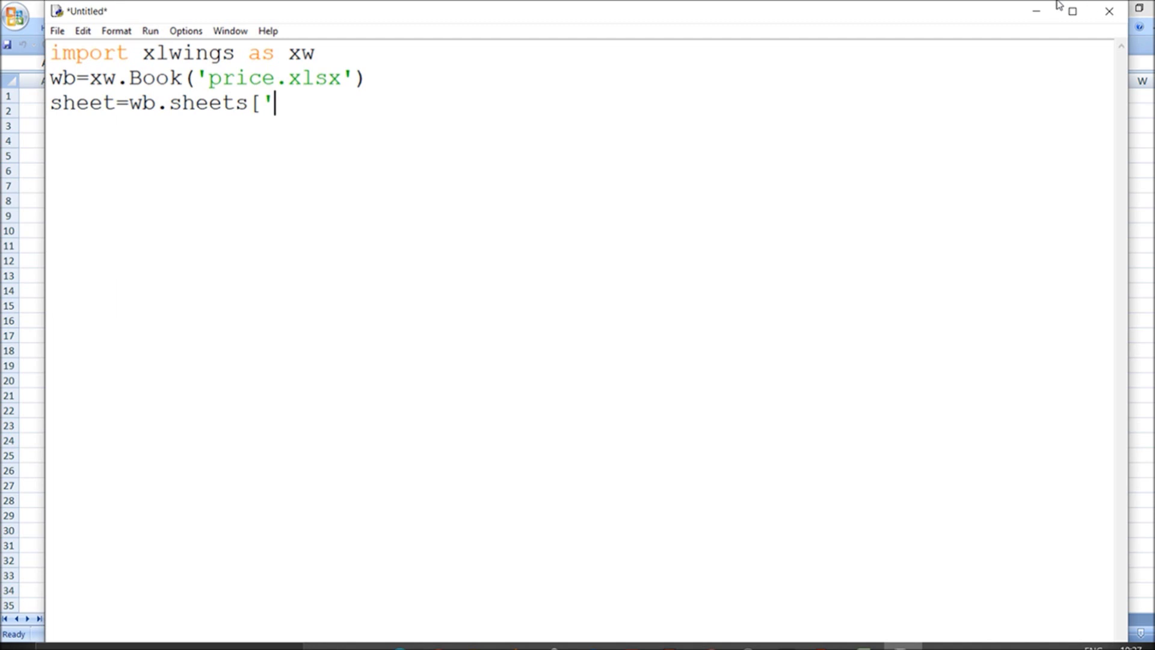
pyautogui.click(1036, 11)
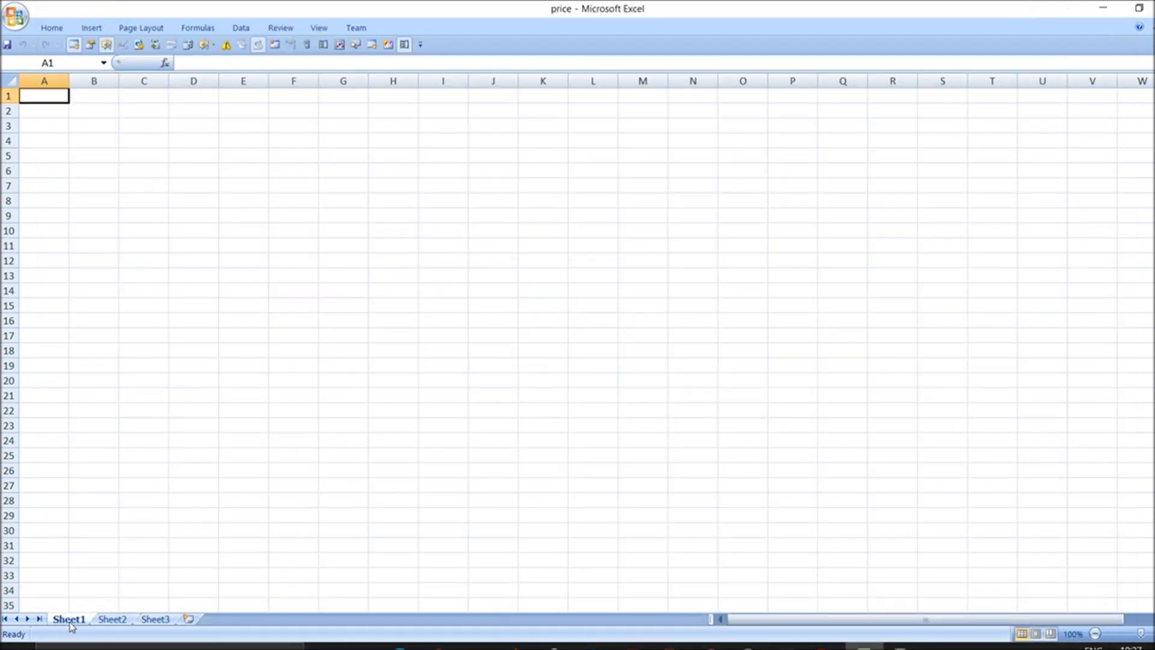
pyautogui.click(903, 647)
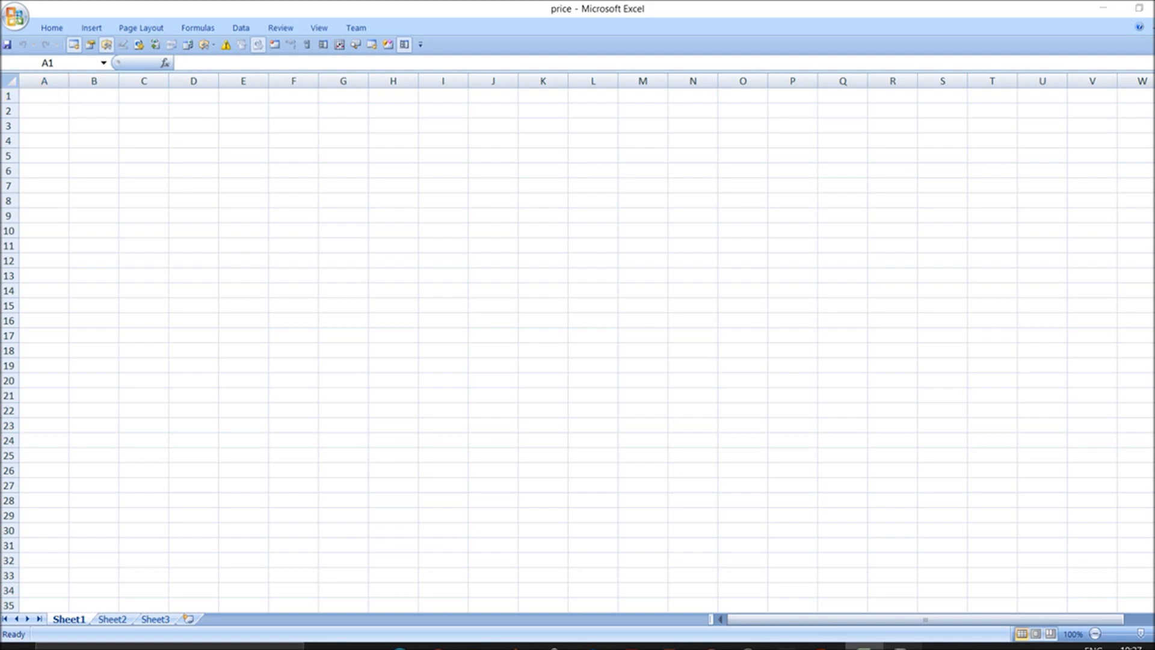
pyautogui.write("Sheet1']")
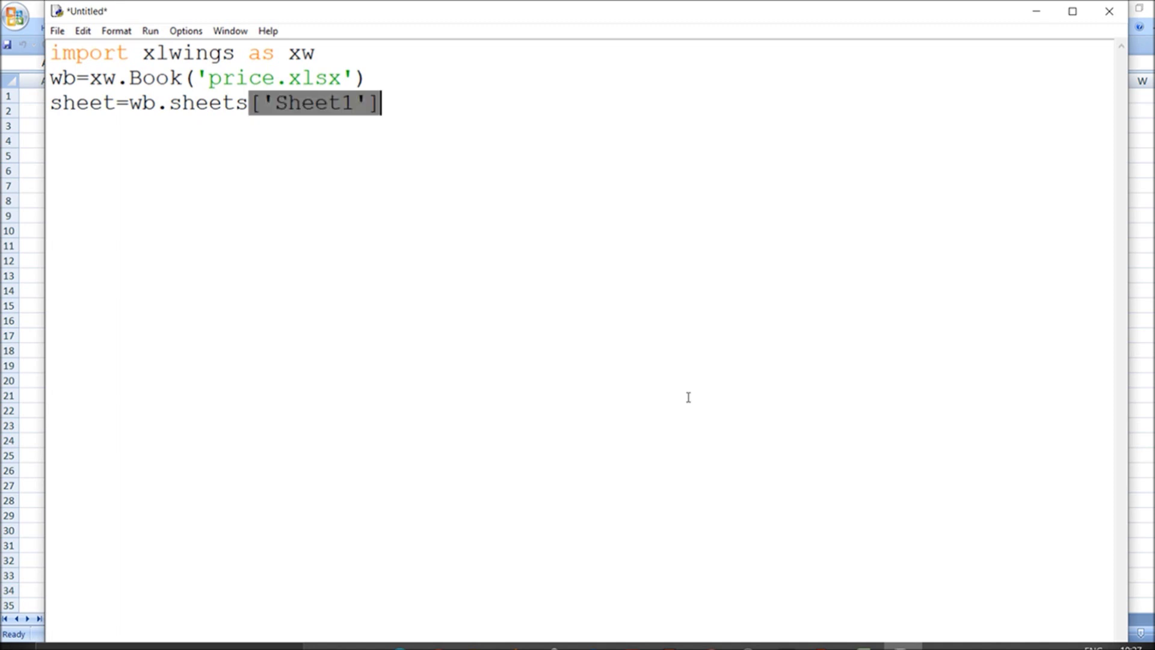
pyautogui.press('Return')
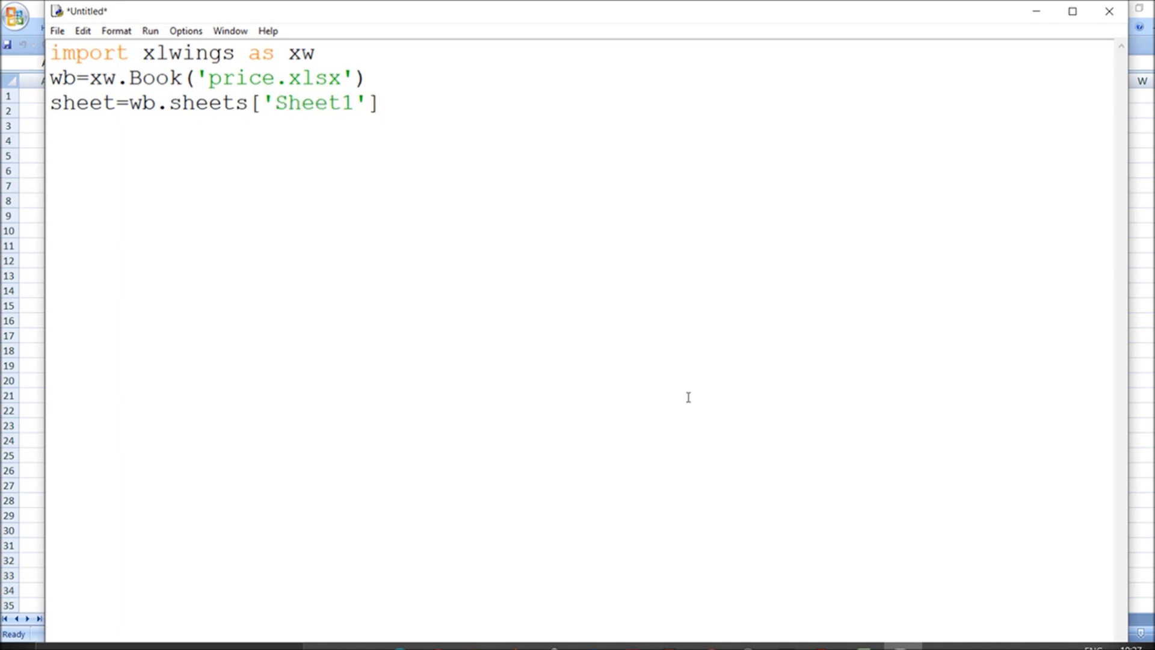
pyautogui.click(1038, 18)
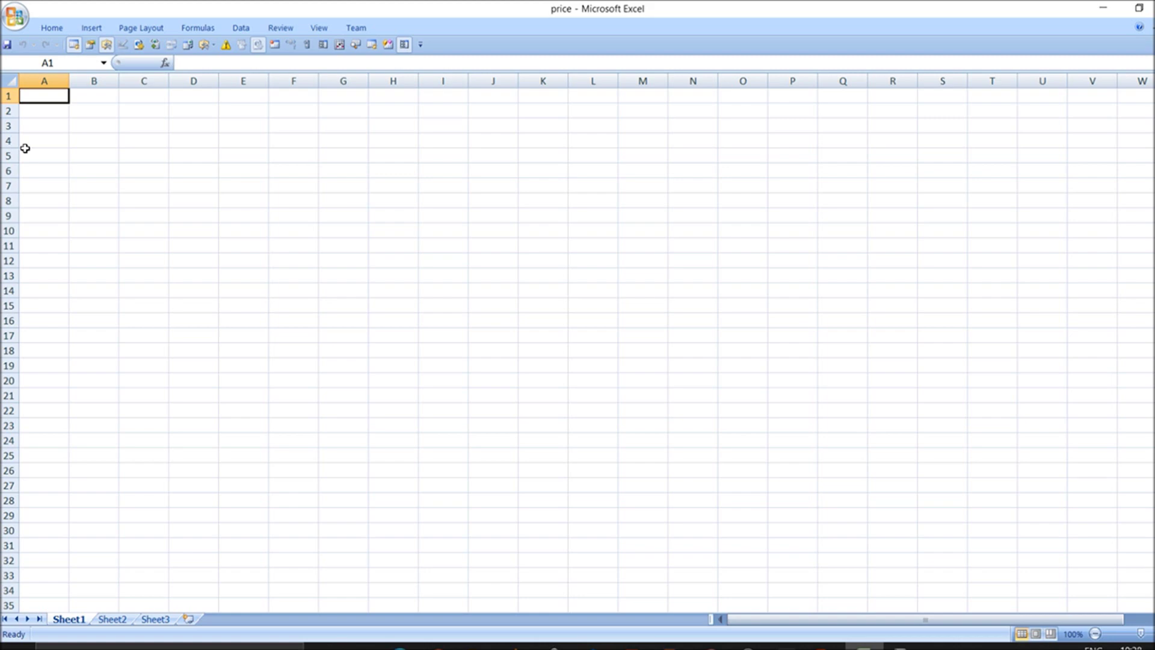
# Step: Enter TATAMOTORS in A1 and widen column A to fit it
pyautogui.doubleClick(36, 96)
pyautogui.press('capslock')
pyautogui.write('TAT')
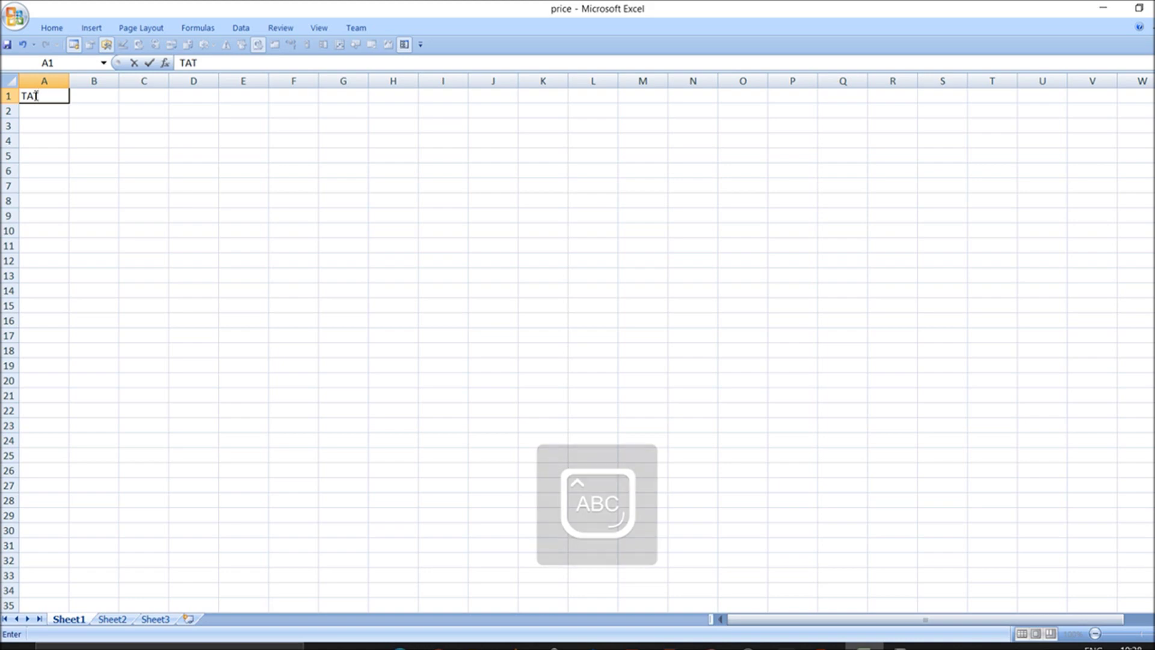
pyautogui.write('AMOTORS')
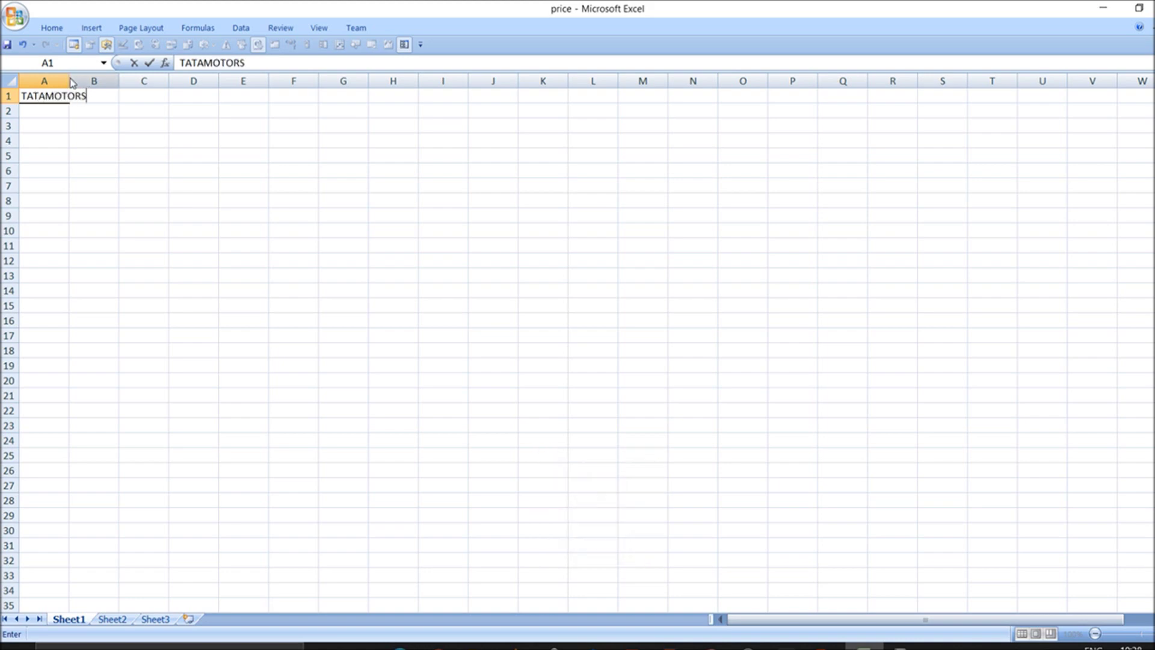
pyautogui.press('F2')
pyautogui.click(72, 79)
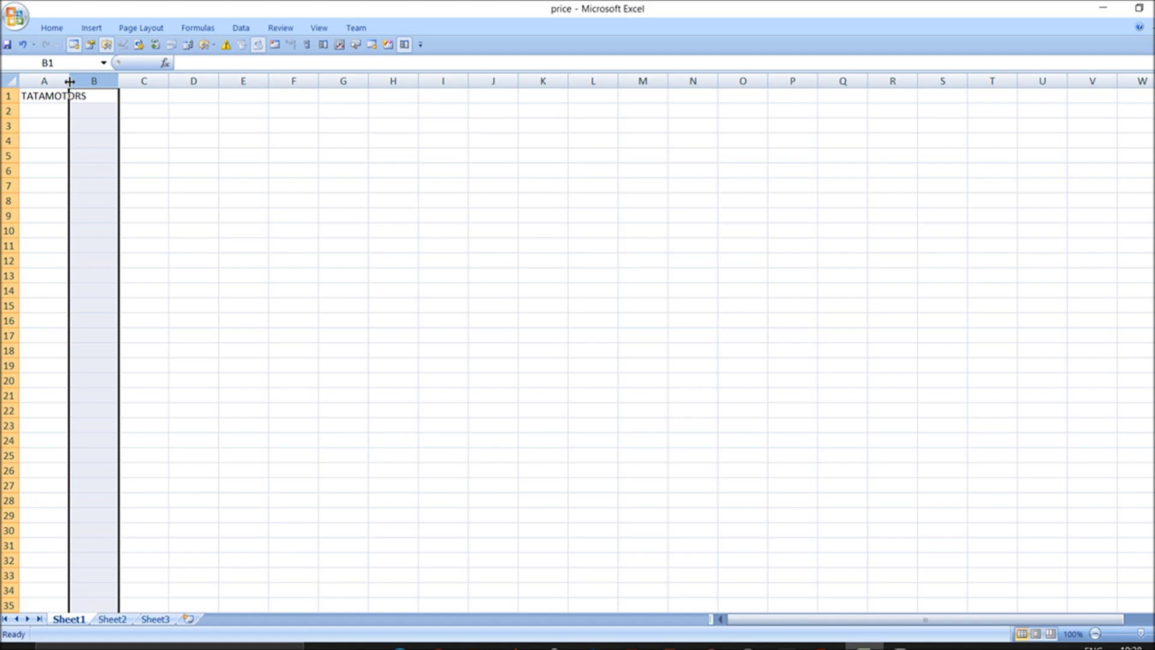
pyautogui.moveTo(70, 79); pyautogui.dragTo(100, 79)
# Step: Enter 100, 100 and 99 in cells B1, C1 and D1
pyautogui.doubleClick(124, 96)
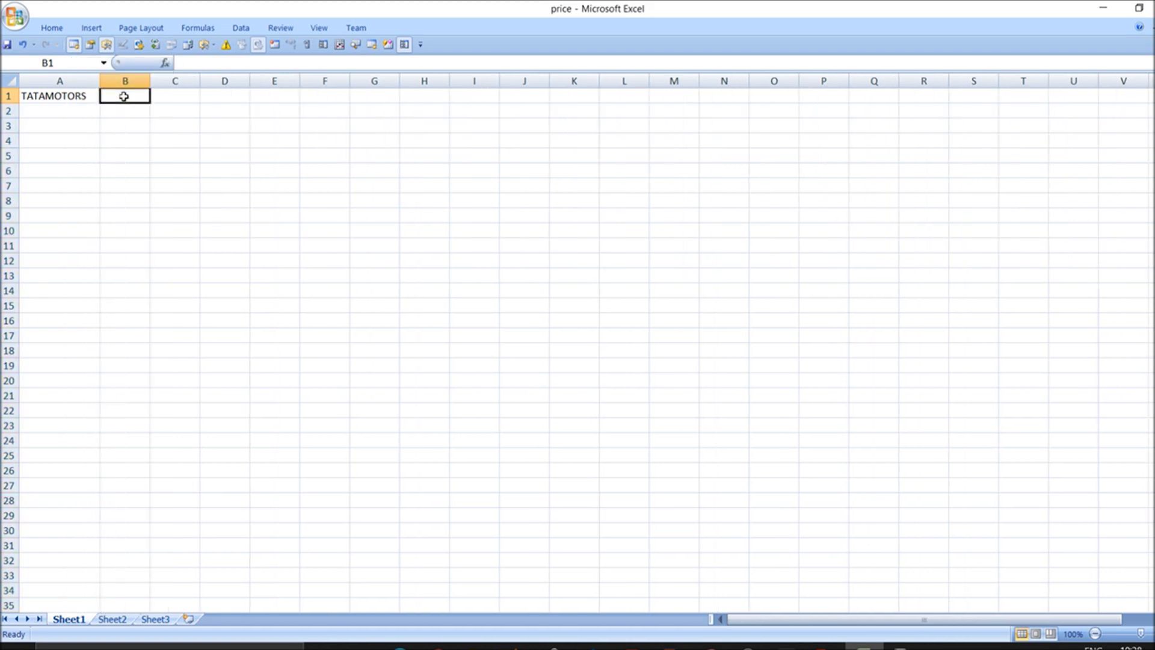
pyautogui.write('100')
pyautogui.click(172, 94)
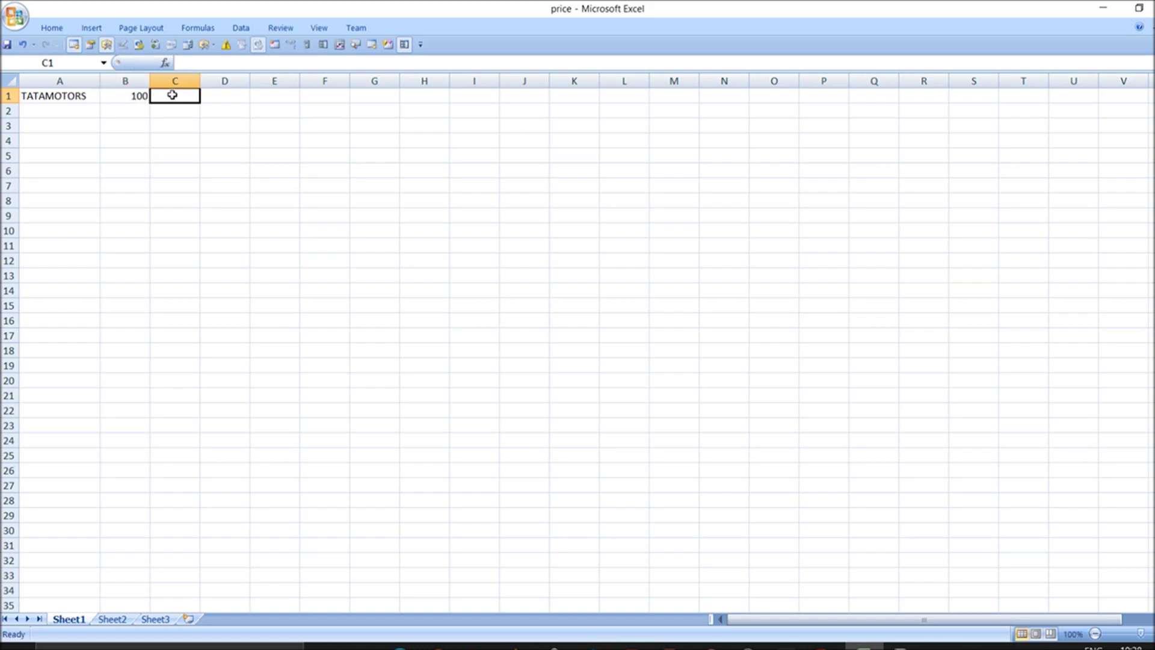
pyautogui.write('100')
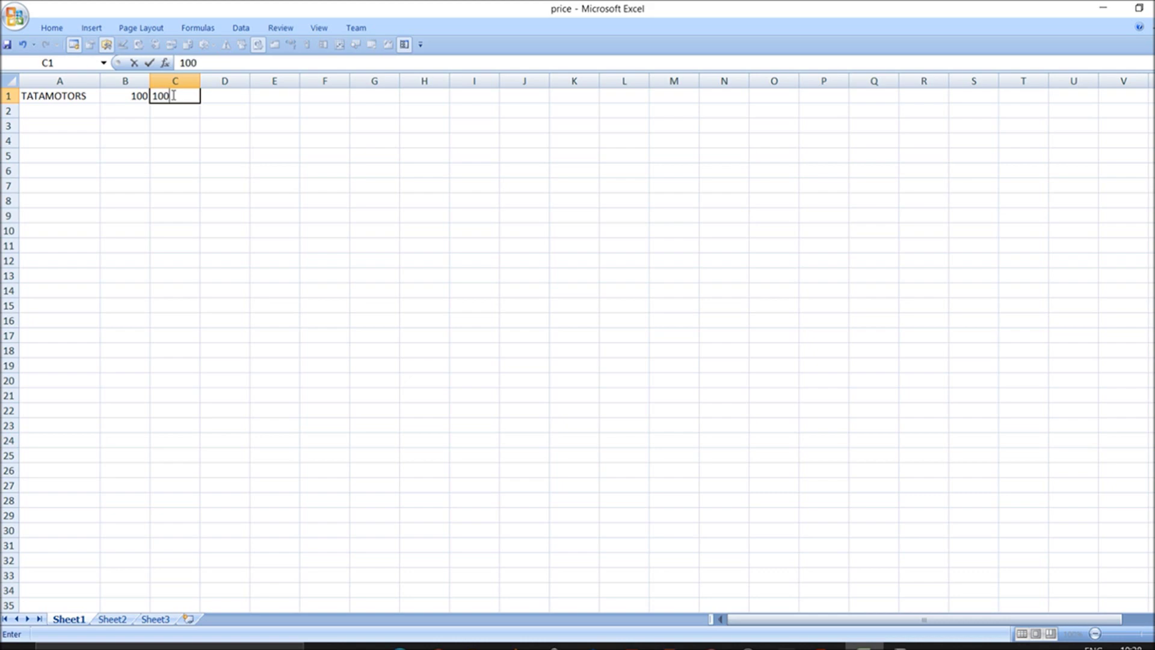
pyautogui.click(220, 100)
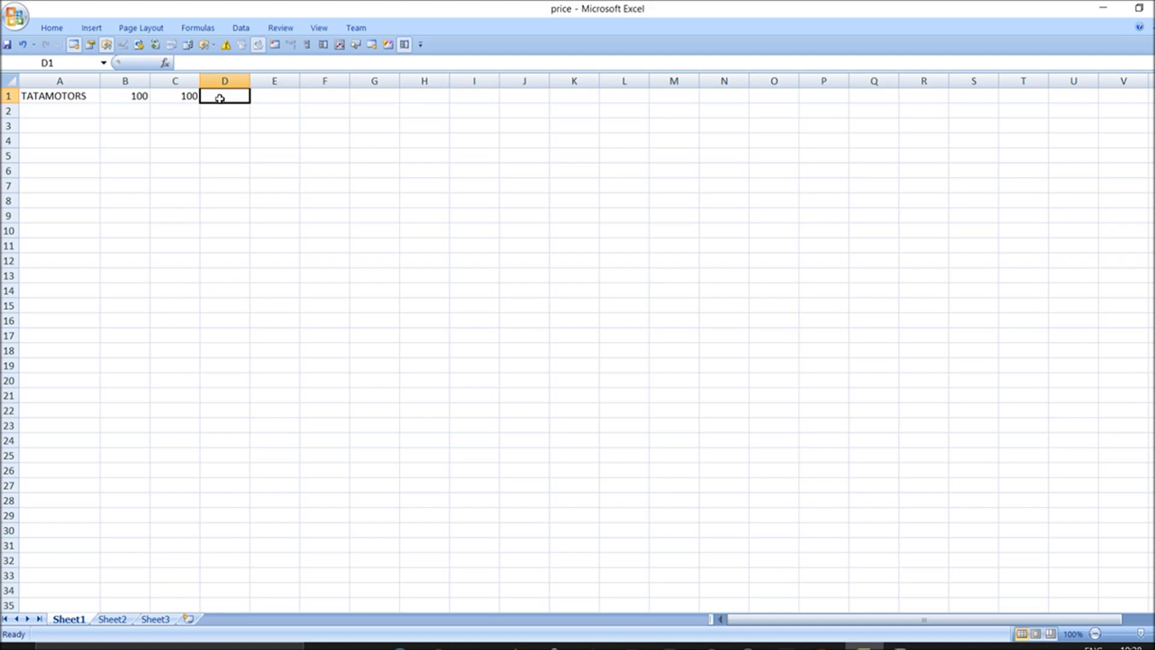
pyautogui.write('99')
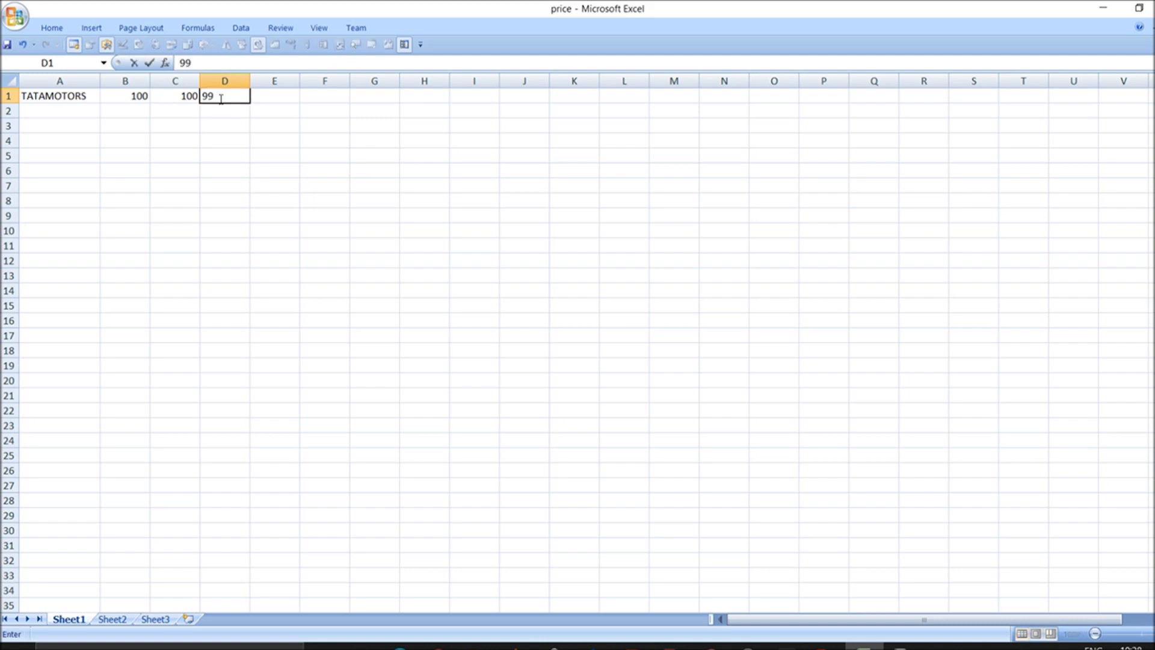
pyautogui.click(288, 95)
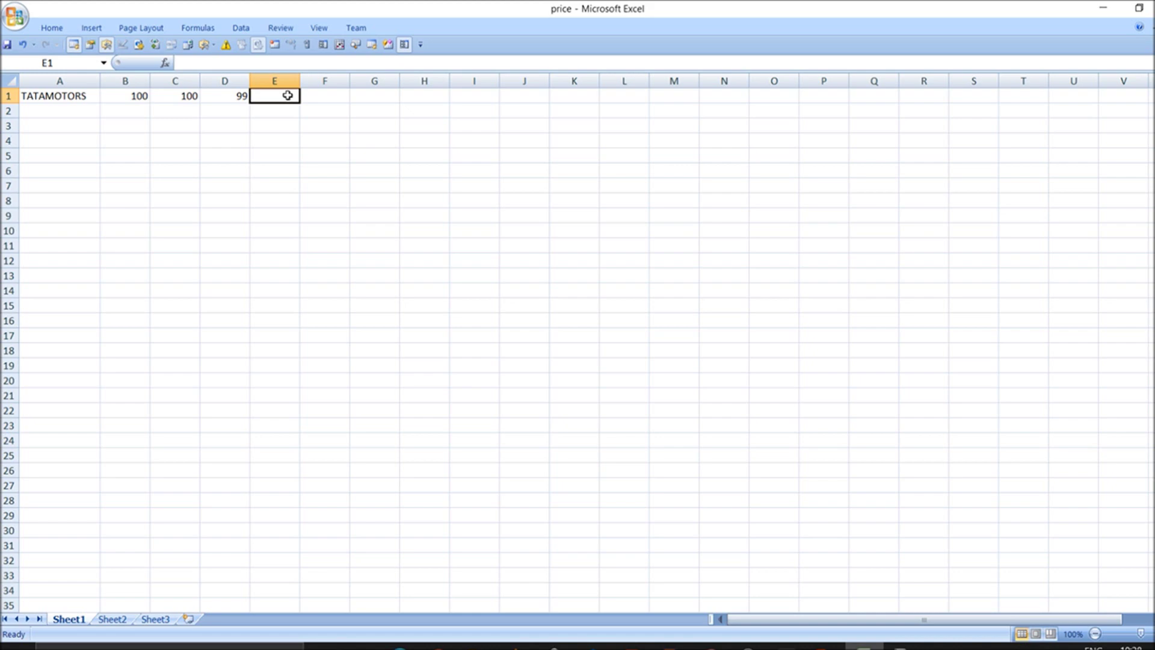
# Step: Enter =IF(B1=C1,"SELL","NOTHING") in E1 so it displays SELL
pyautogui.doubleClick(271, 94)
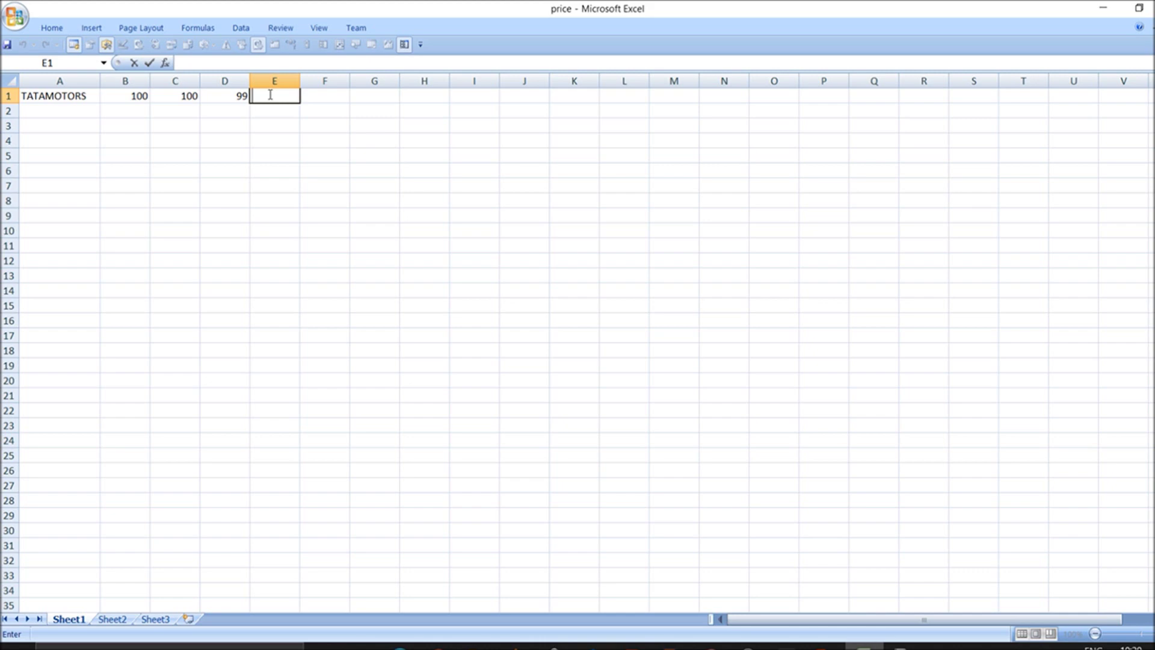
pyautogui.write('=')
pyautogui.write('IF')
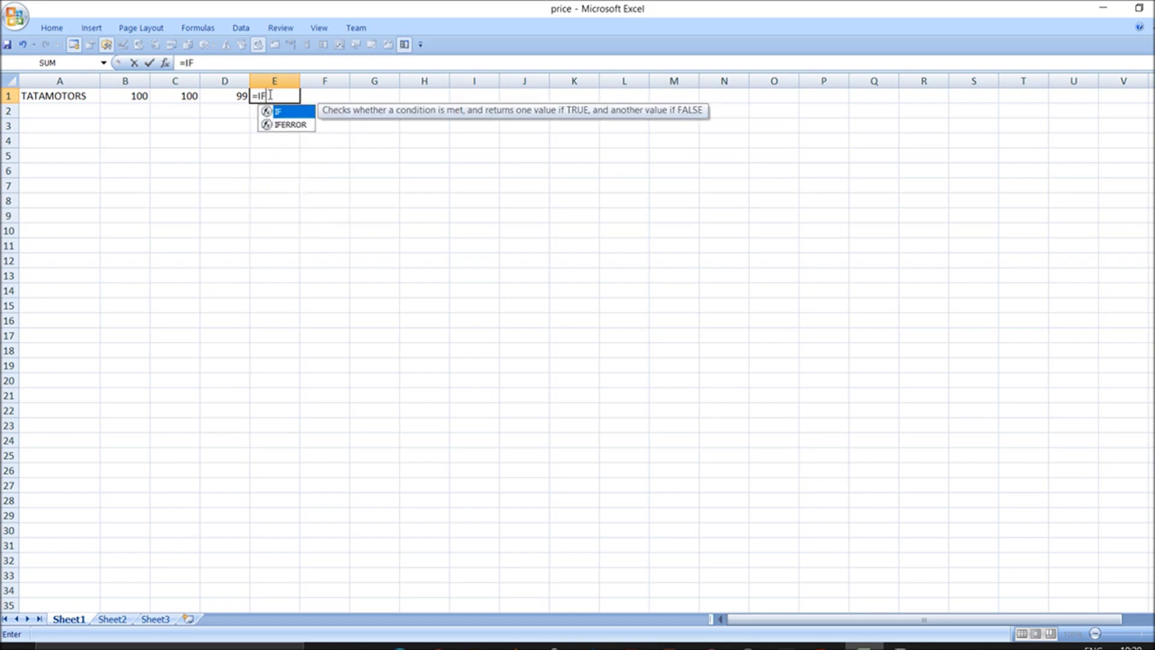
pyautogui.write('(')
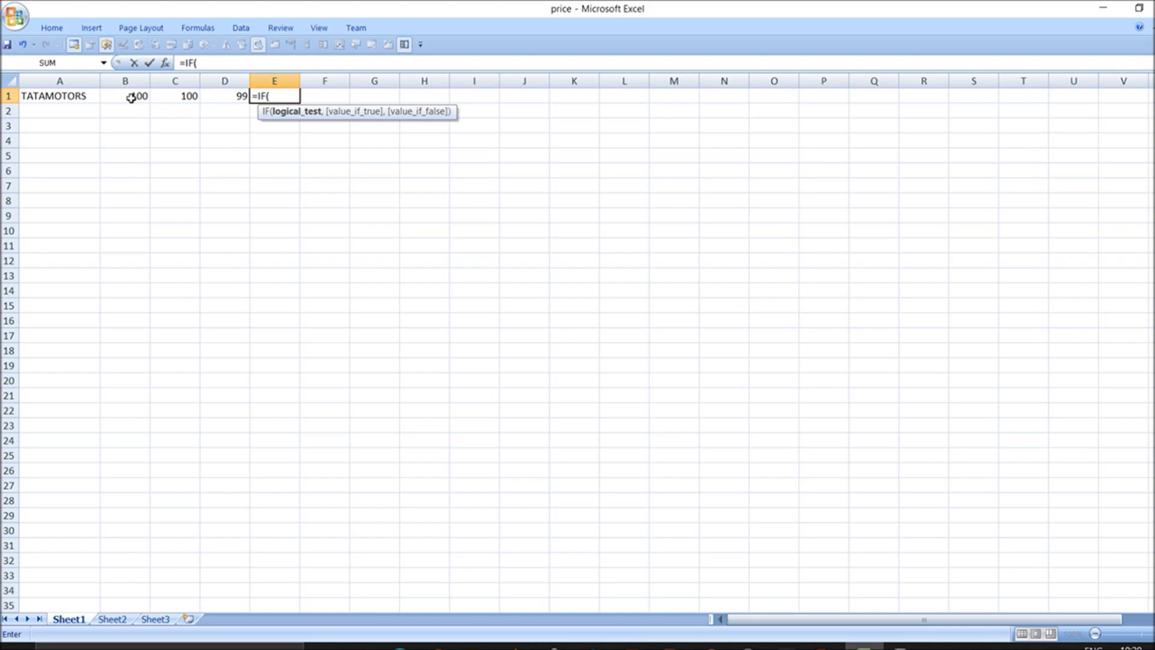
pyautogui.write('B1=C1')
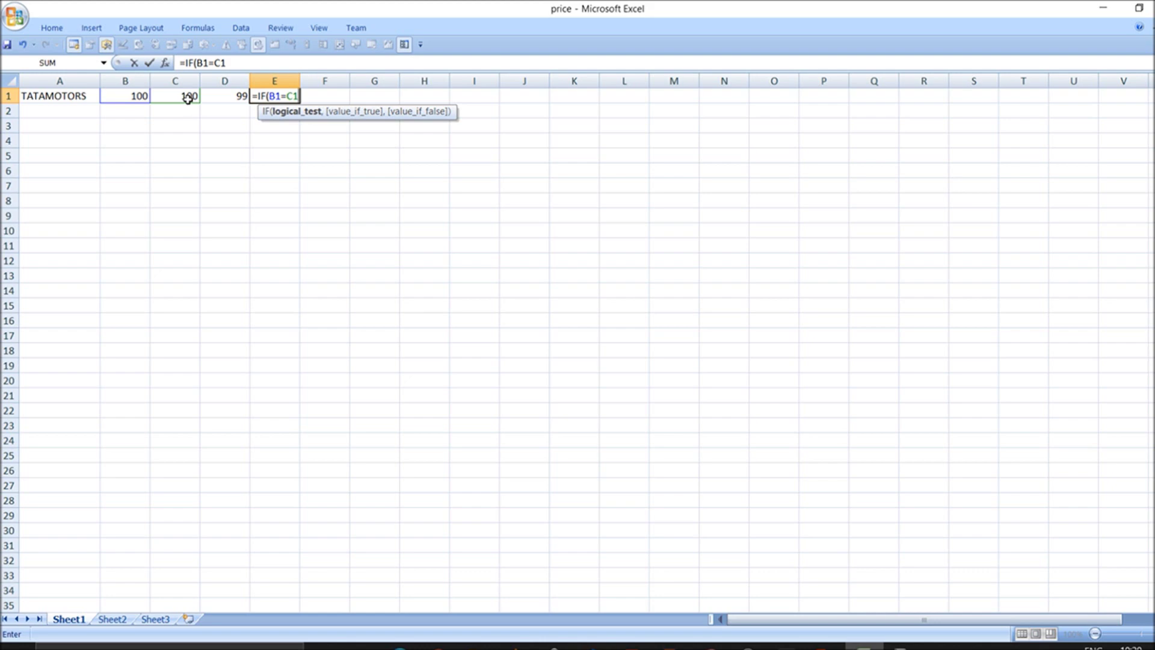
pyautogui.write(',"')
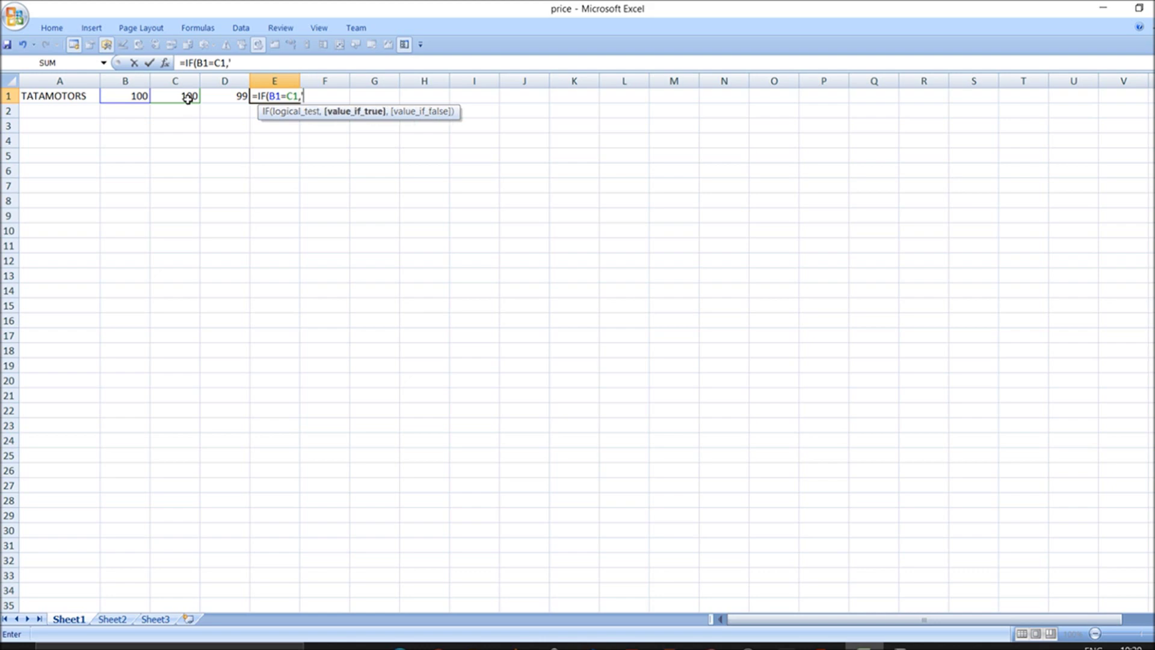
pyautogui.press('BackSpace')
pyautogui.write('"sell')
pyautogui.press('BackSpace')
pyautogui.press('BackSpace')
pyautogui.press('BackSpace')
pyautogui.press('BackSpace')
pyautogui.write('SELL')
pyautogui.write('",')
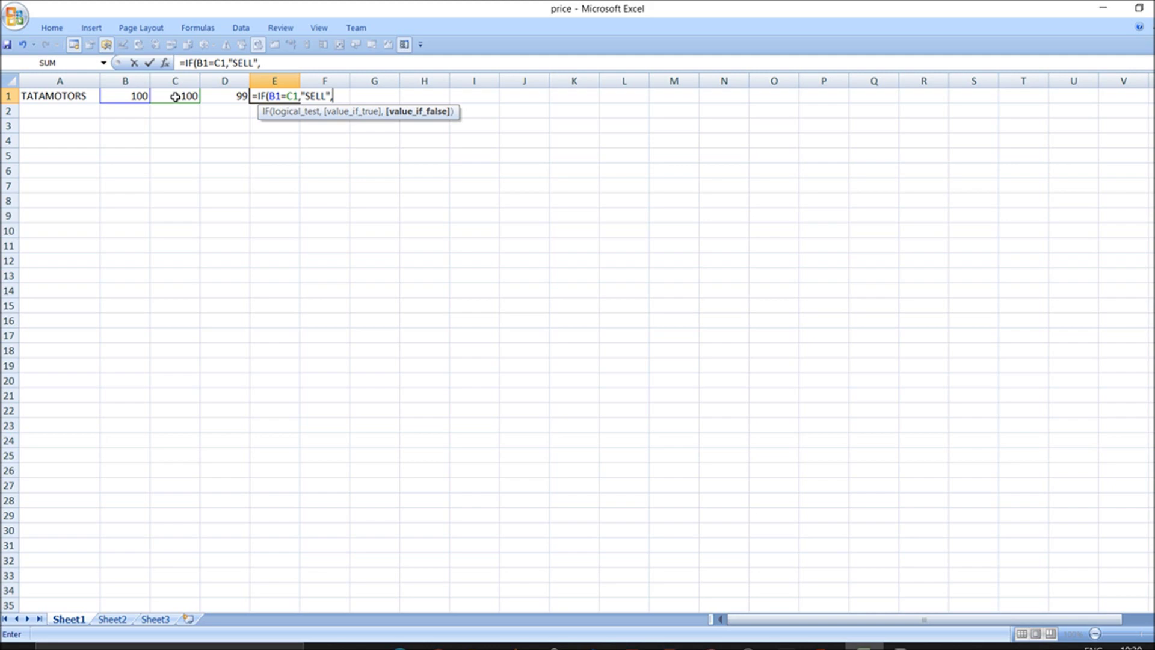
pyautogui.write('"')
pyautogui.write('NOTHING')
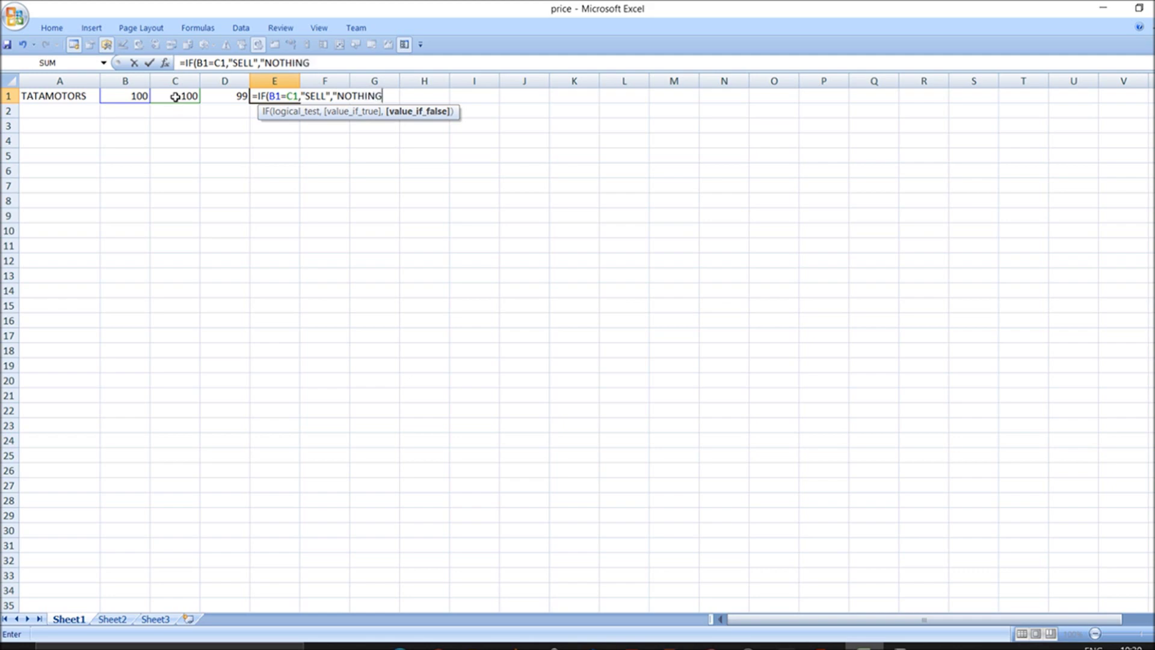
pyautogui.write('"')
pyautogui.write(')')
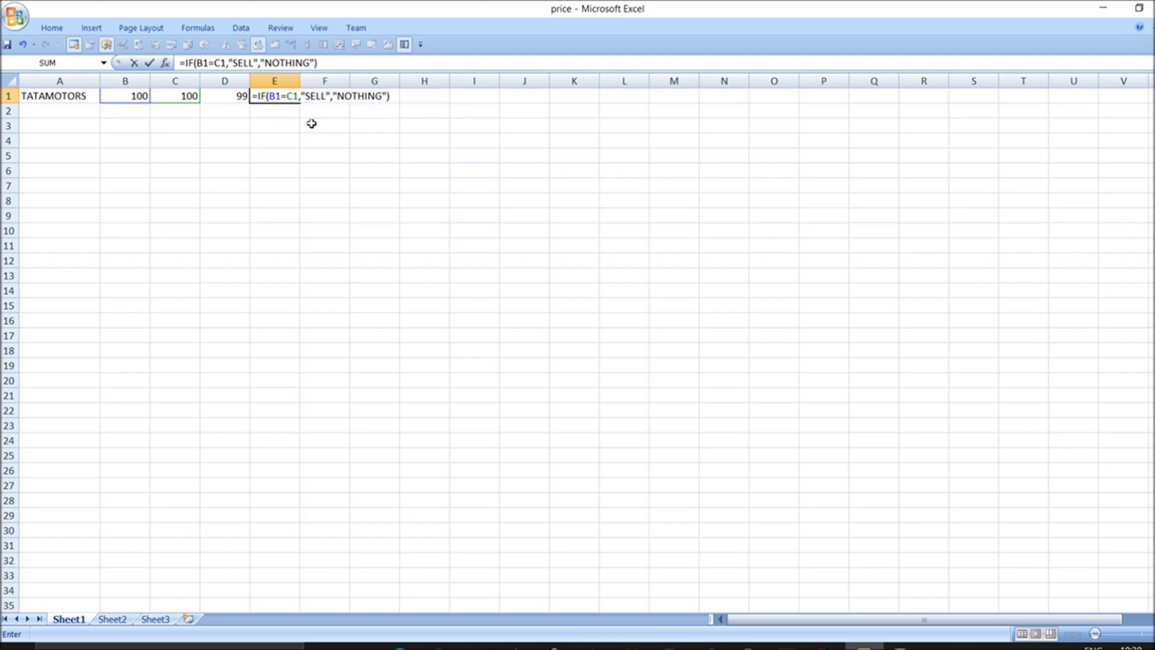
pyautogui.click(280, 116)
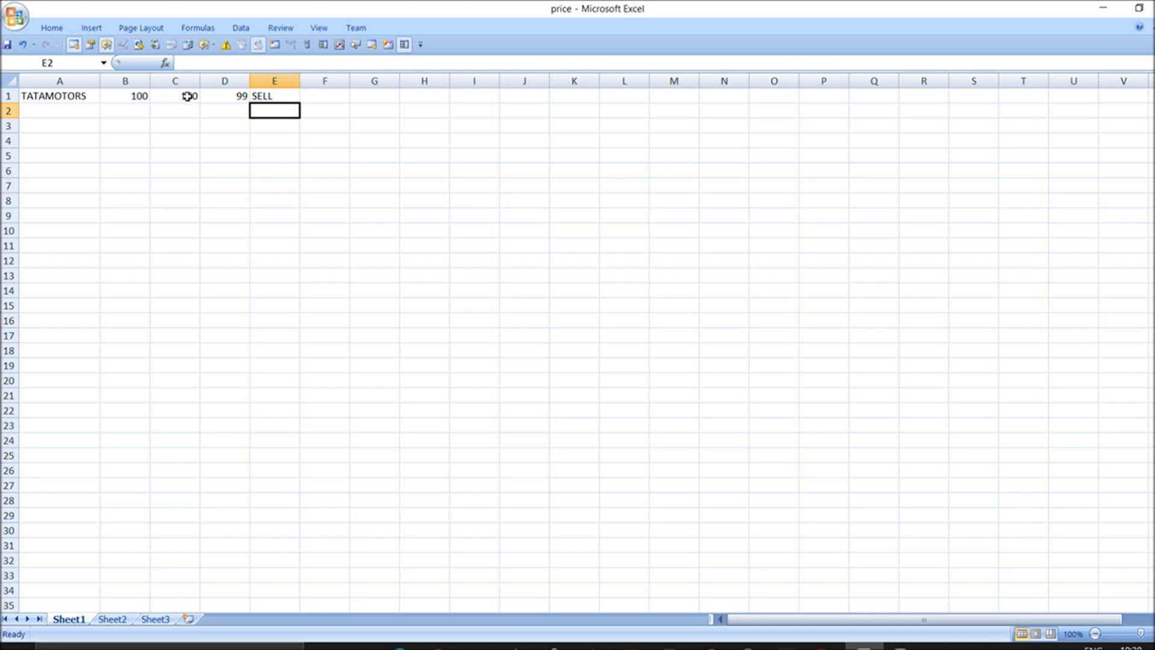
pyautogui.doubleClick(189, 97)
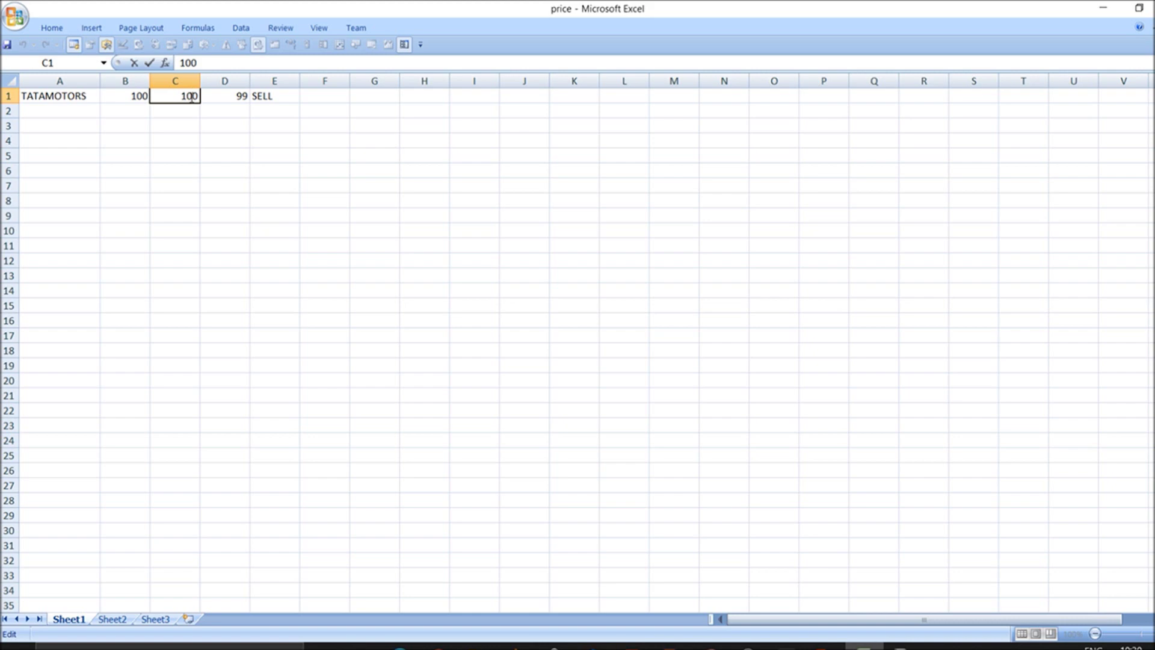
# Step: Fill row 2 with TATAMOTORS, 100, 102 and 100 in cells A2 to D2
pyautogui.click(270, 99)
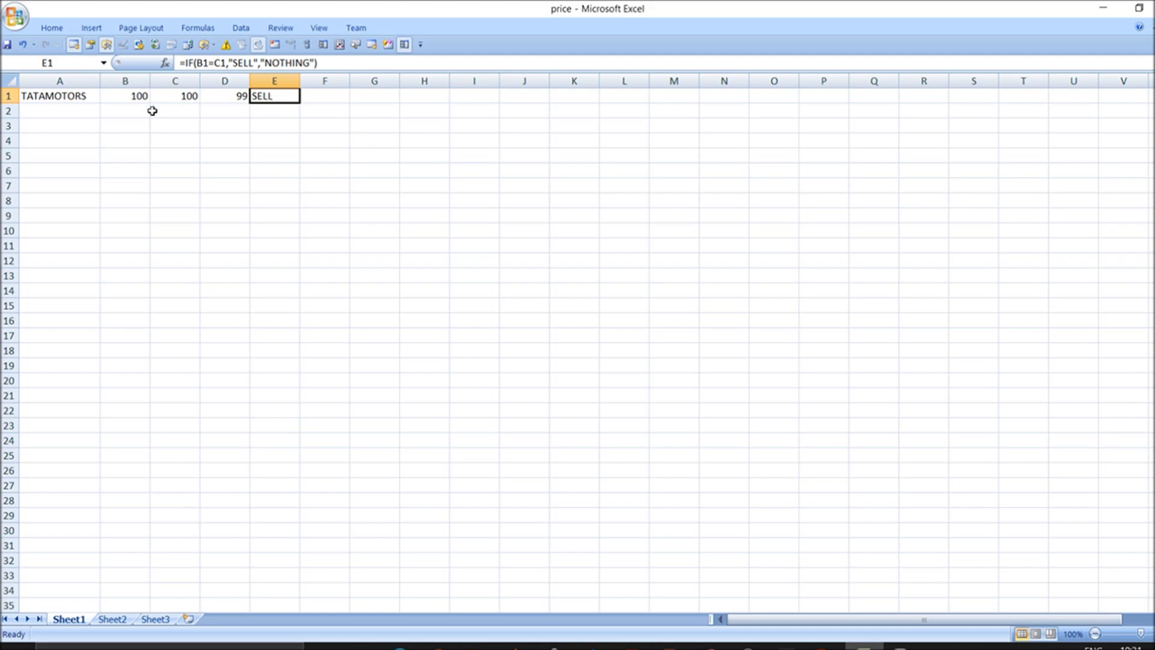
pyautogui.doubleClick(58, 114)
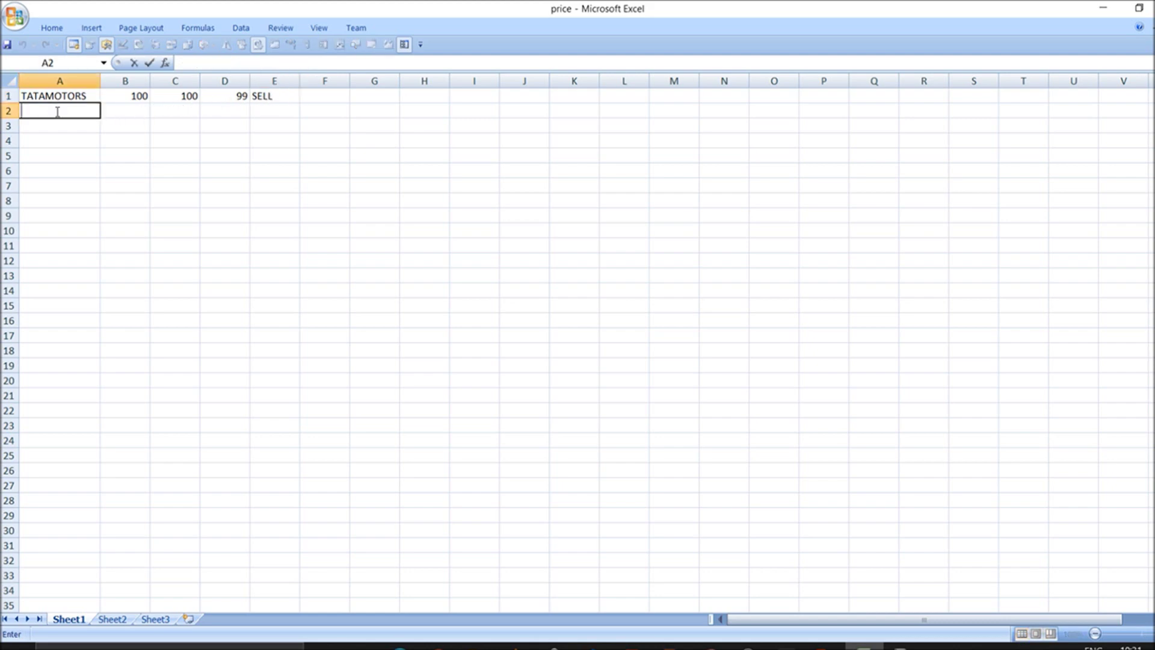
pyautogui.write('TA')
pyautogui.click(130, 110)
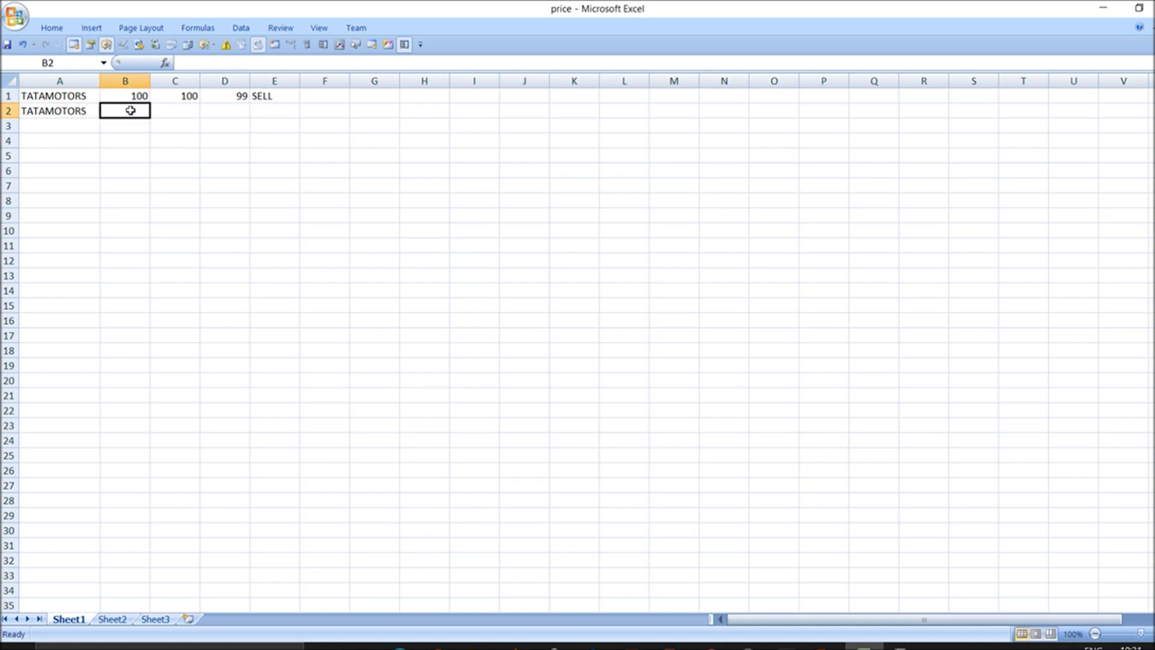
pyautogui.write('100')
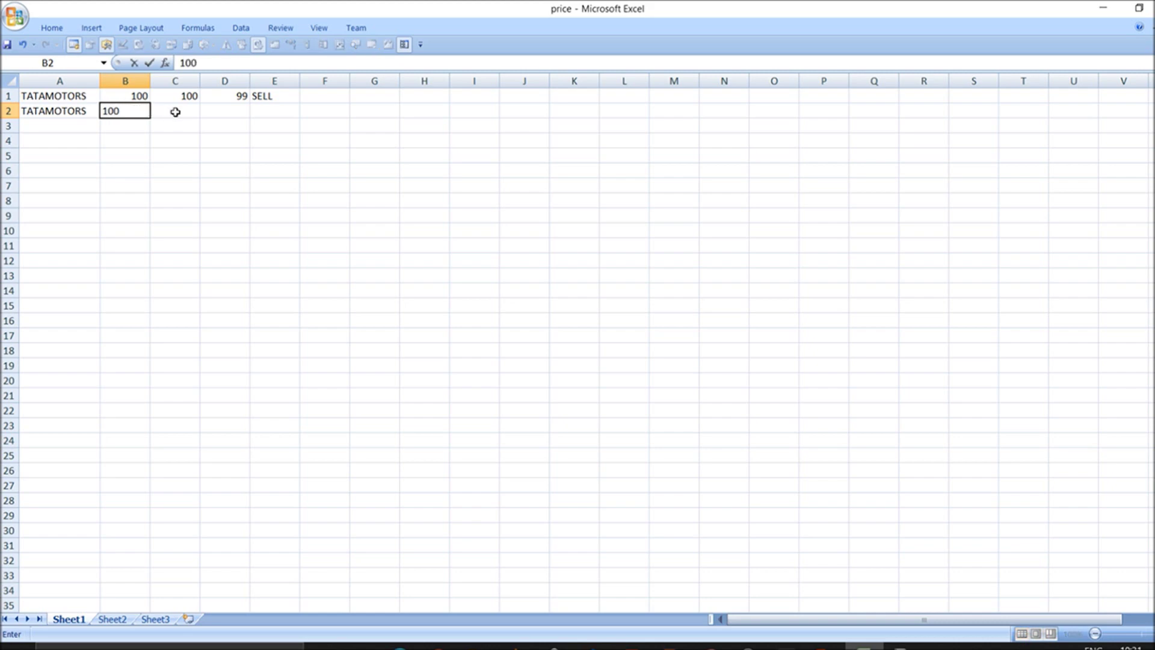
pyautogui.click(181, 113)
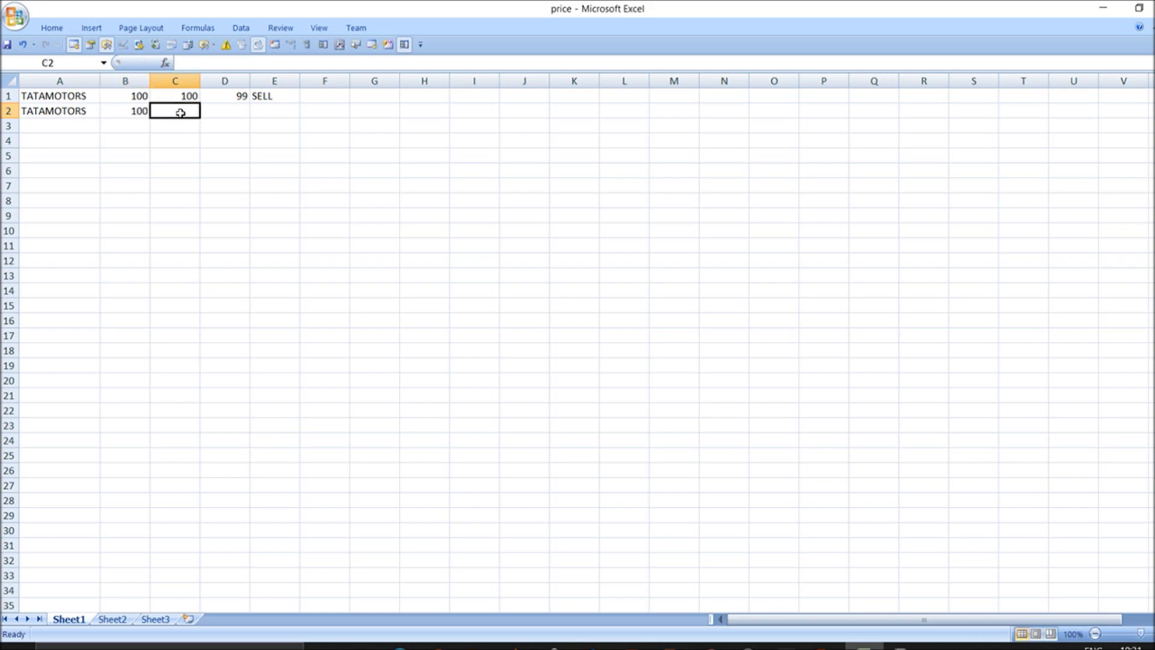
pyautogui.write('102')
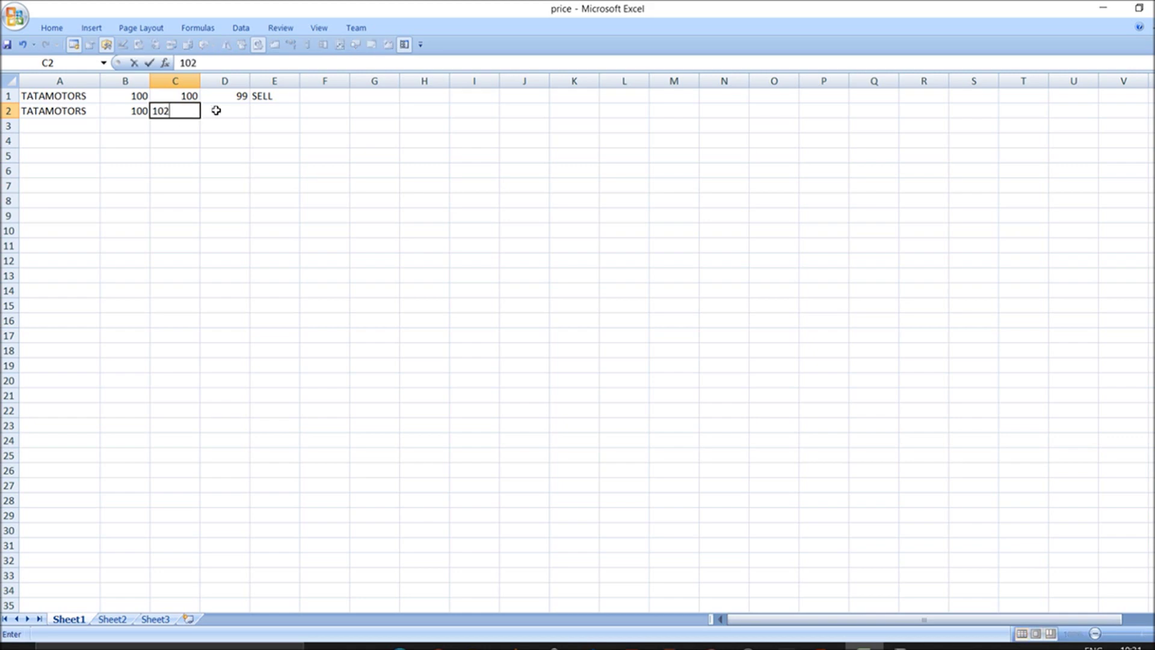
pyautogui.click(216, 110)
pyautogui.write('100')
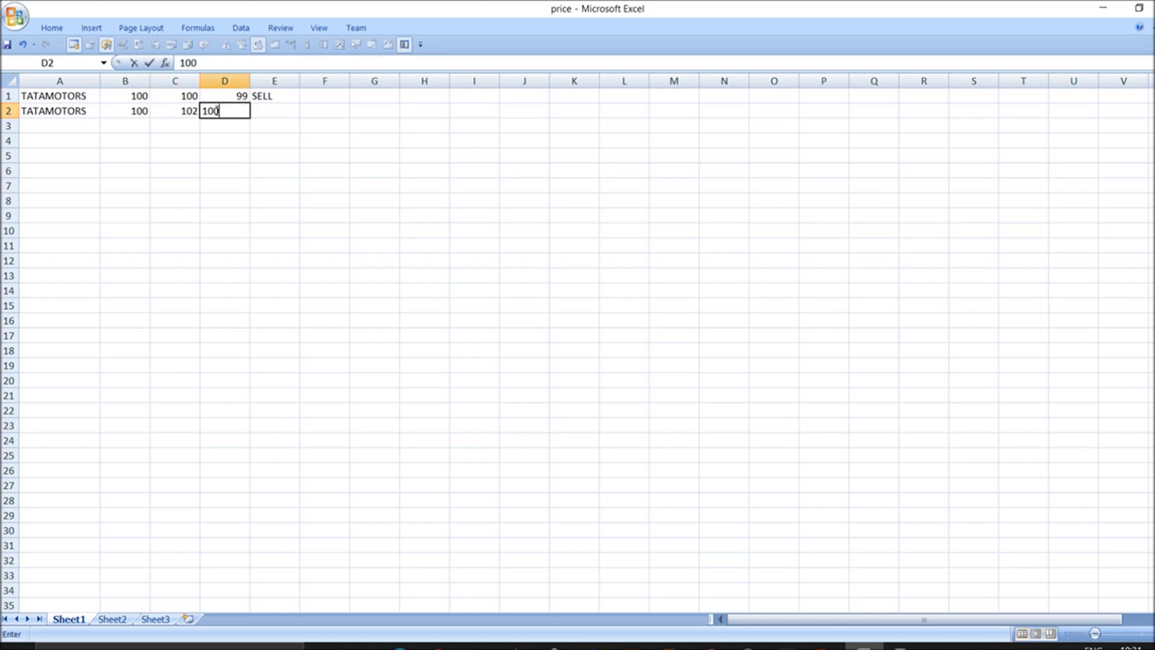
pyautogui.click(271, 111)
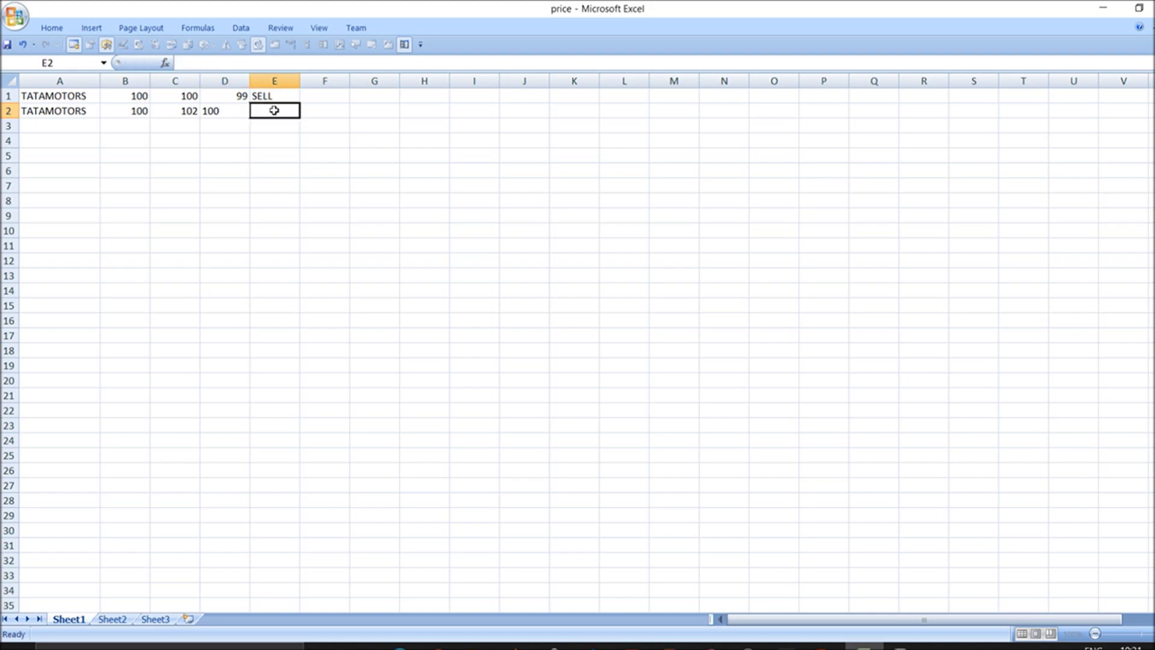
# Step: Select E1's formula text and clear the entry in E1
pyautogui.click(265, 96)
pyautogui.doubleClick(274, 100)
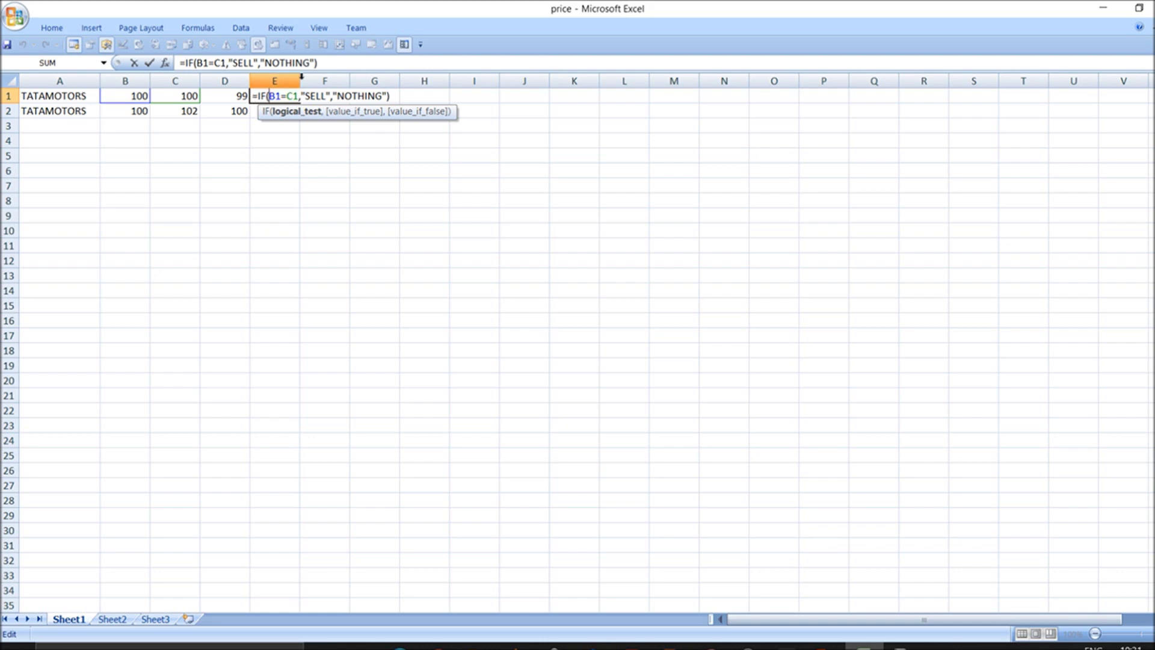
pyautogui.moveTo(328, 67); pyautogui.dragTo(176, 67)
pyautogui.hotkey('ctrl', 'c')
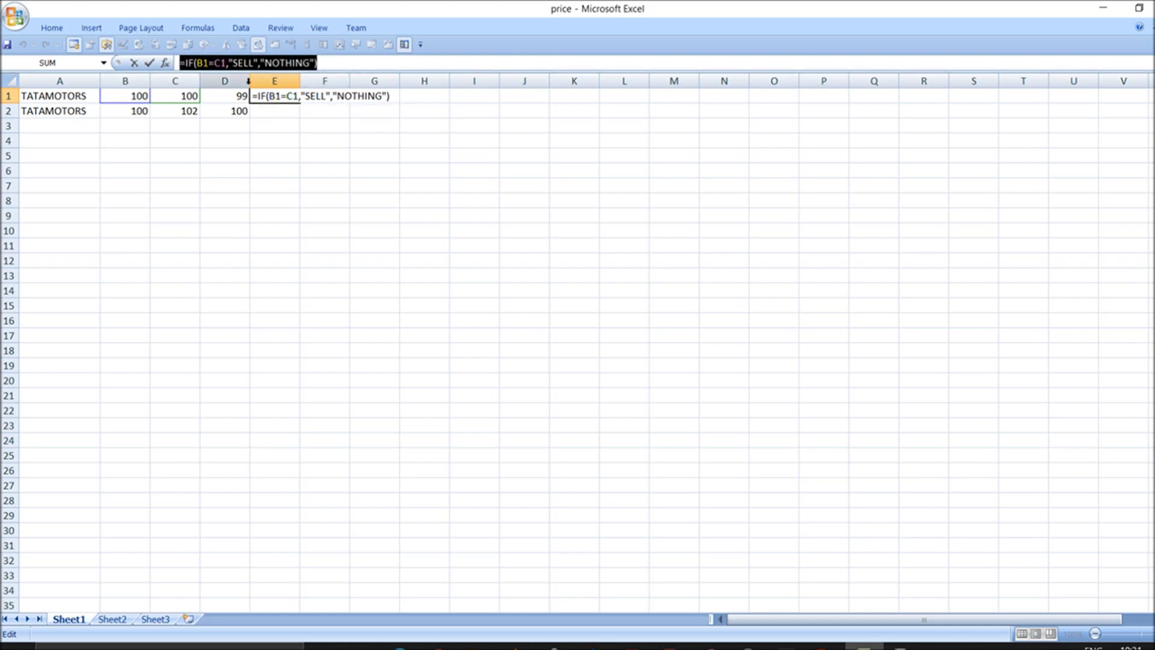
pyautogui.write('=')
pyautogui.click(274, 113)
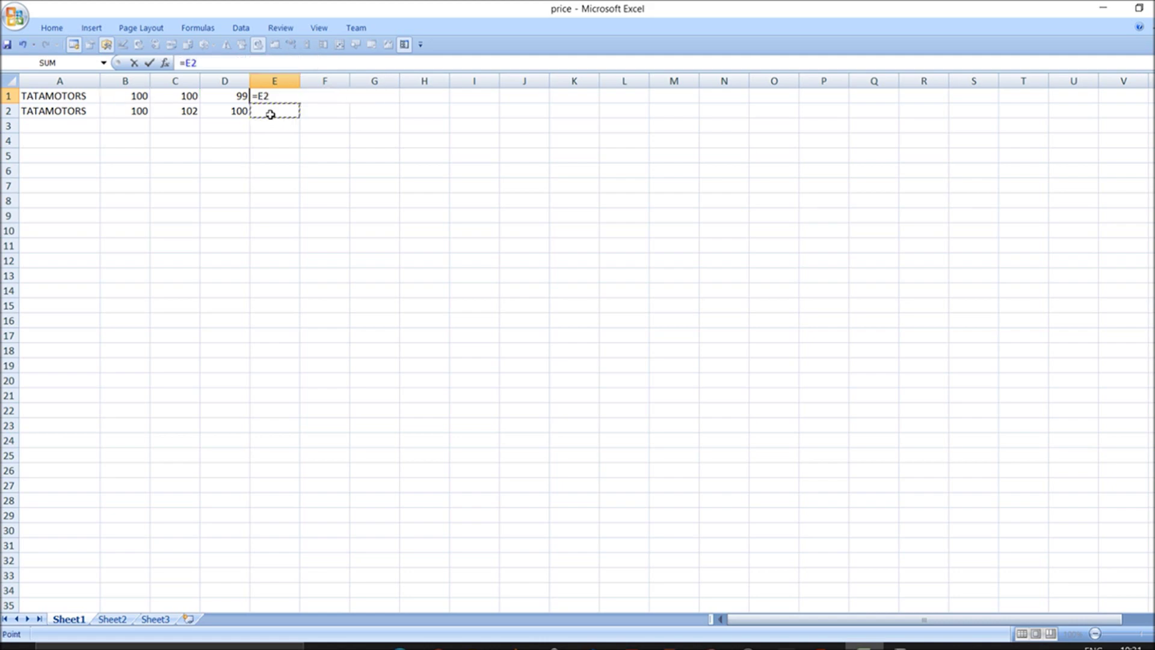
pyautogui.press('BackSpace')
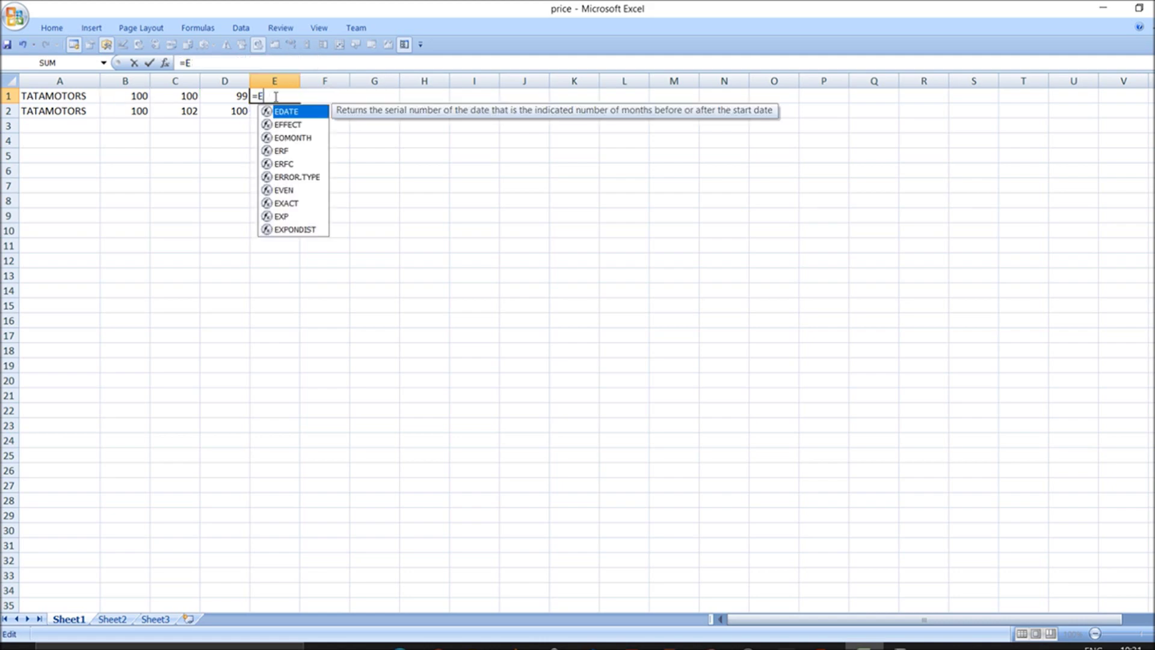
pyautogui.press('BackSpace')
pyautogui.press('BackSpace')
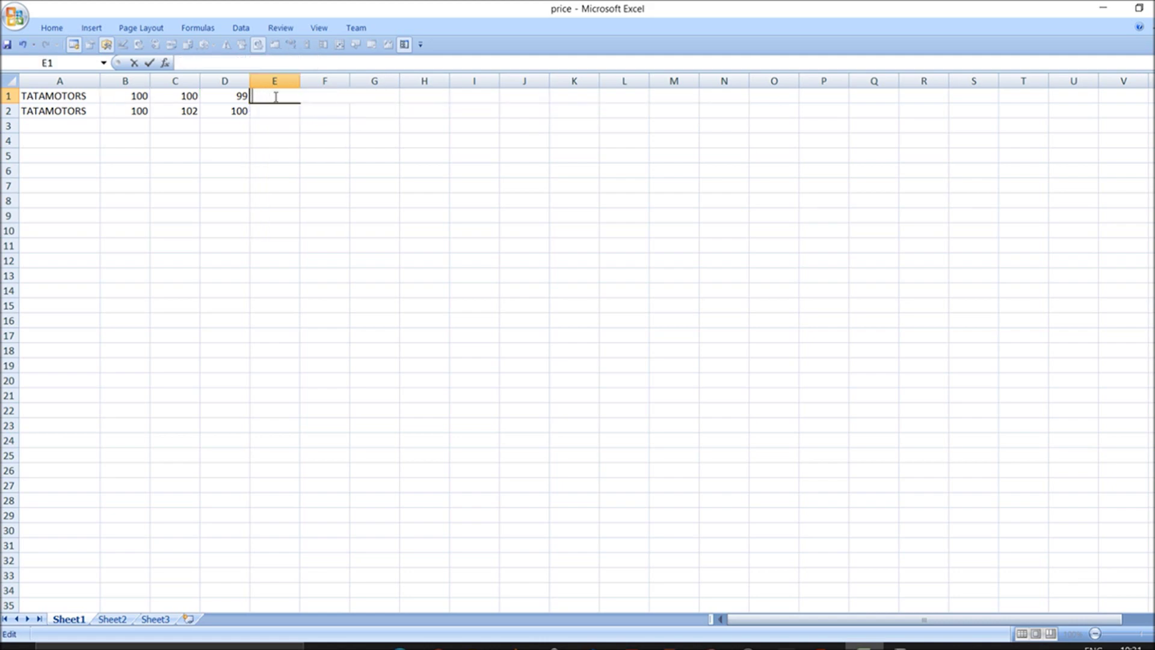
# Step: Restore E1's SELL formula and put =IF(B1=D1,"BUY","NOTHING") into E2
pyautogui.hotkey('ctrl', 'z')
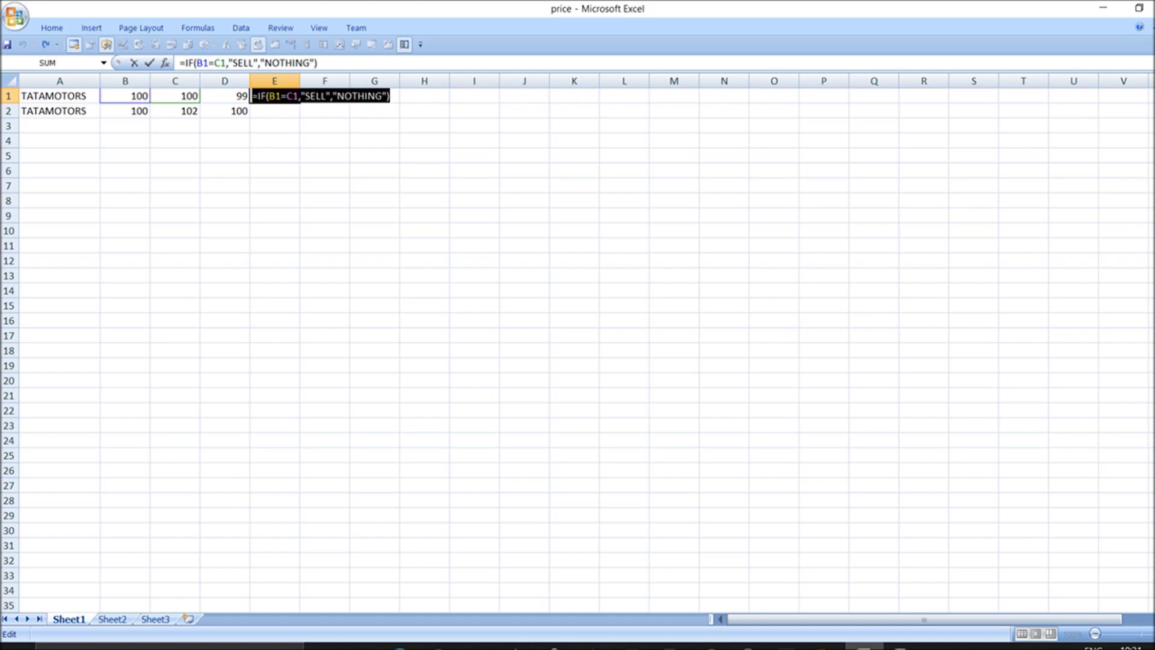
pyautogui.click(294, 105)
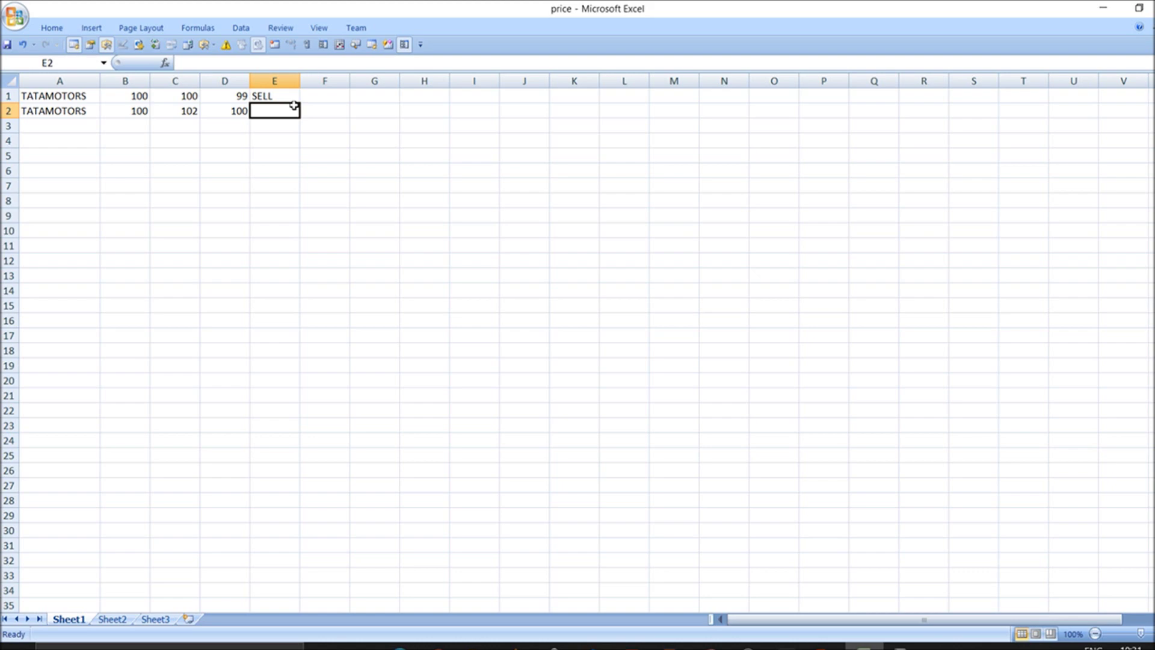
pyautogui.hotkey('ctrl', 'v')
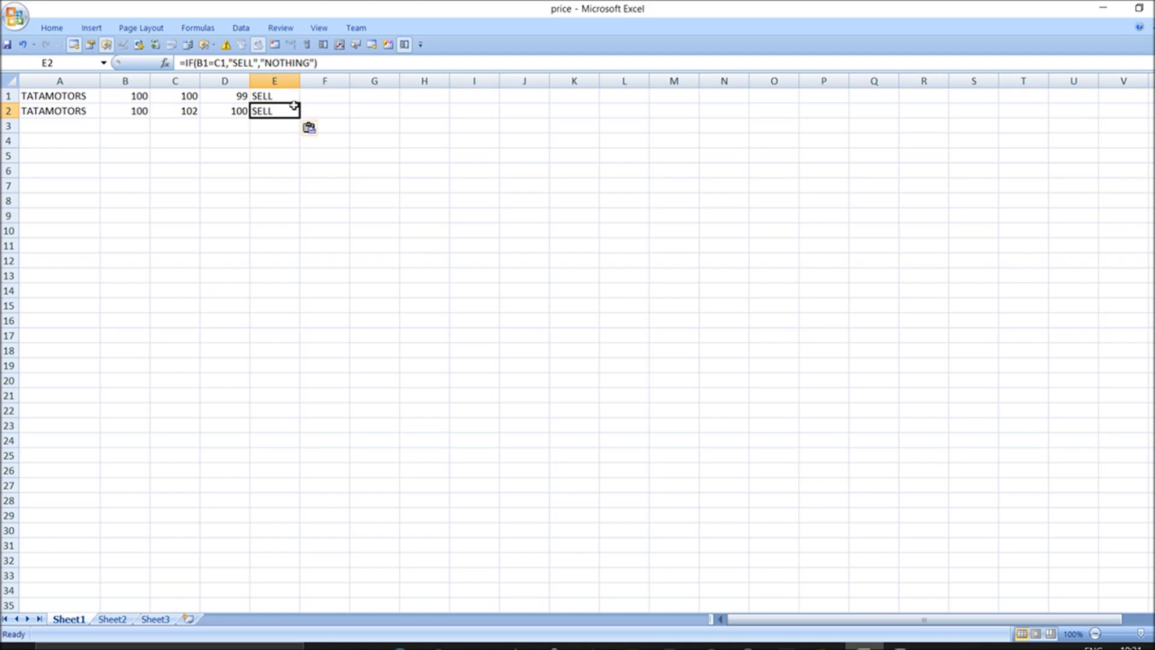
pyautogui.click(227, 65)
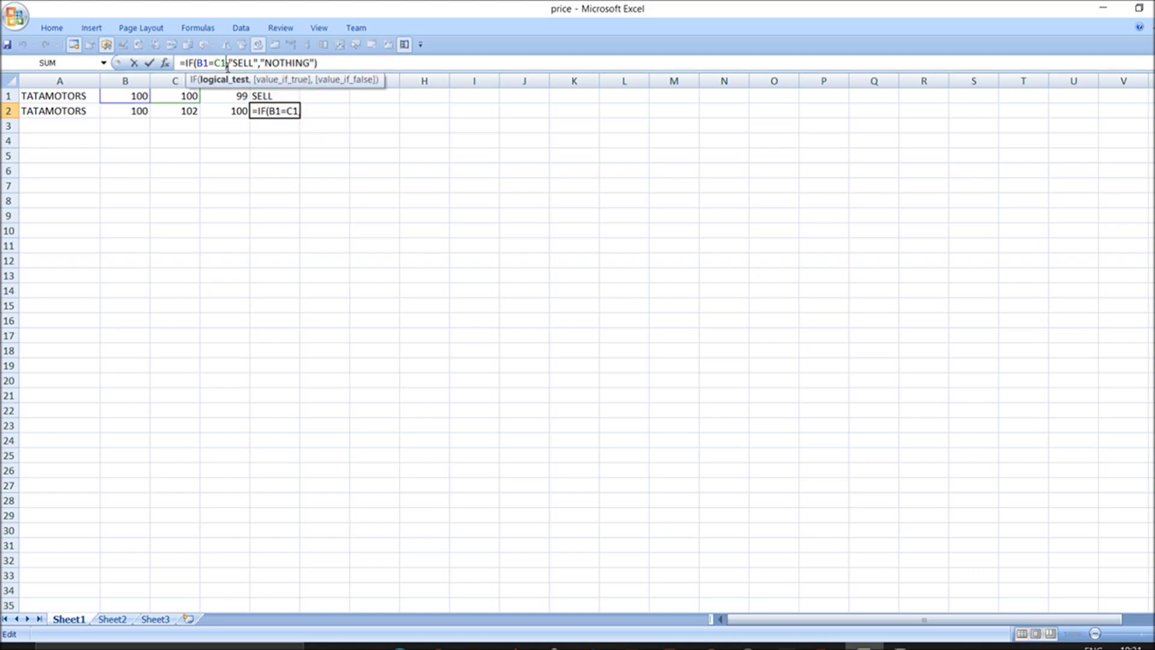
pyautogui.press('BackSpace')
pyautogui.press('BackSpace')
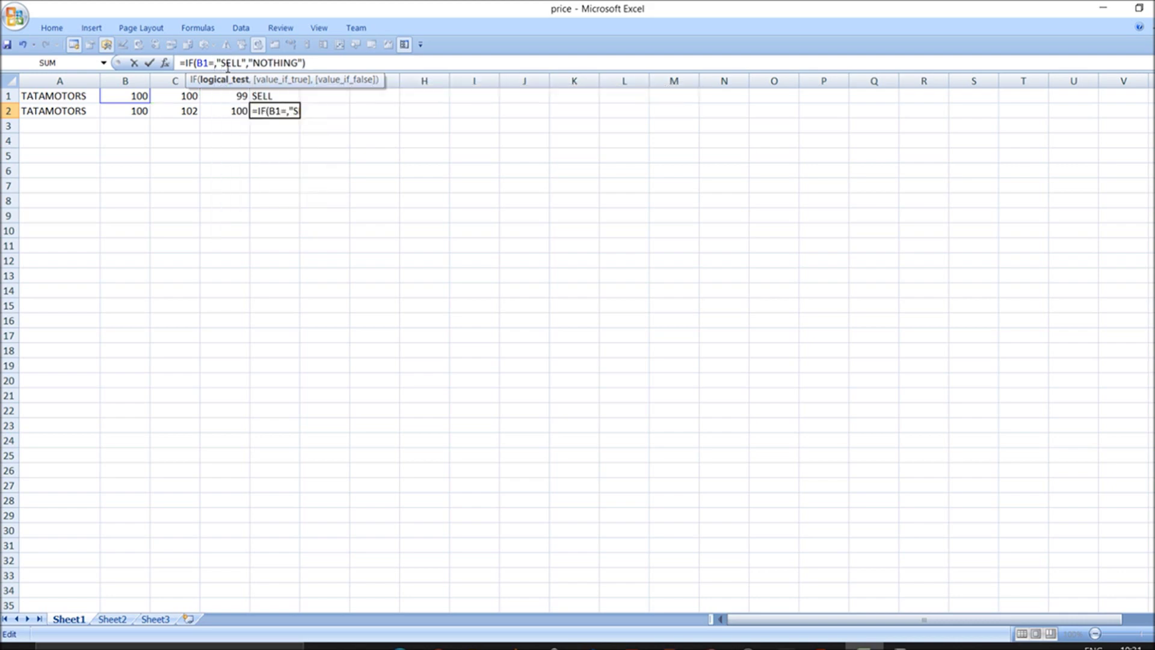
pyautogui.write('D1')
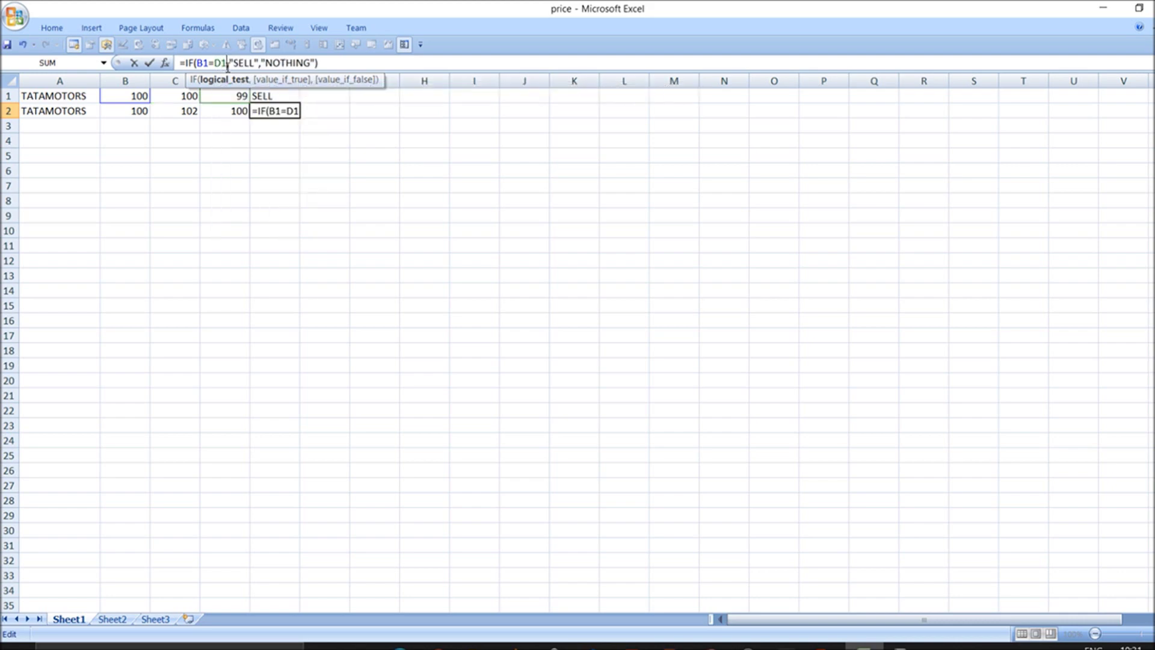
pyautogui.click(255, 63)
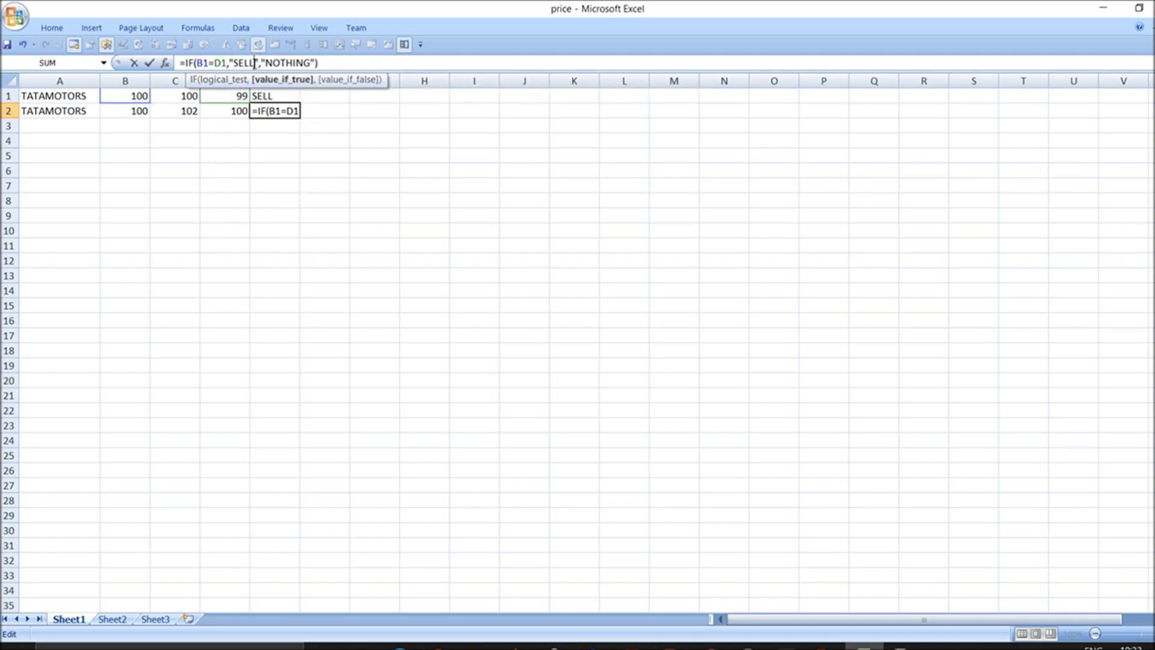
pyautogui.press('BackSpace')
pyautogui.press('BackSpace')
pyautogui.press('BackSpace')
pyautogui.press('BackSpace')
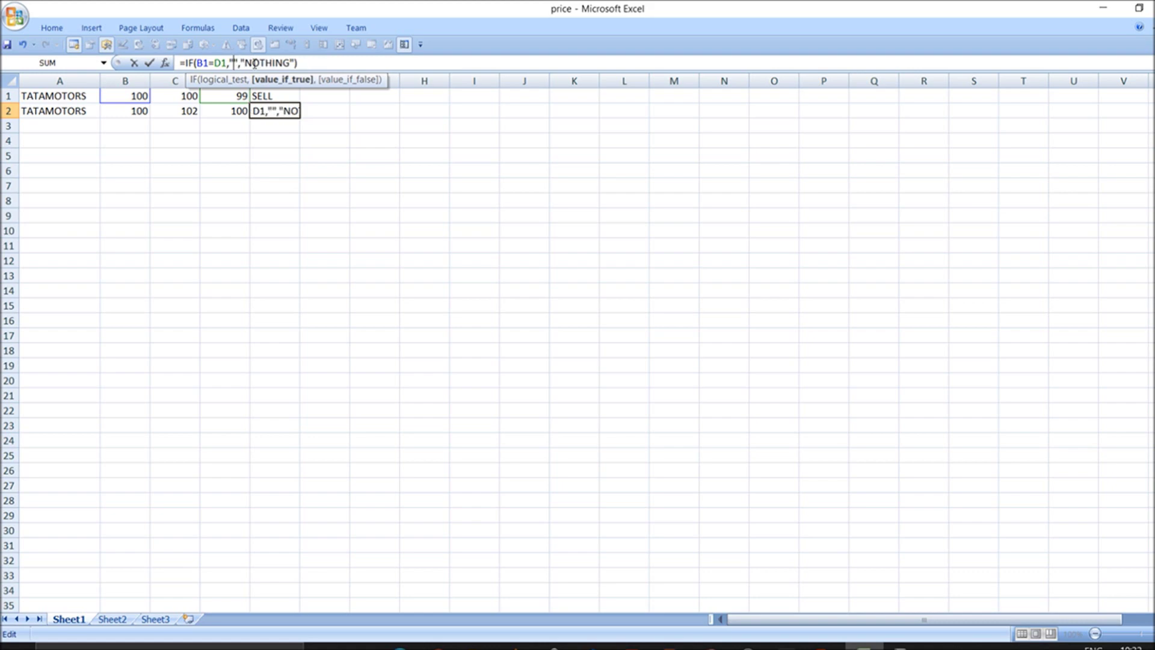
pyautogui.write('BUY')
pyautogui.press('Return')
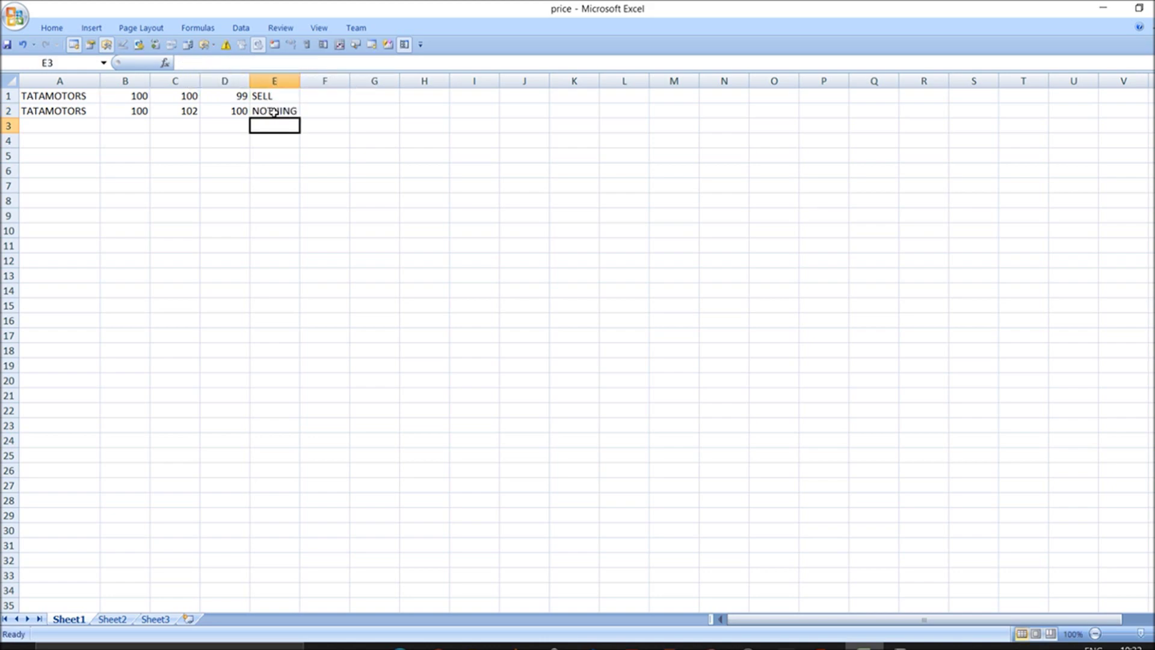
pyautogui.click(274, 111)
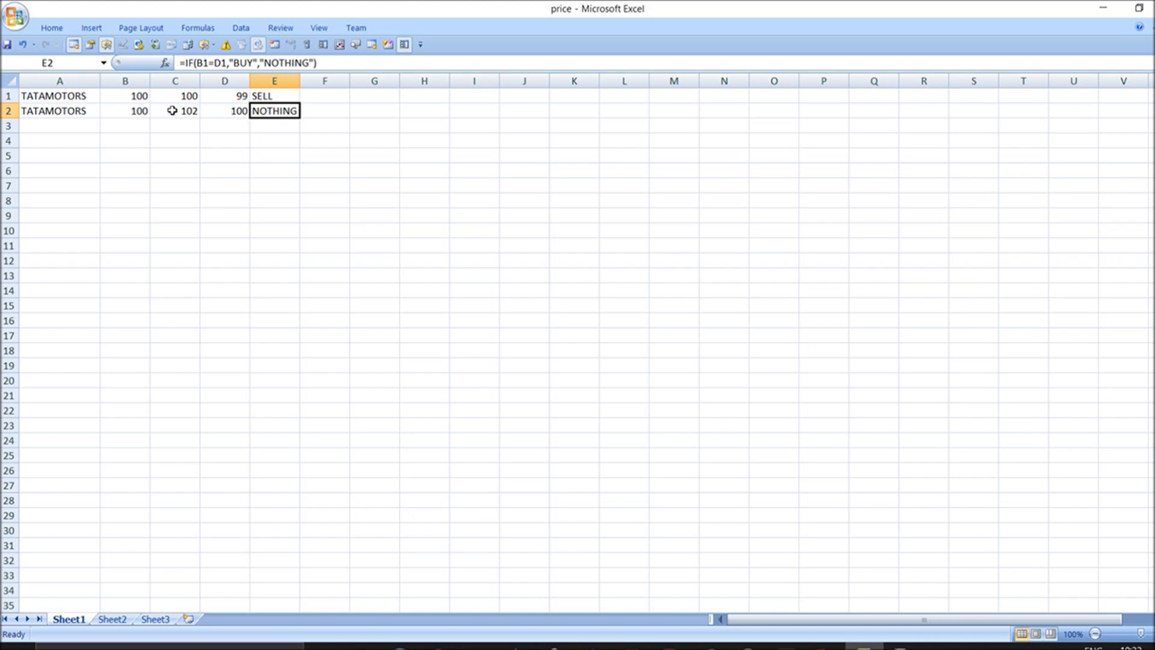
# Step: Change E2's formula references from B1 and D1 to B2 and D2 so it shows BUY
pyautogui.click(215, 110)
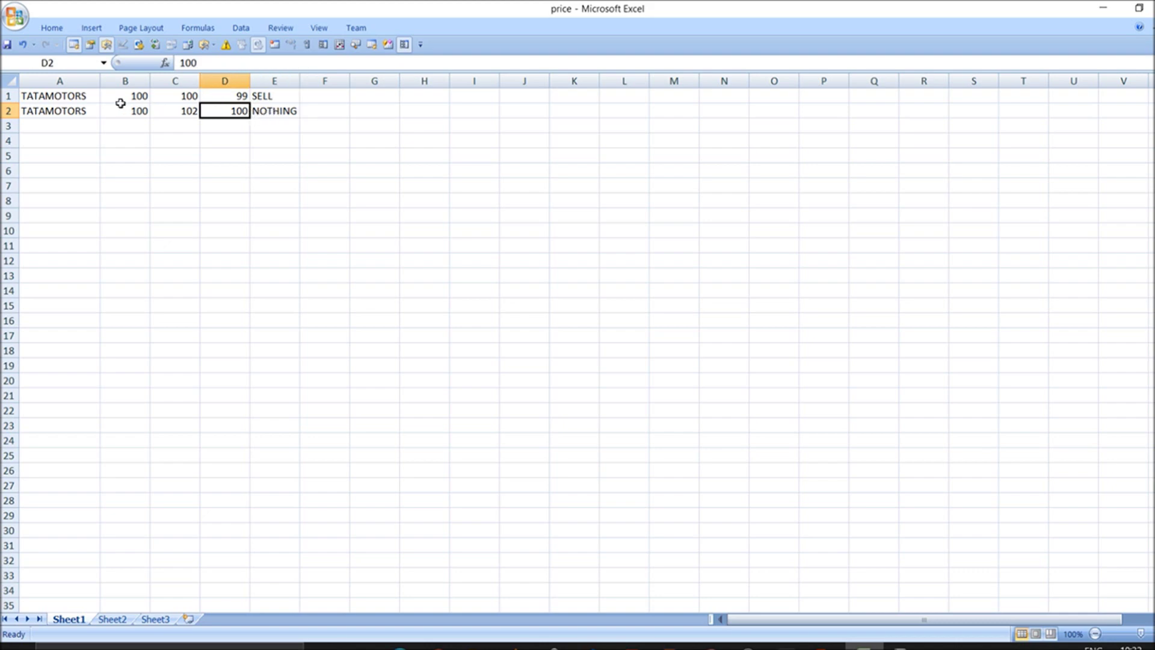
pyautogui.click(280, 111)
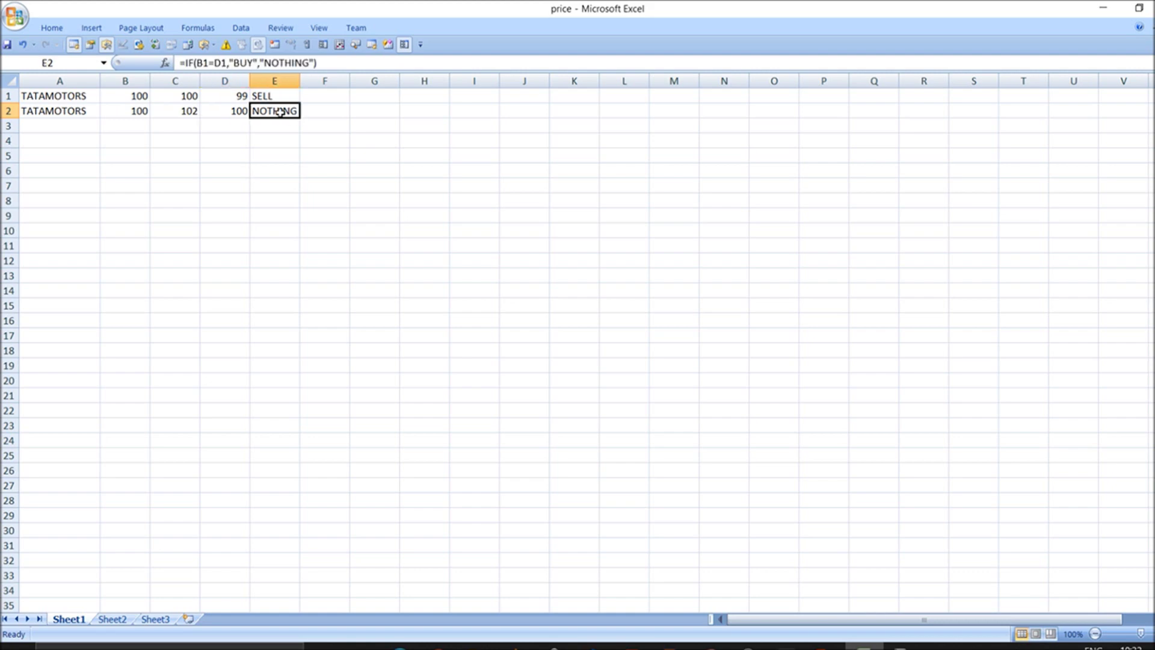
pyautogui.click(208, 63)
pyautogui.press('BackSpace')
pyautogui.write('2')
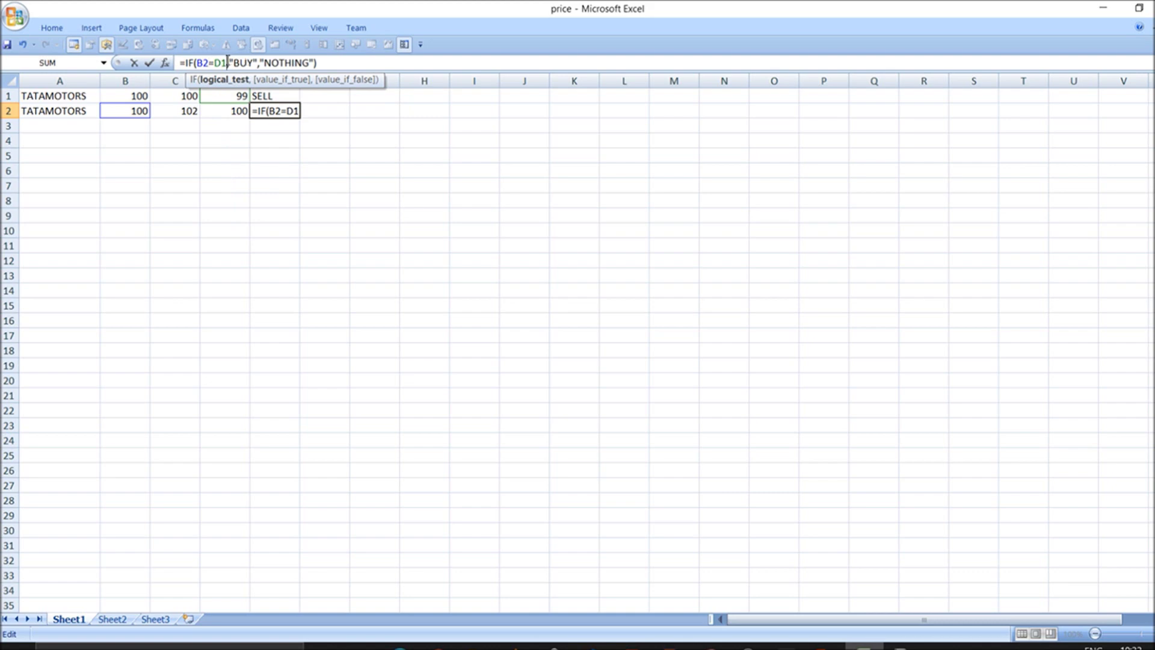
pyautogui.press('BackSpace')
pyautogui.write('2')
pyautogui.click(206, 145)
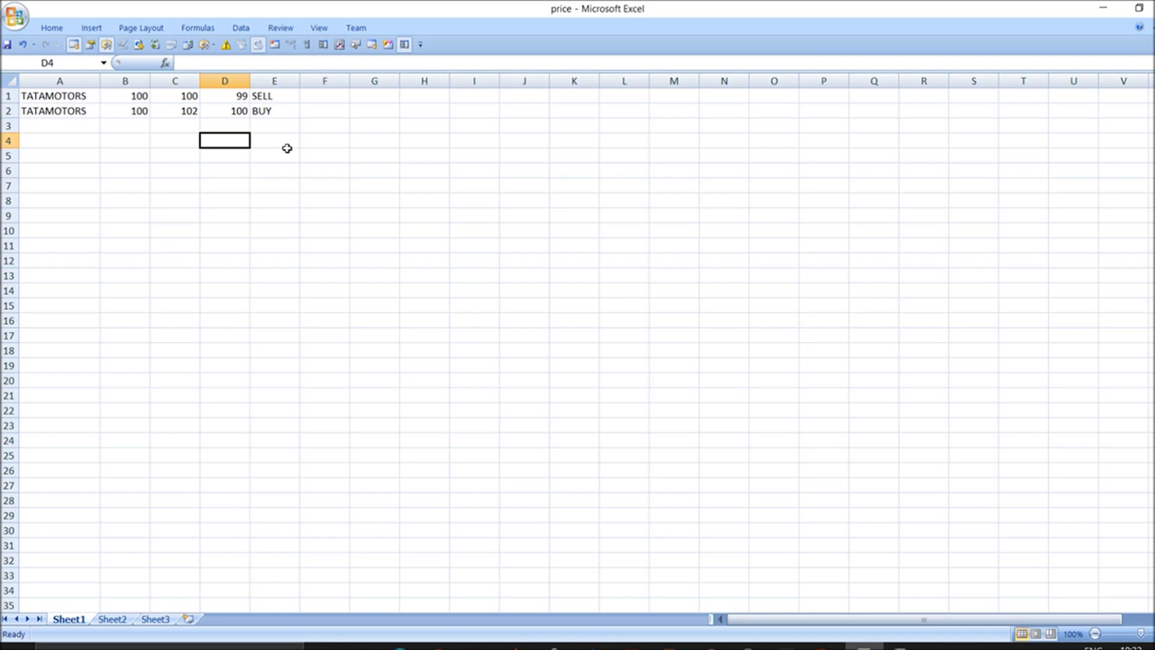
pyautogui.click(903, 647)
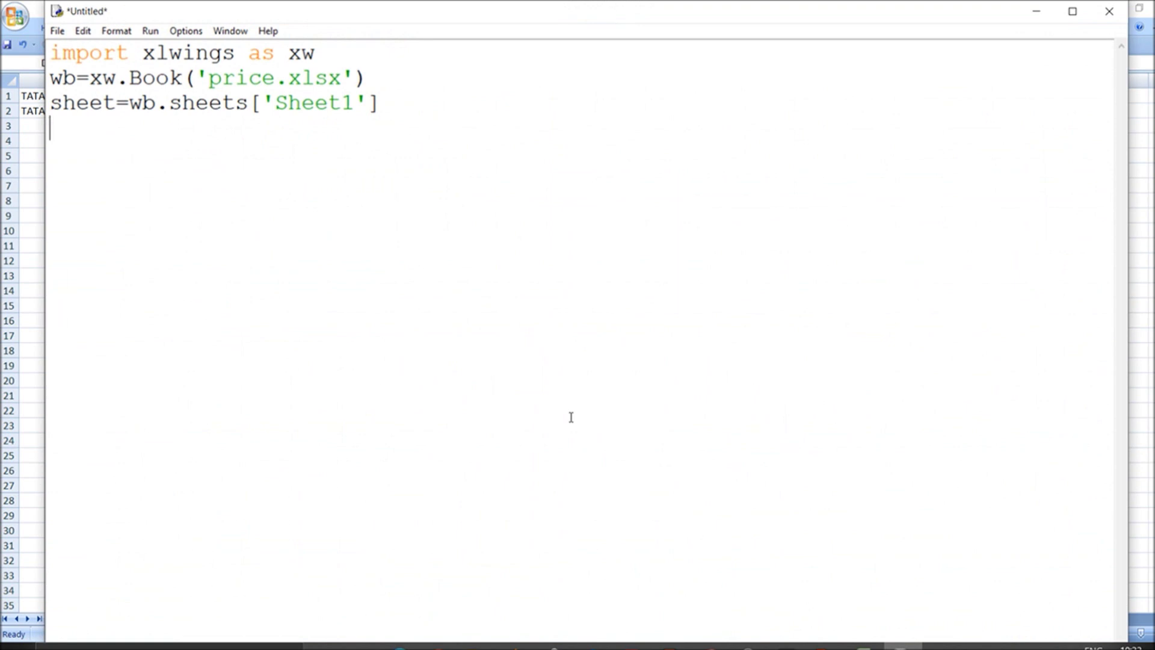
# Step: Add colorE1=Sheet1.range('E1').value and print(colorE1) lines, then start saving the script
pyautogui.press('capslock')
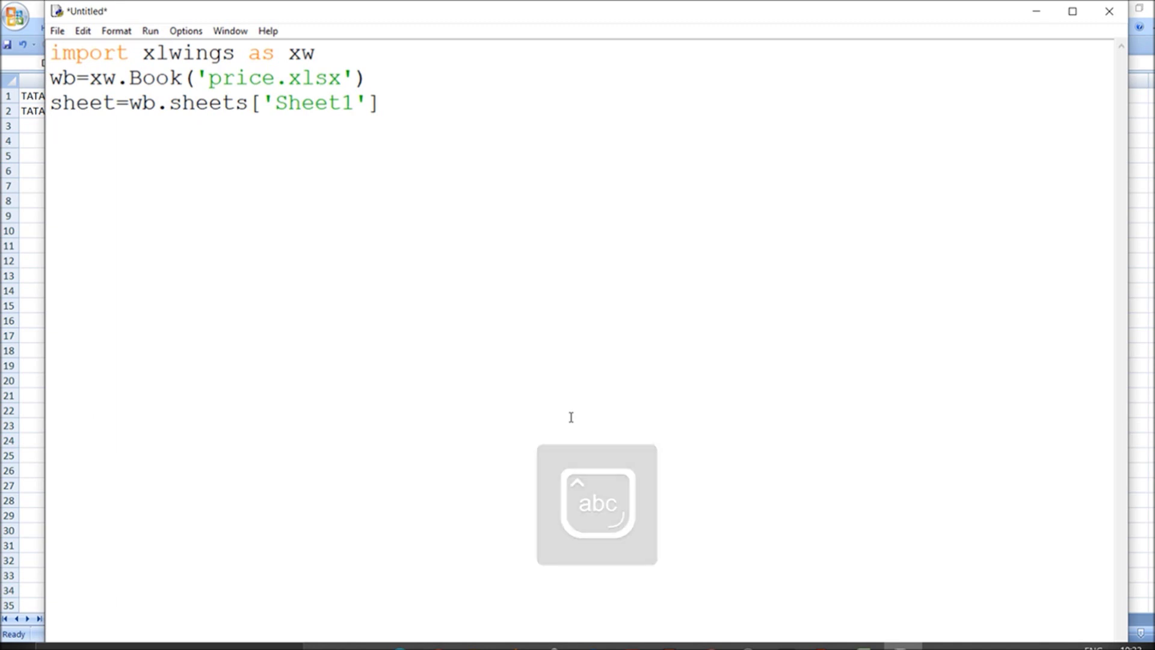
pyautogui.write('color=Sheet1')
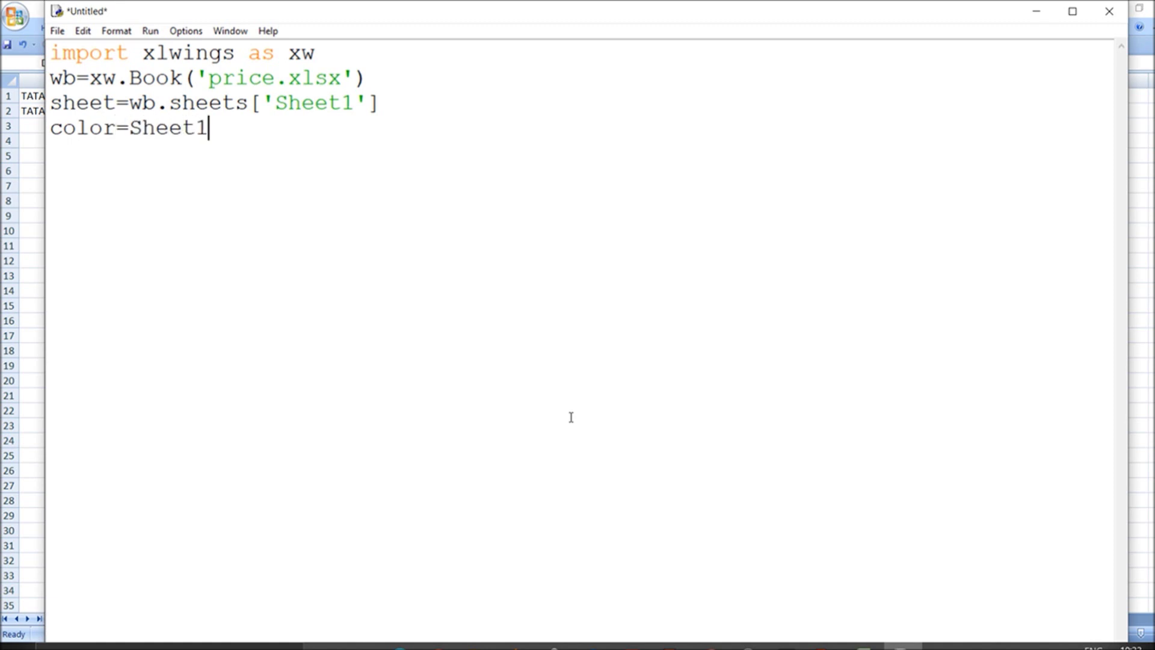
pyautogui.write('.range(')
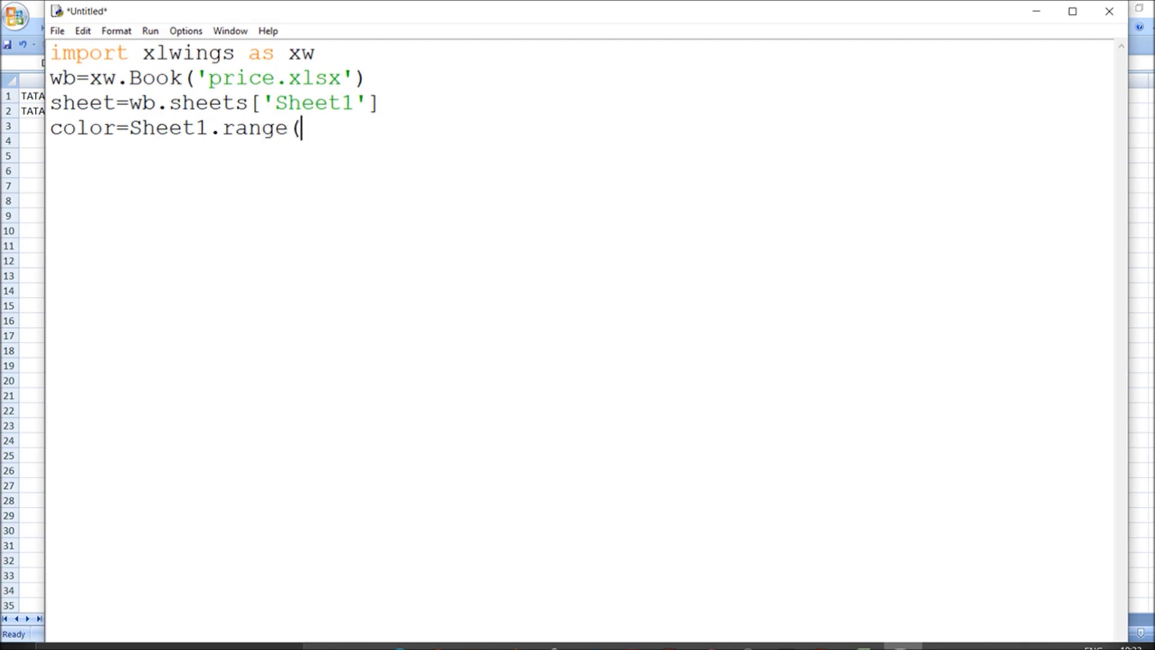
pyautogui.click(1048, 11)
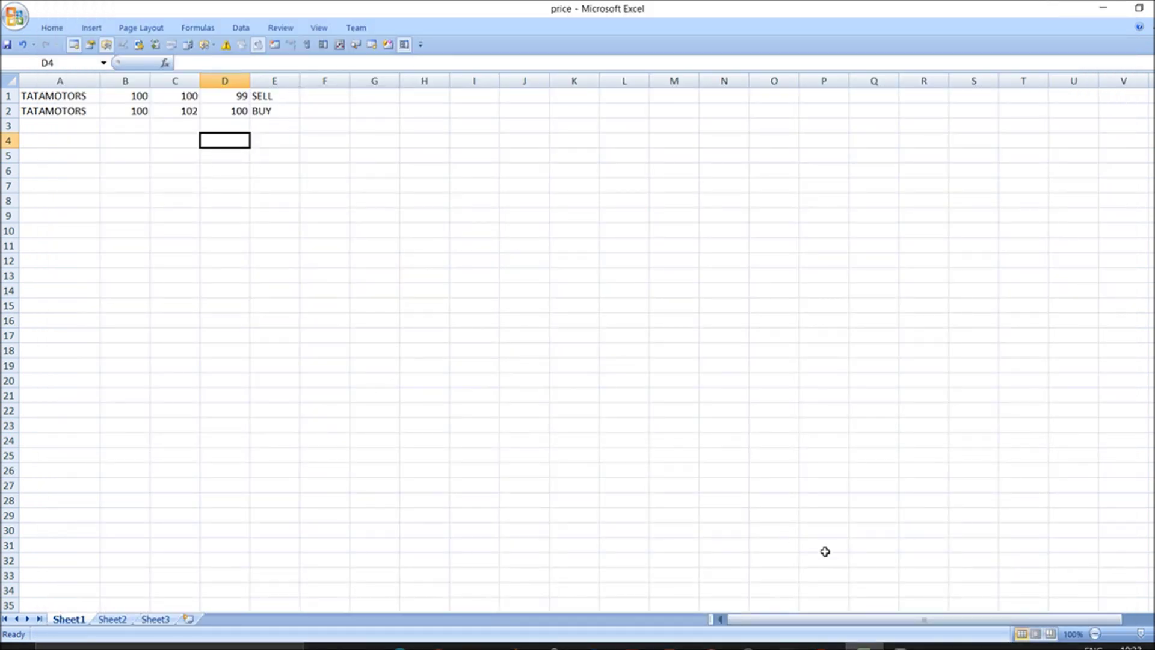
pyautogui.click(903, 645)
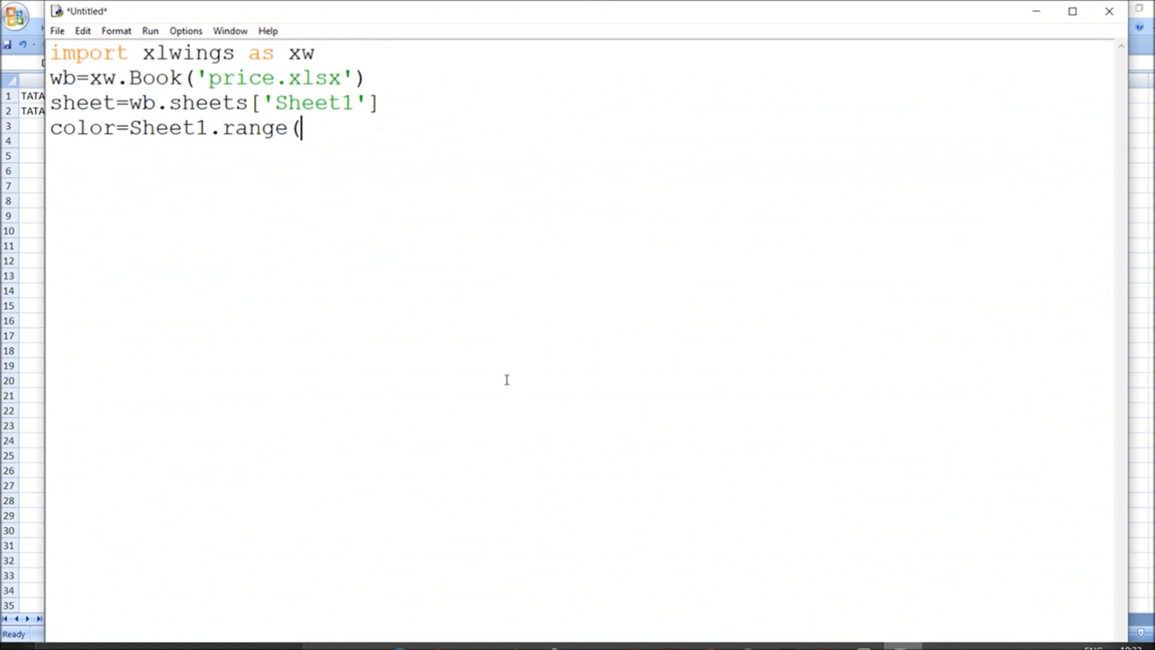
pyautogui.write("'")
pyautogui.write("E1'")
pyautogui.click(114, 127)
pyautogui.write('E')
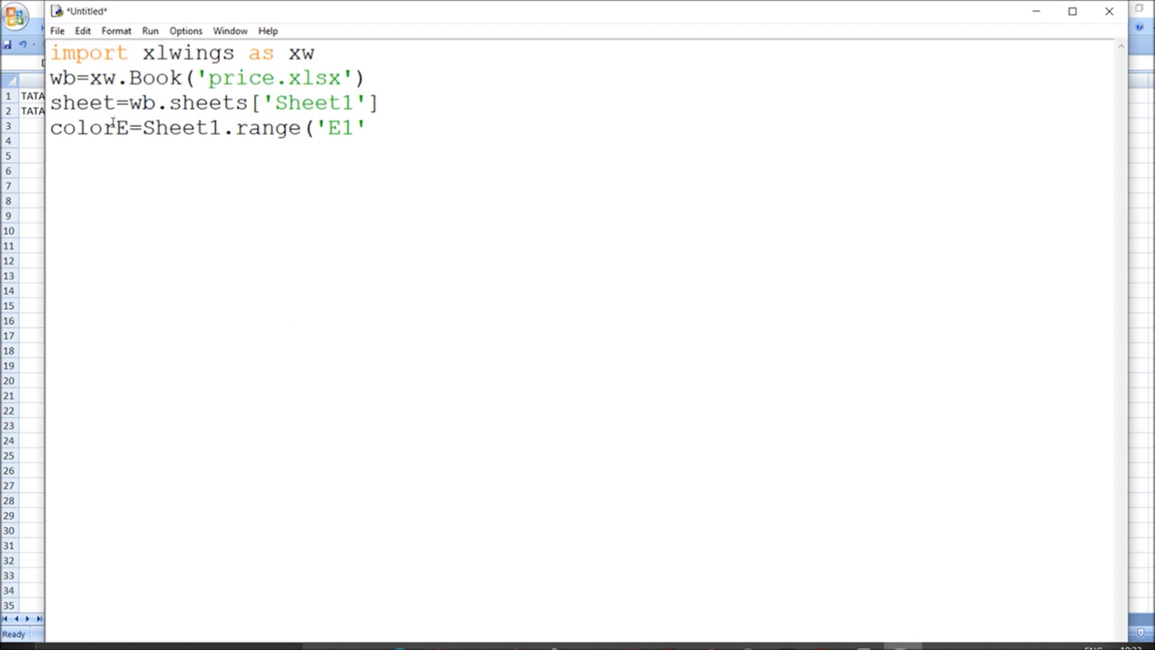
pyautogui.write('1')
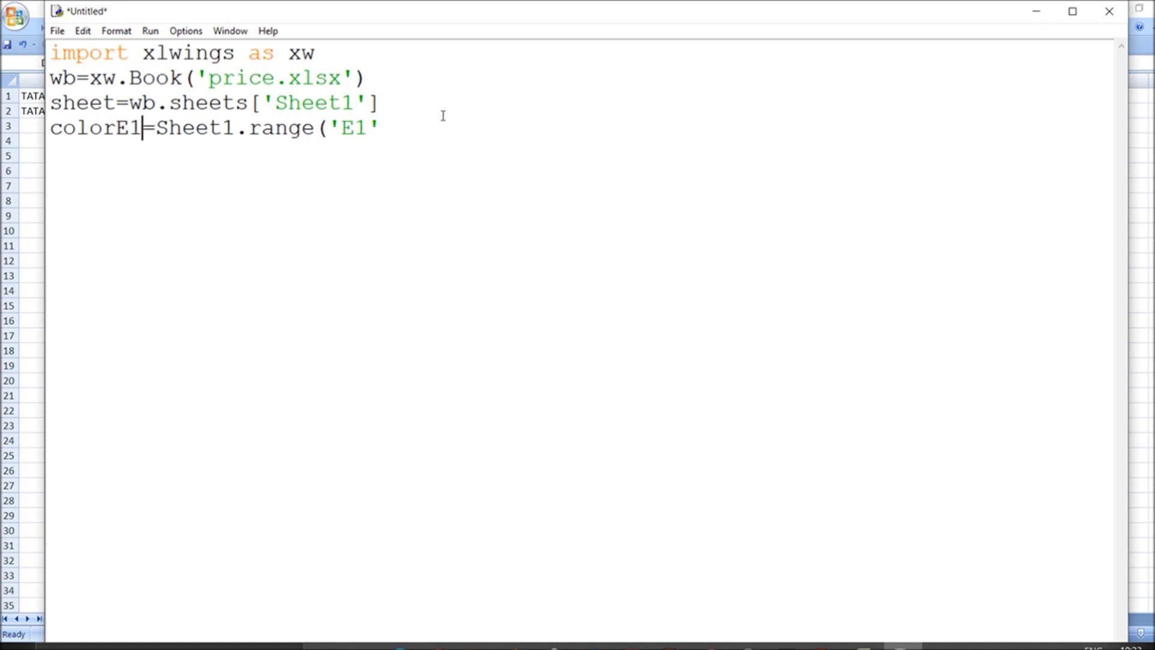
pyautogui.click(398, 129)
pyautogui.write(')')
pyautogui.write('.v')
pyautogui.write('alue')
pyautogui.press('Return')
pyautogui.press('Return')
pyautogui.write('print(')
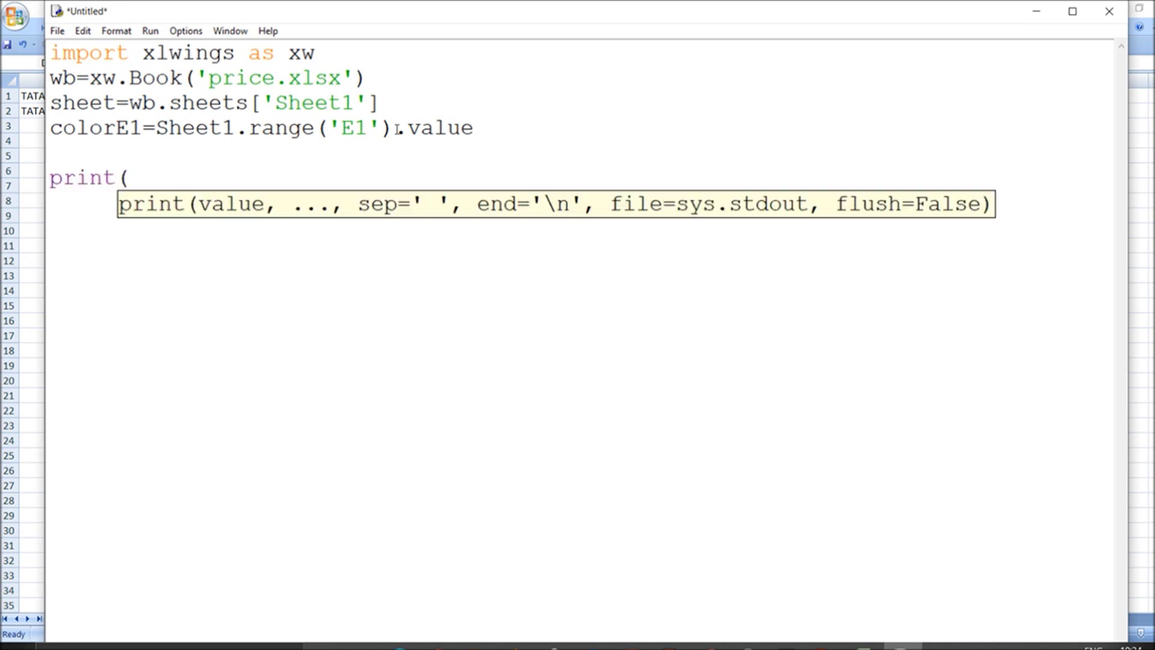
pyautogui.write('colorE1)')
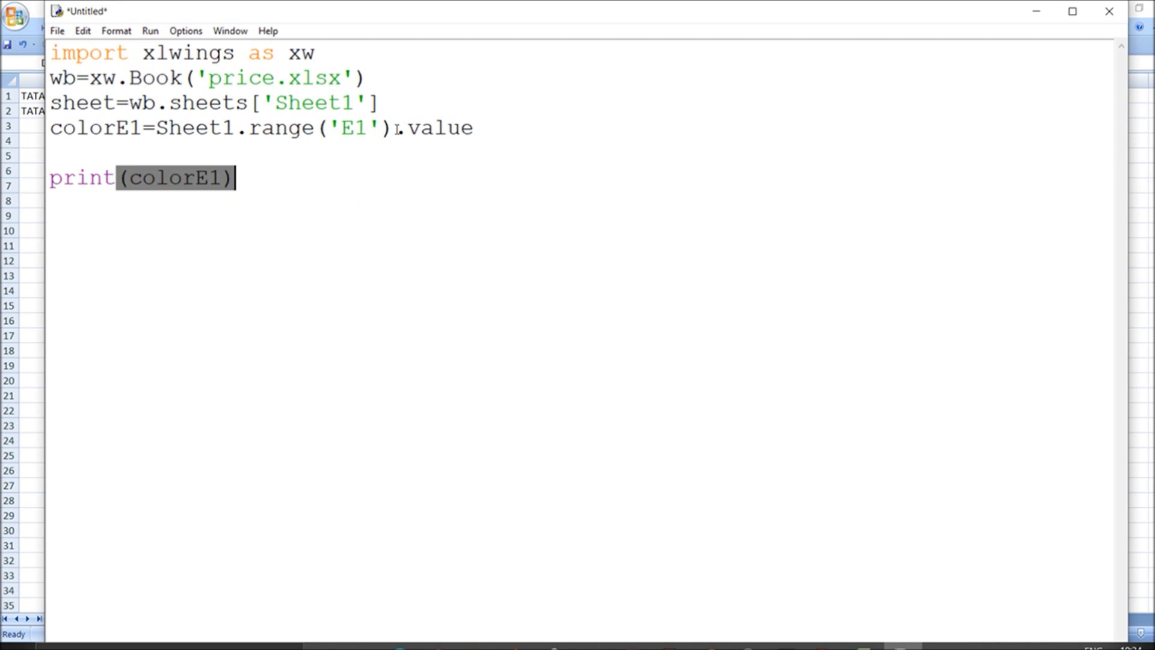
pyautogui.hotkey('ctrl', 's')
pyautogui.write('cc')
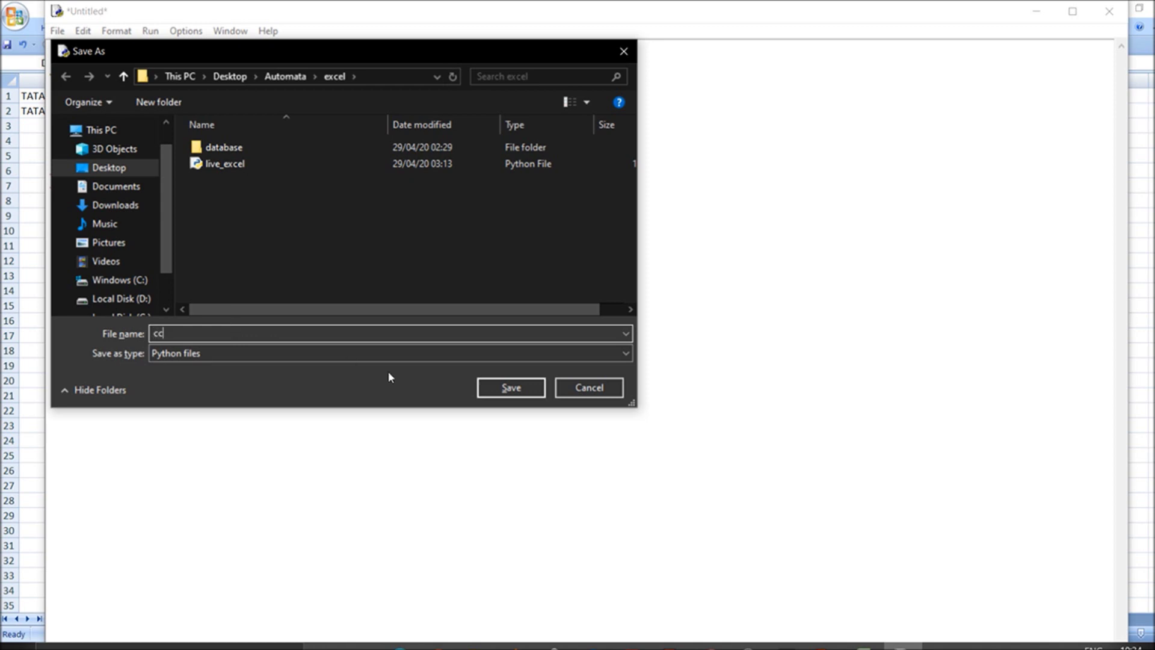
# Step: Save the script as cc.py and run it, which fails with a NameError for Sheet1
pyautogui.click(507, 388)
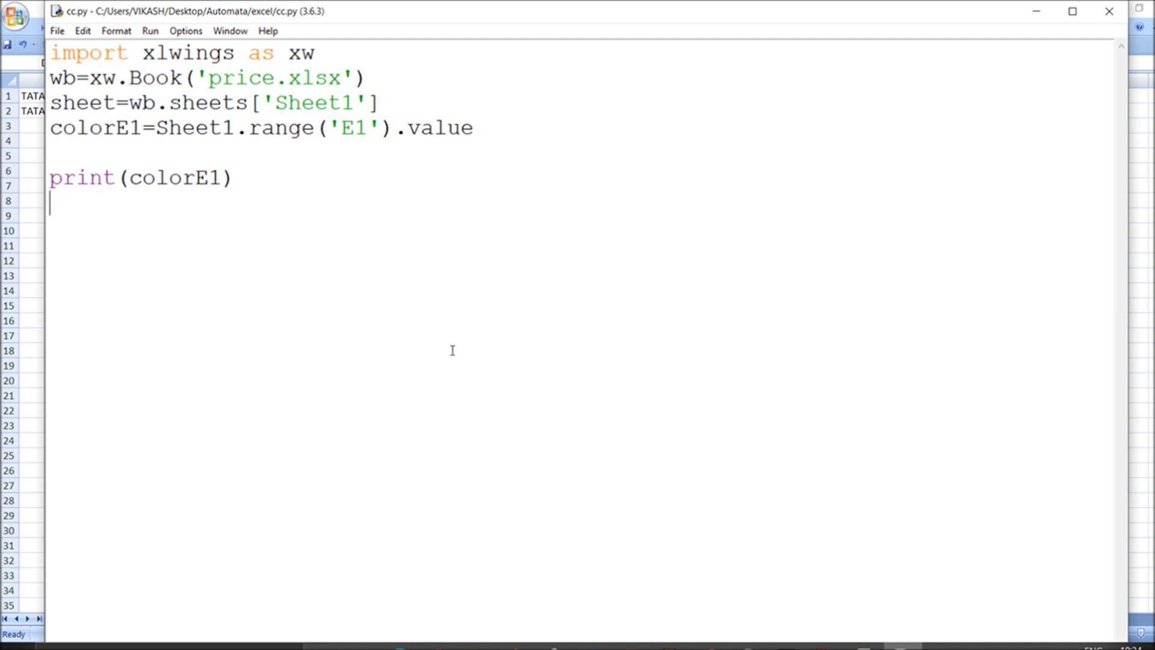
pyautogui.press('F5')
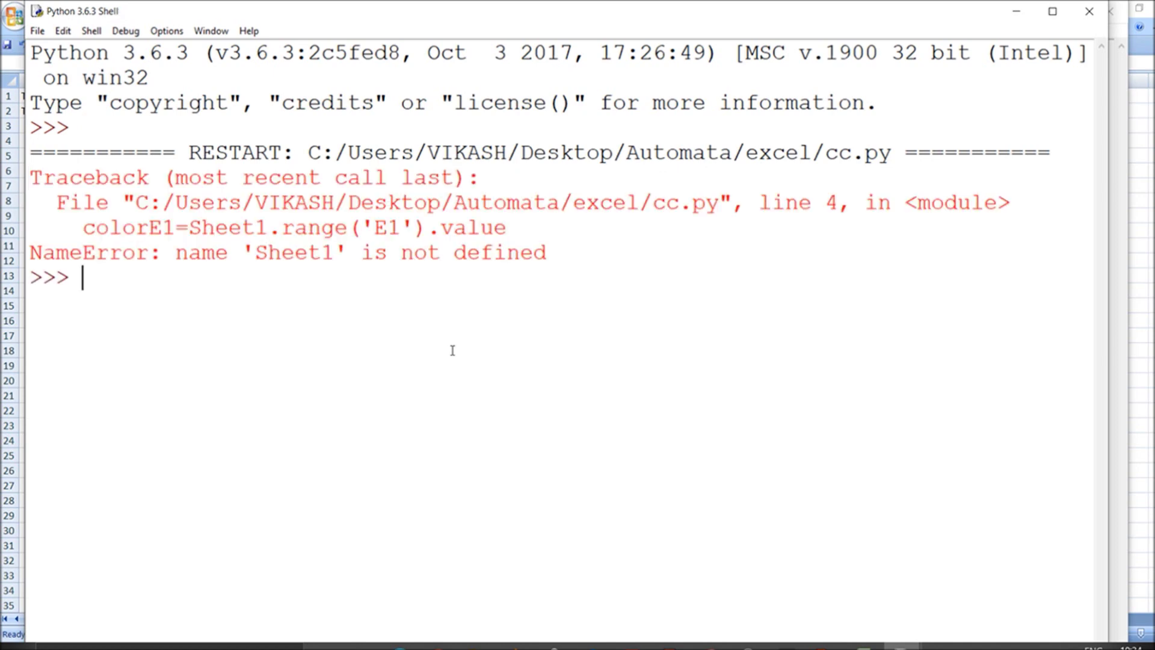
pyautogui.click(1091, 12)
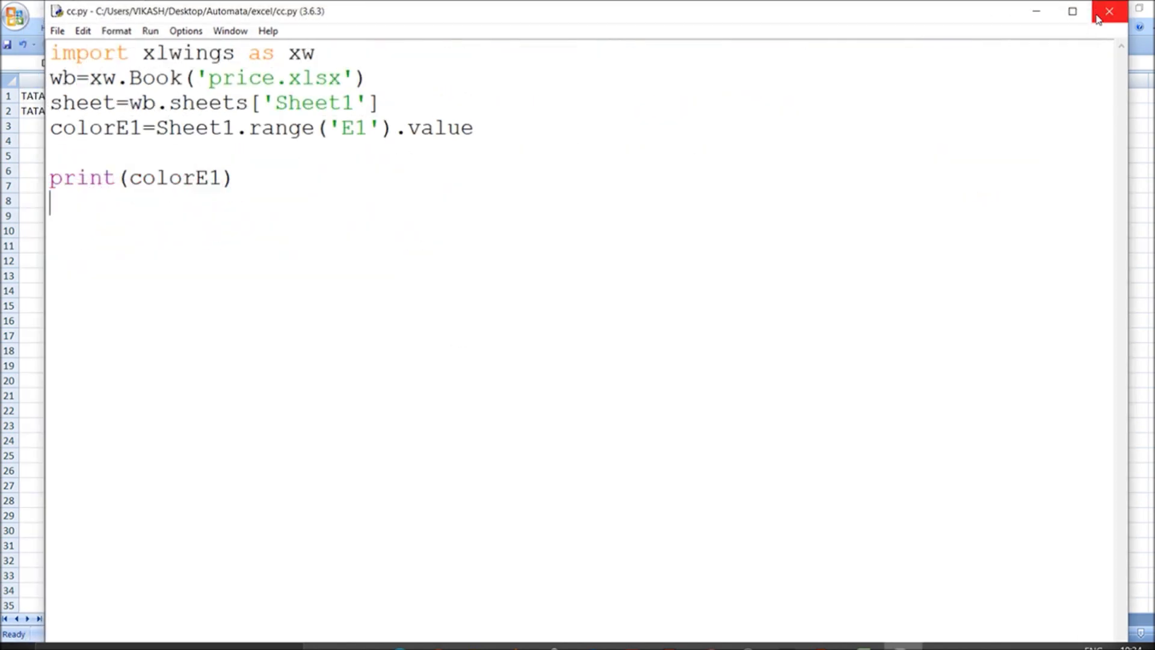
pyautogui.click(1036, 11)
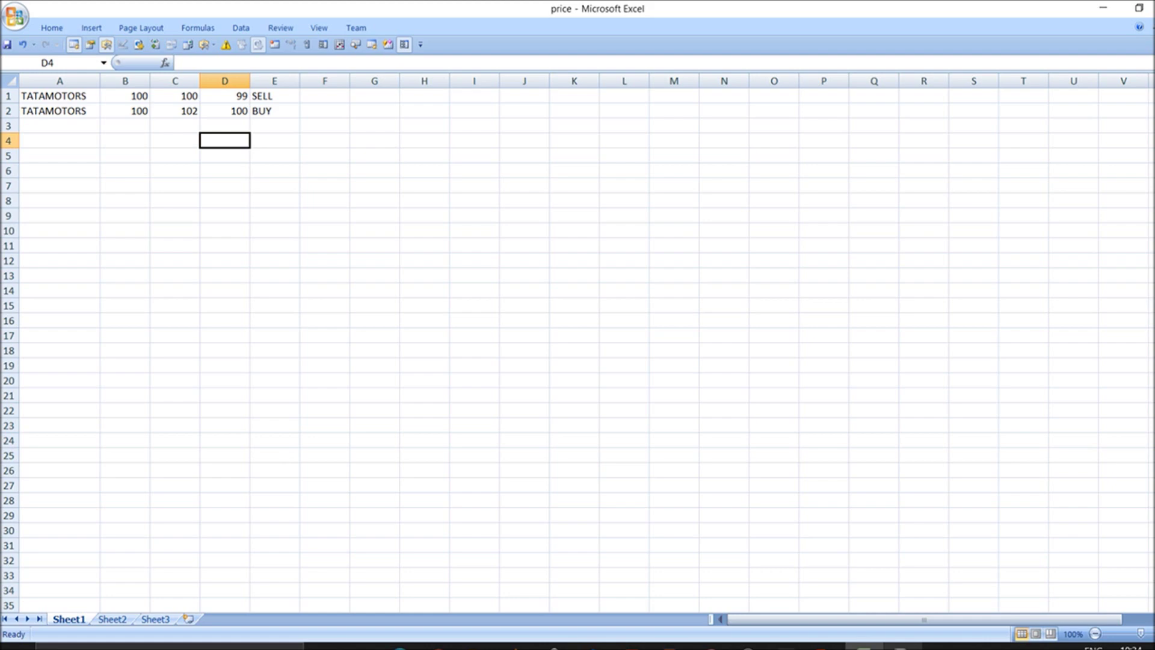
# Step: Replace Sheet1 with sheet on line 4, save, and rerun cc.py to print SELL
pyautogui.moveTo(874, 643)
pyautogui.click(873, 609)
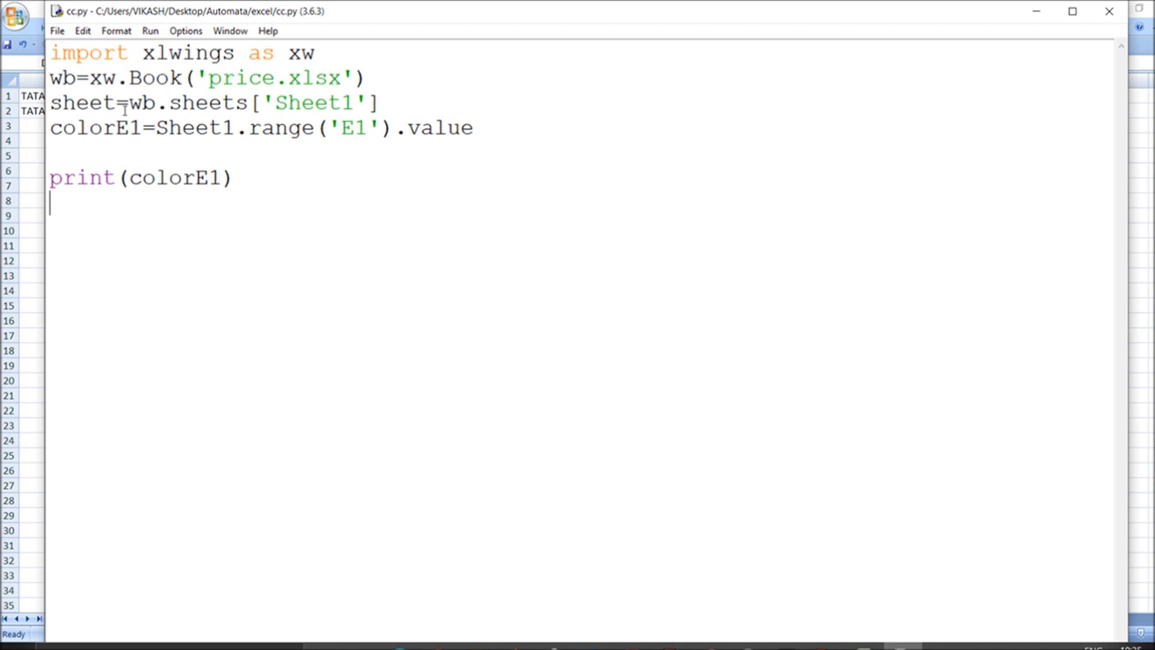
pyautogui.moveTo(235, 128); pyautogui.dragTo(156, 128)
pyautogui.write('sheet')
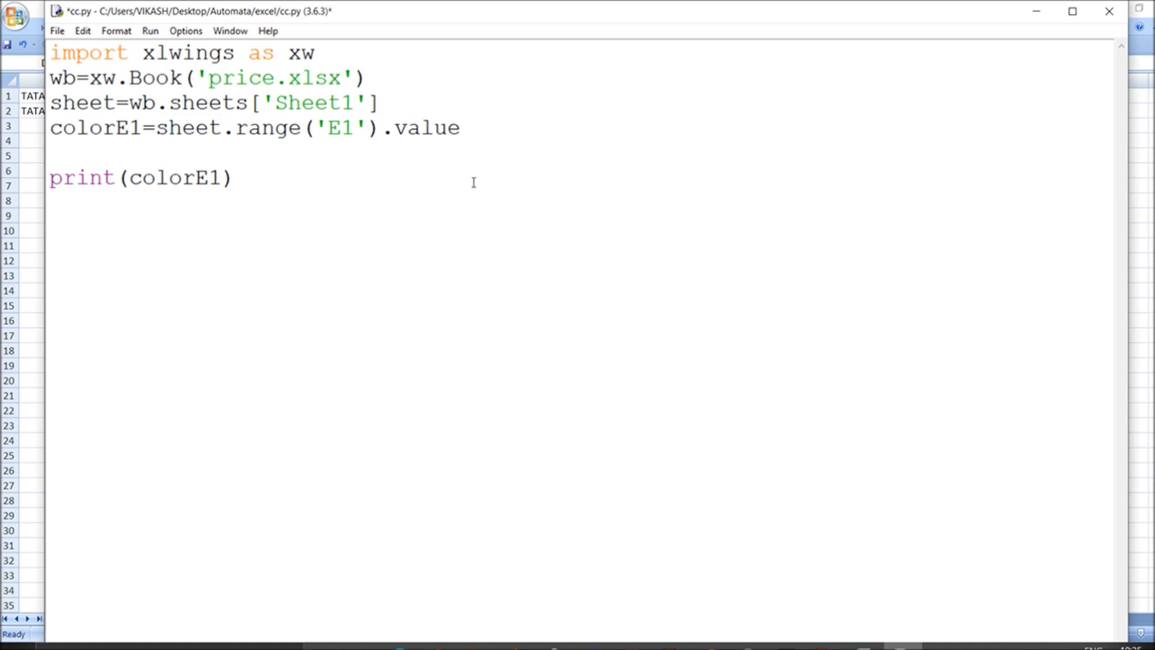
pyautogui.hotkey('ctrl', 's')
pyautogui.press('F5')
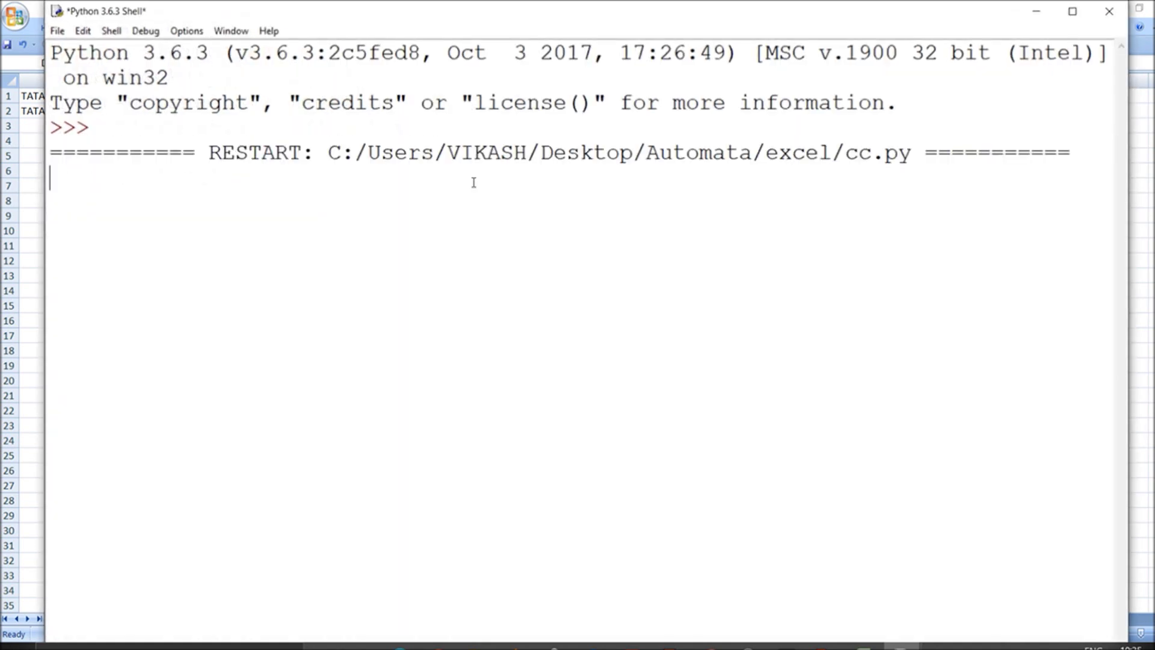
pyautogui.click(1113, 11)
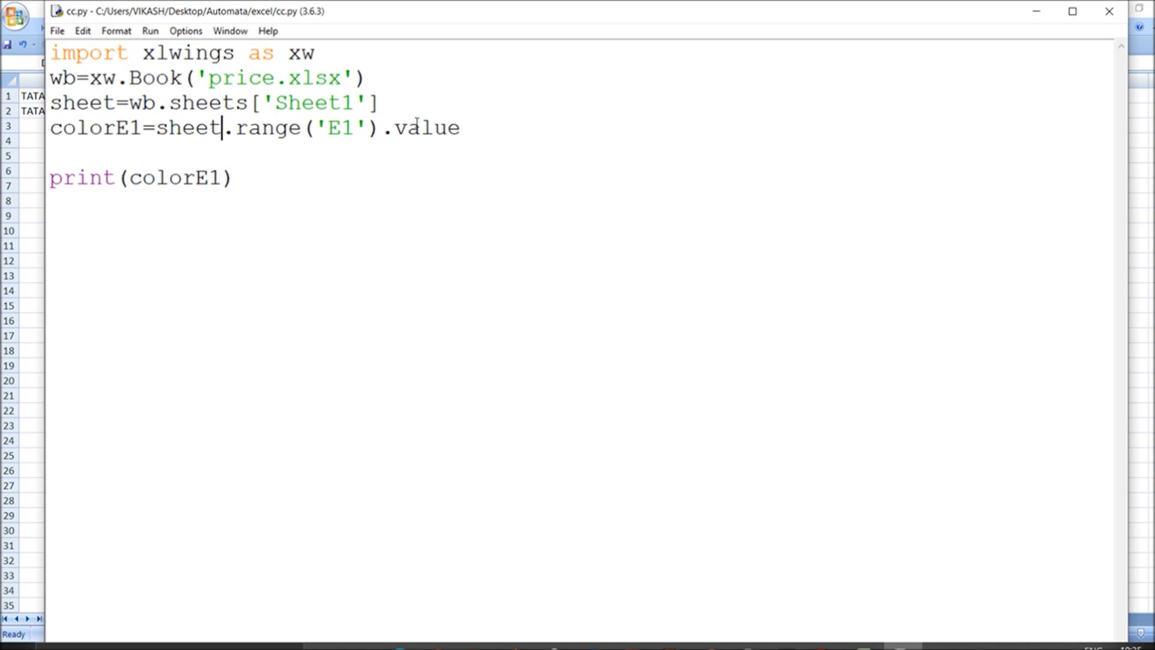
# Step: Duplicate the colorE1 line as colorE2, reading the value of cell E2
pyautogui.click(495, 126)
pyautogui.moveTo(494, 127)
pyautogui.mouseDown()
pyautogui.moveTo(102, 142)
pyautogui.moveTo(38, 127)
pyautogui.mouseUp()
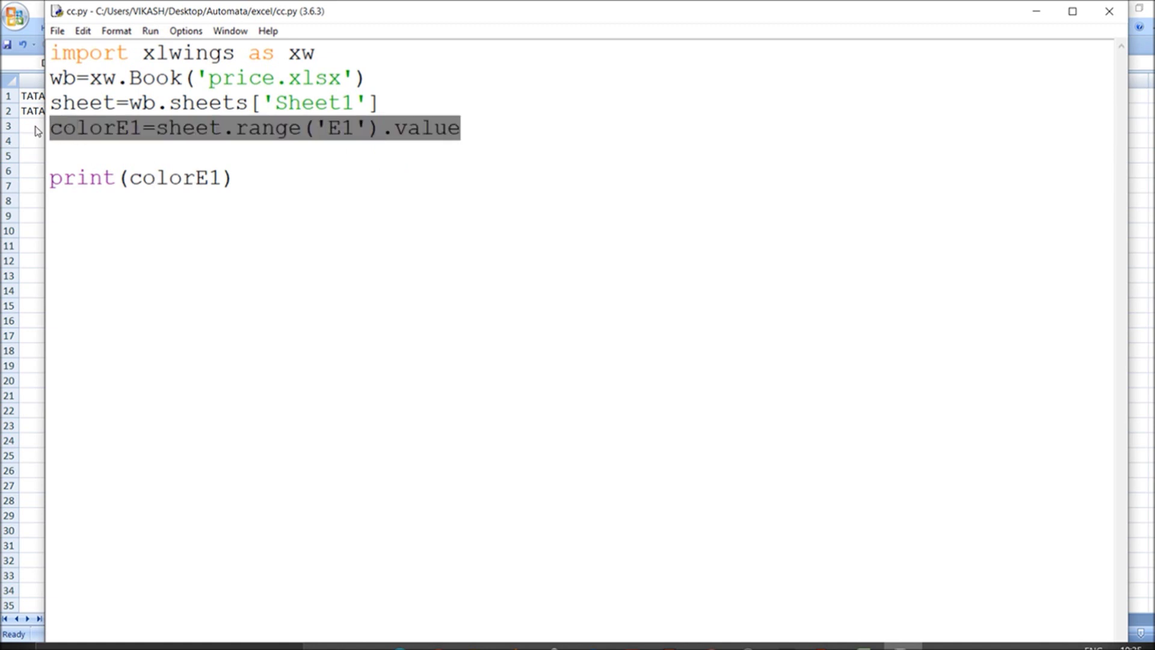
pyautogui.click(480, 134)
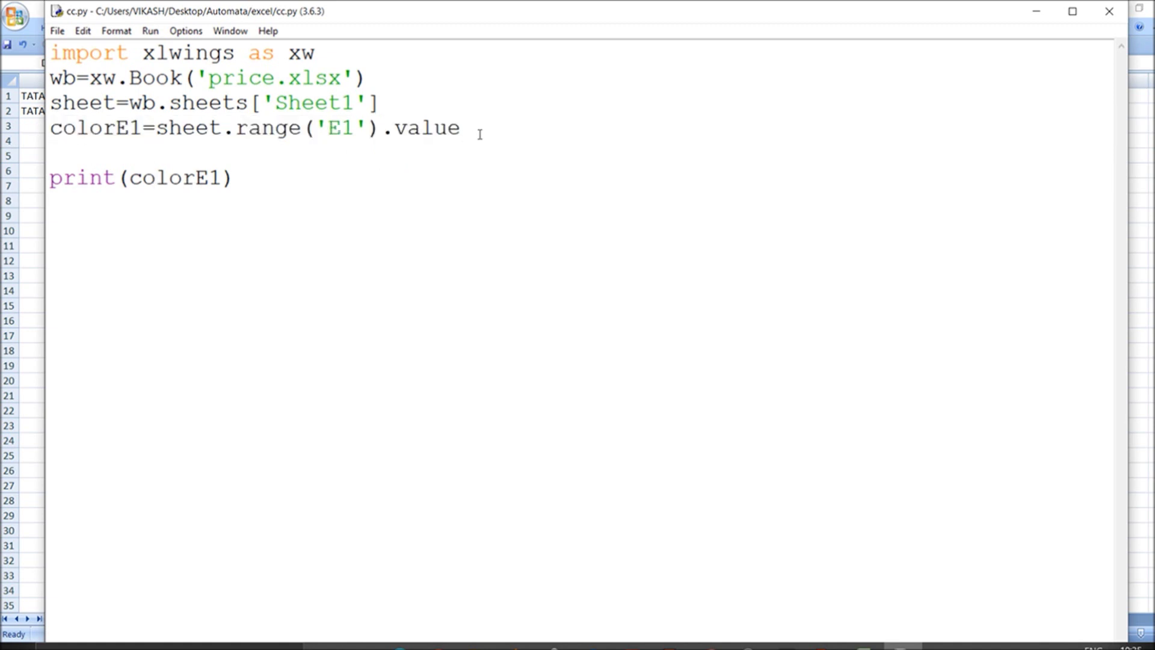
pyautogui.press('Return')
pyautogui.write("colorE1=sheet.range('E1').value")
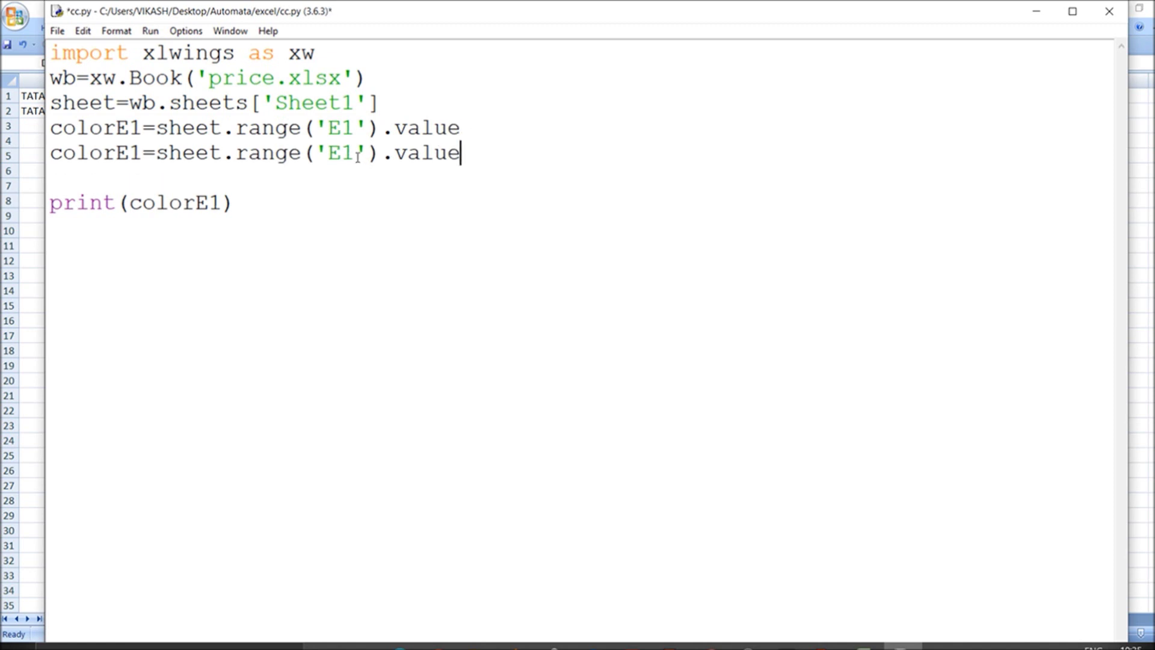
pyautogui.click(356, 152)
pyautogui.press('BackSpace')
pyautogui.write('2')
pyautogui.moveTo(130, 152); pyautogui.dragTo(137, 152)
pyautogui.write('2')
# Step: Change the print line to print(colorE2), save and run cc.py, which outputs BUY
pyautogui.click(221, 204)
pyautogui.press('BackSpace')
pyautogui.write('2')
pyautogui.hotkey('ctrl', 's')
pyautogui.press('F5')
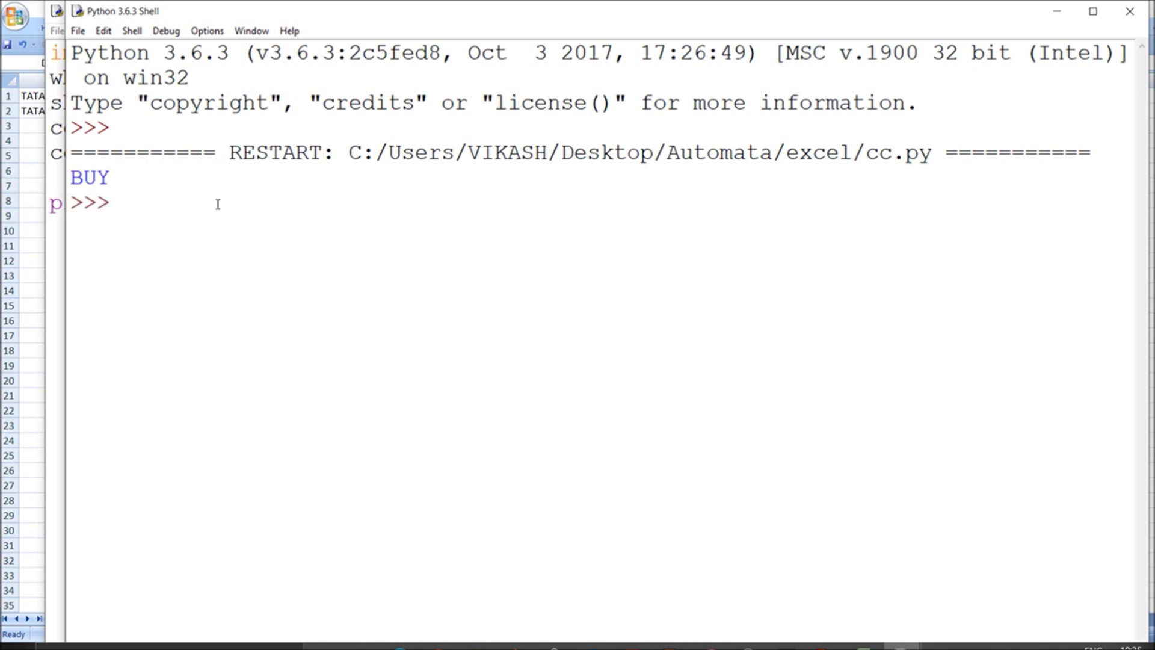
pyautogui.click(1130, 11)
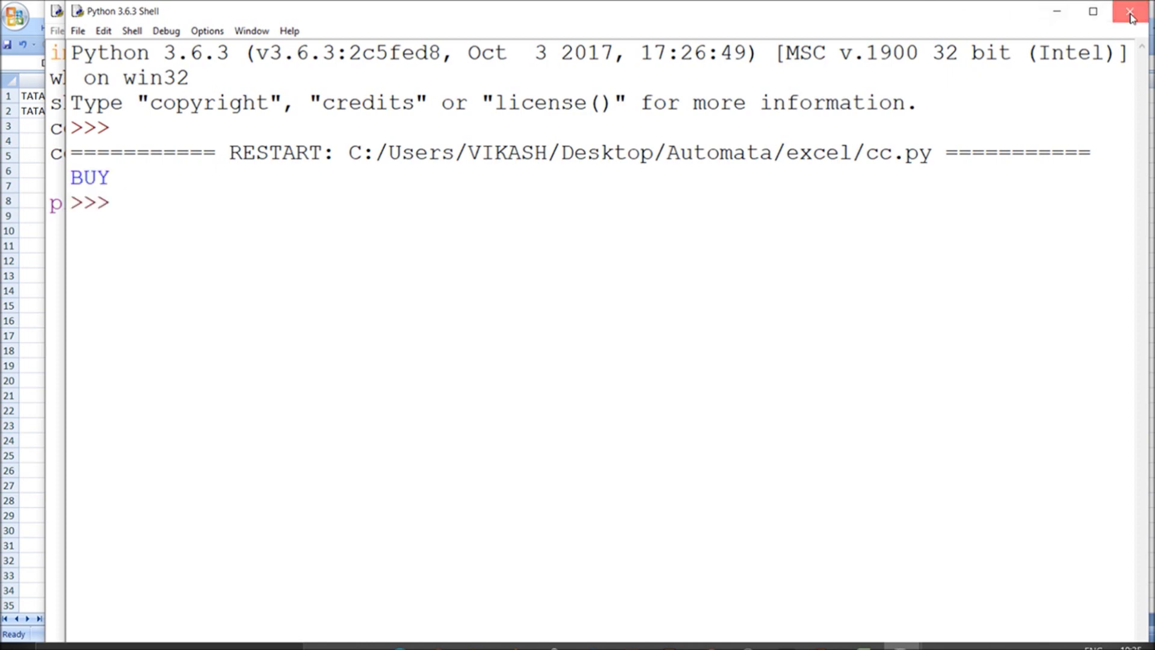
pyautogui.moveTo(252, 199); pyautogui.dragTo(53, 202)
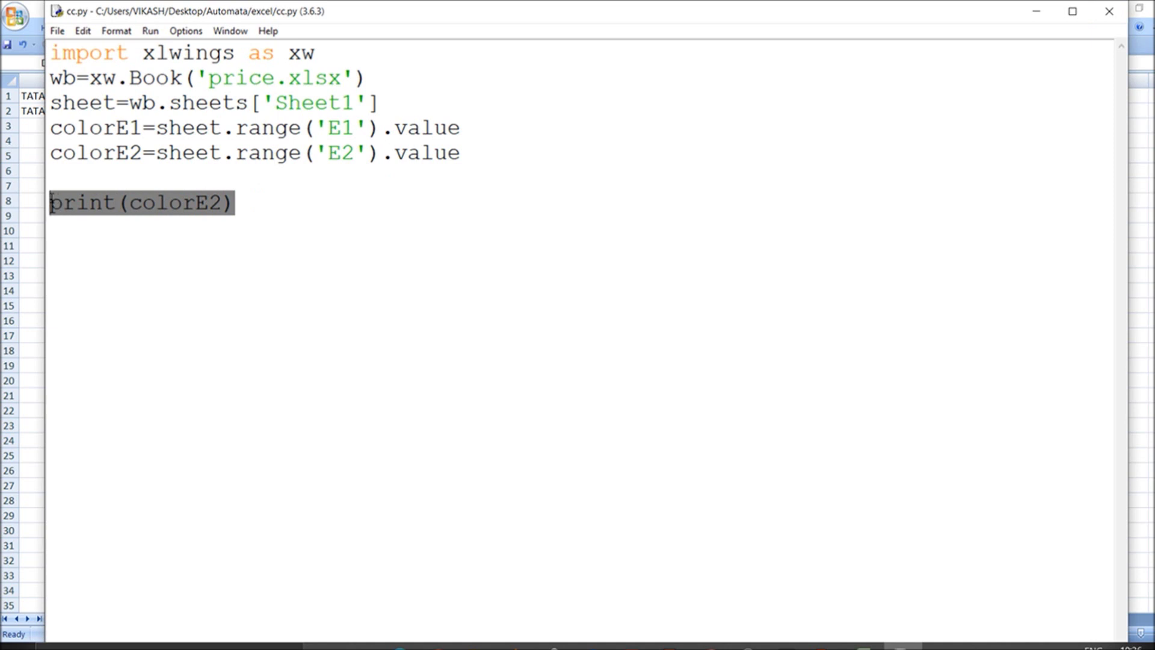
# Step: Replace the print(colorE2) line with if colorE1=='SELL': and start its indented body
pyautogui.press('Delete')
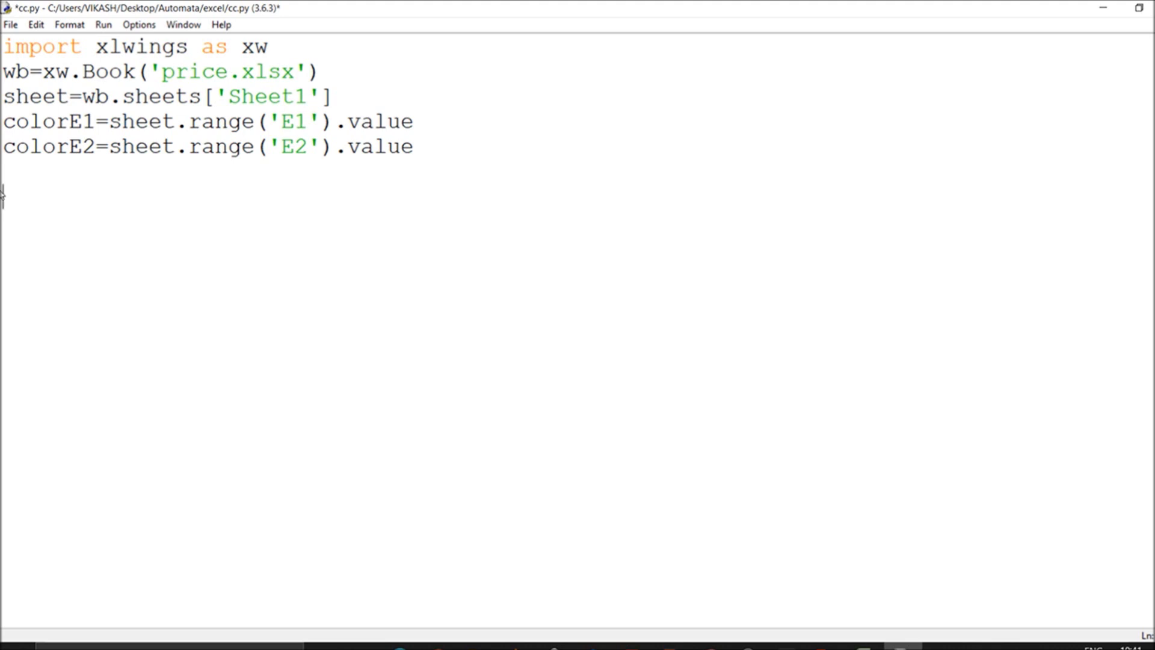
pyautogui.write('if colorE')
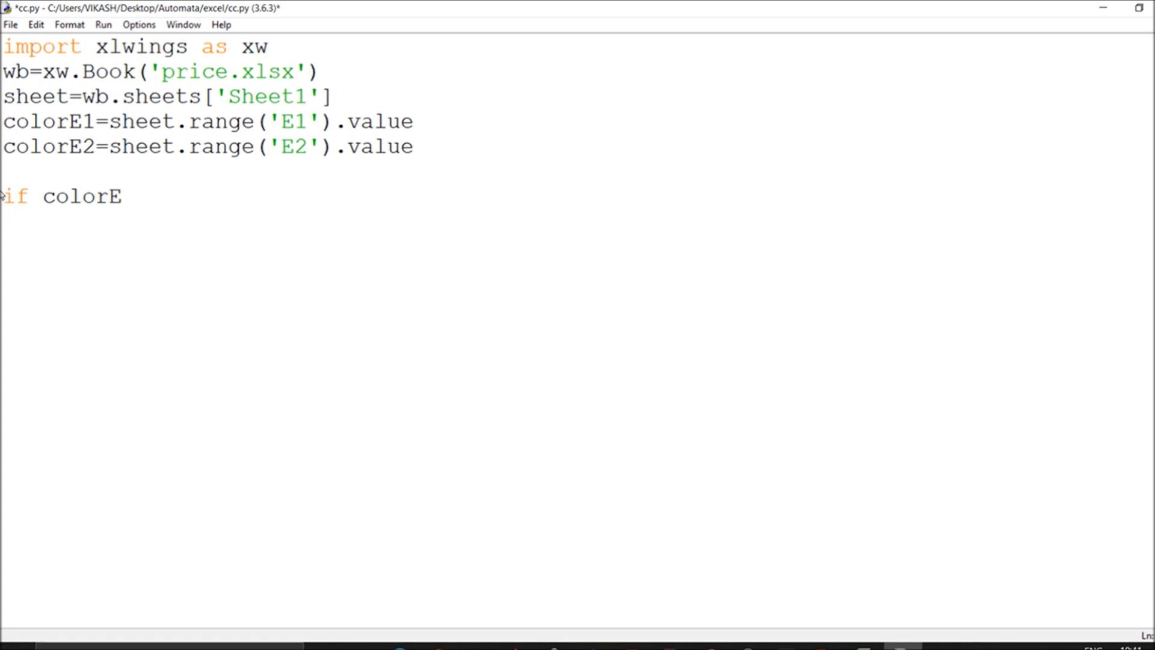
pyautogui.write("1=='SELL'")
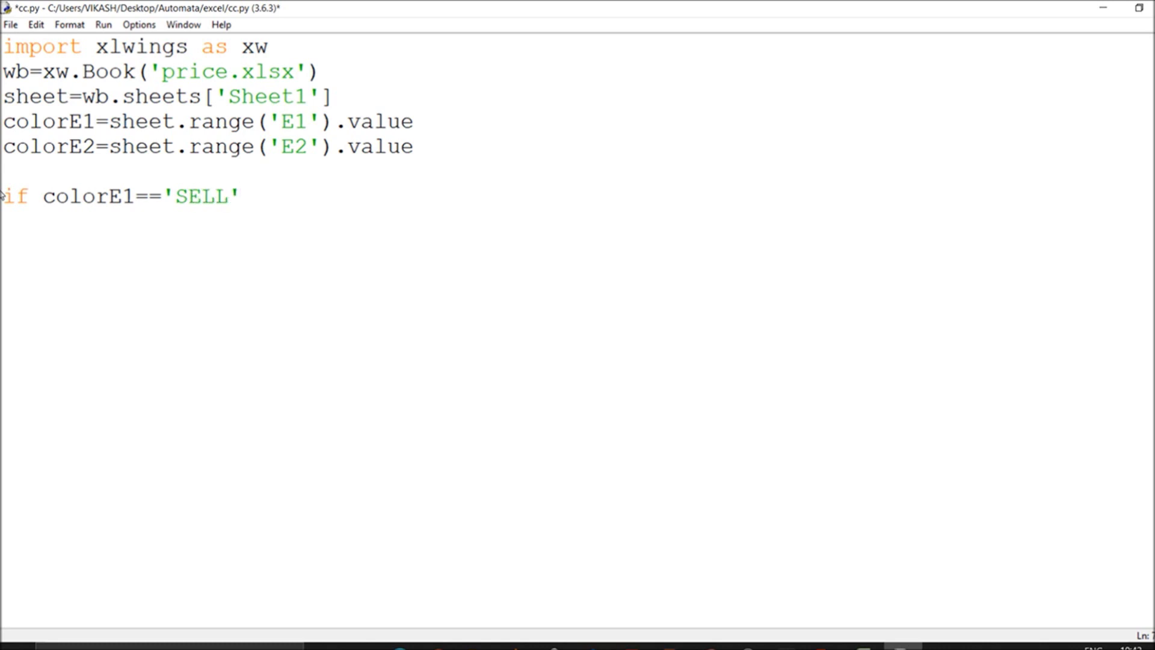
pyautogui.write(':')
pyautogui.press('Return')
# Step: Copy sheet.range('E1') from the colorE1 line and paste it under the if
pyautogui.moveTo(109, 121)
pyautogui.mouseDown()
pyautogui.moveTo(389, 147)
pyautogui.moveTo(421, 128)
pyautogui.mouseUp()
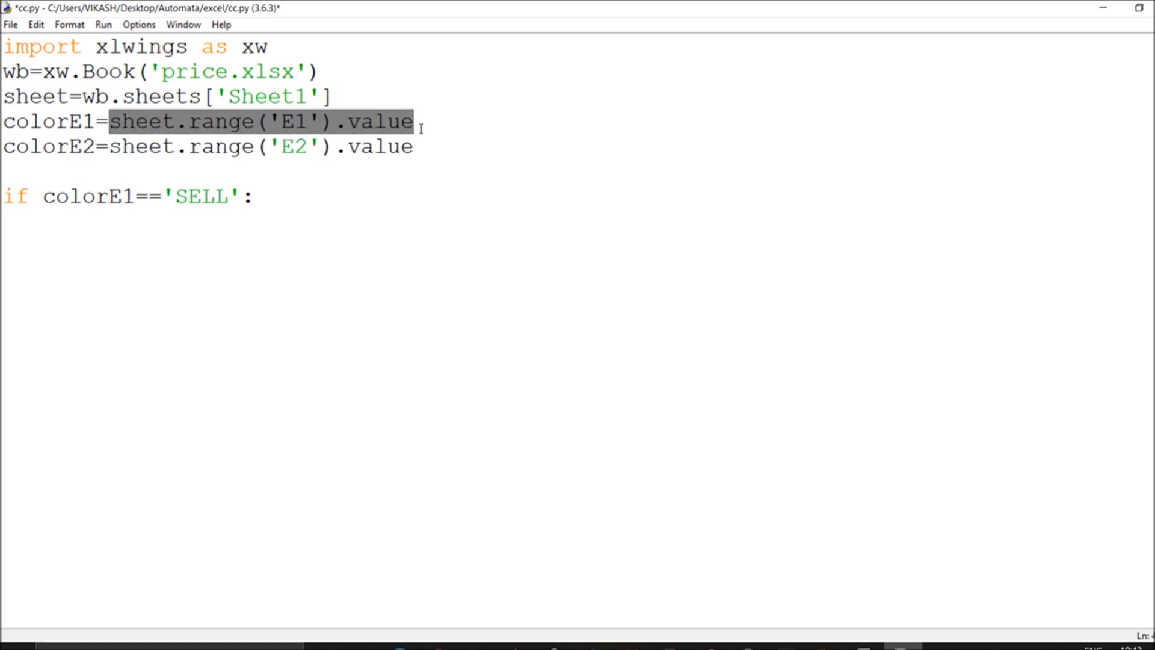
pyautogui.click(336, 123)
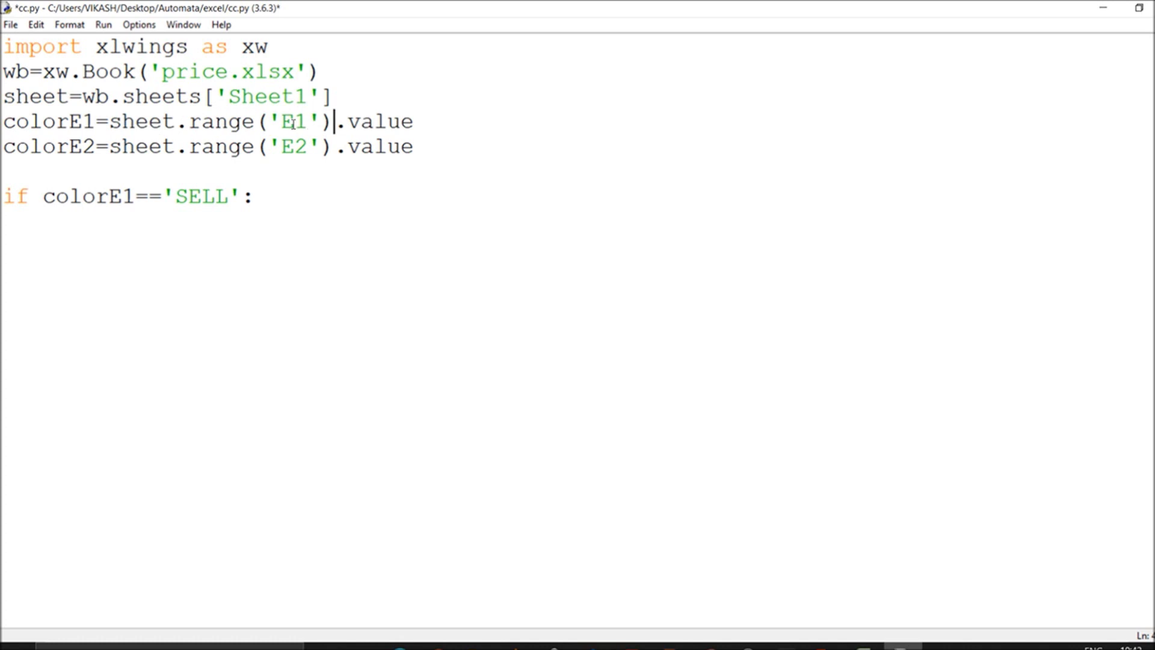
pyautogui.moveTo(335, 123); pyautogui.dragTo(114, 118)
pyautogui.hotkey('ctrl', 'c')
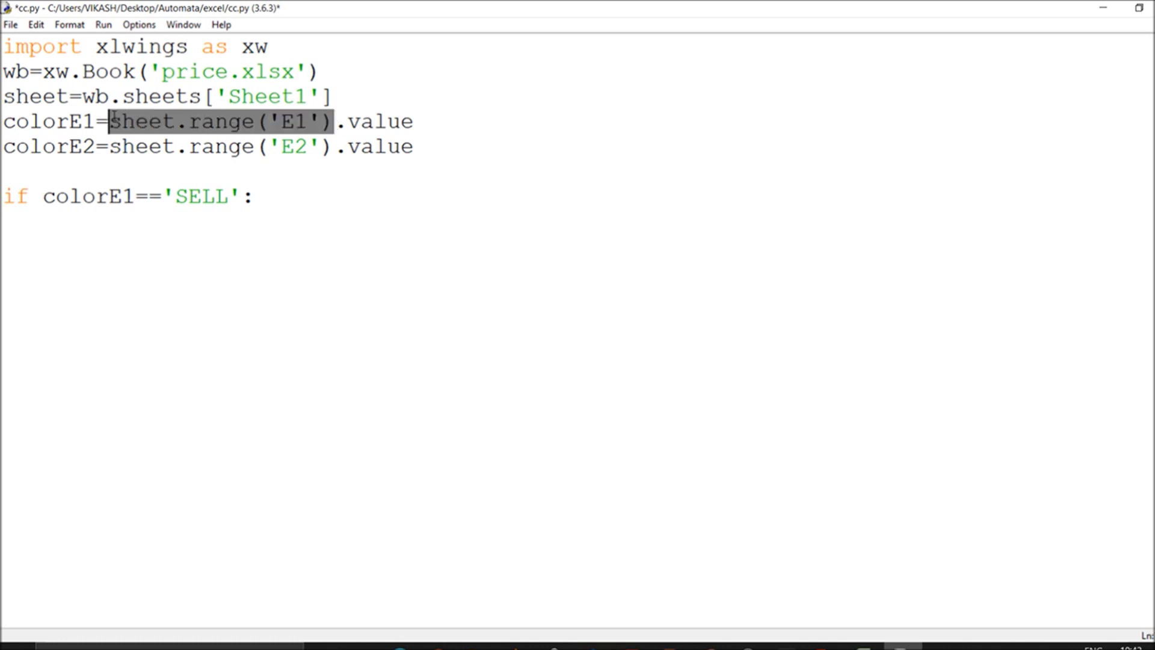
pyautogui.click(263, 199)
pyautogui.press('Return')
pyautogui.hotkey('ctrl', 'v')
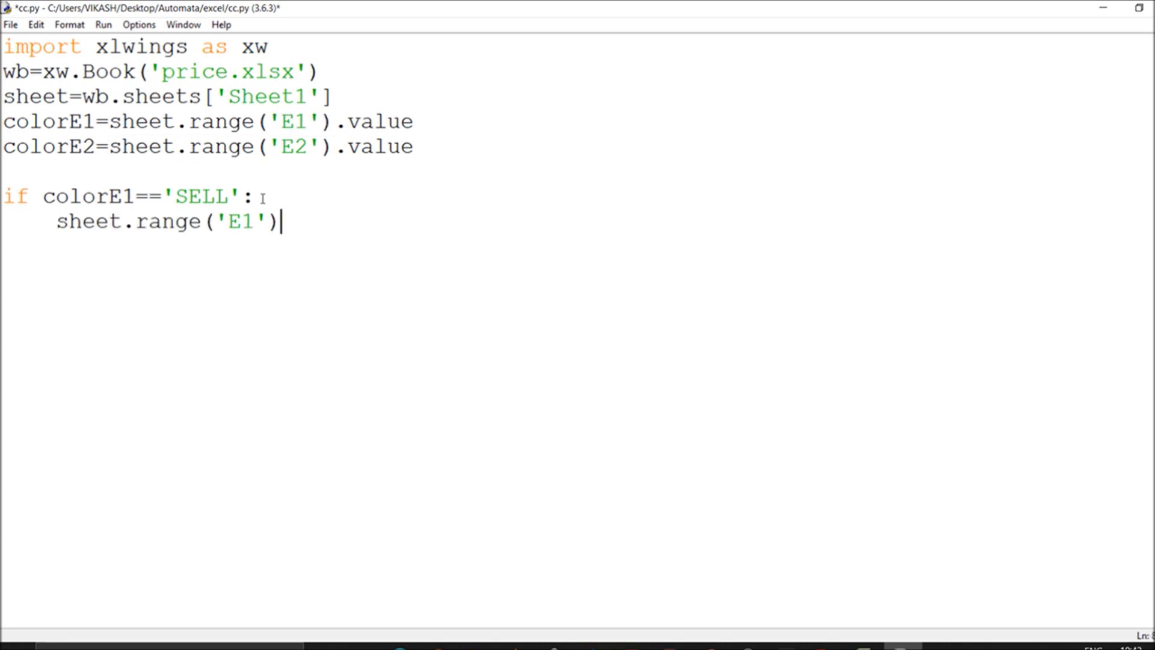
# Step: Complete the line as .api.Font.ColorIndex=4, then save and run cc.py
pyautogui.write('.api.Font.Color')
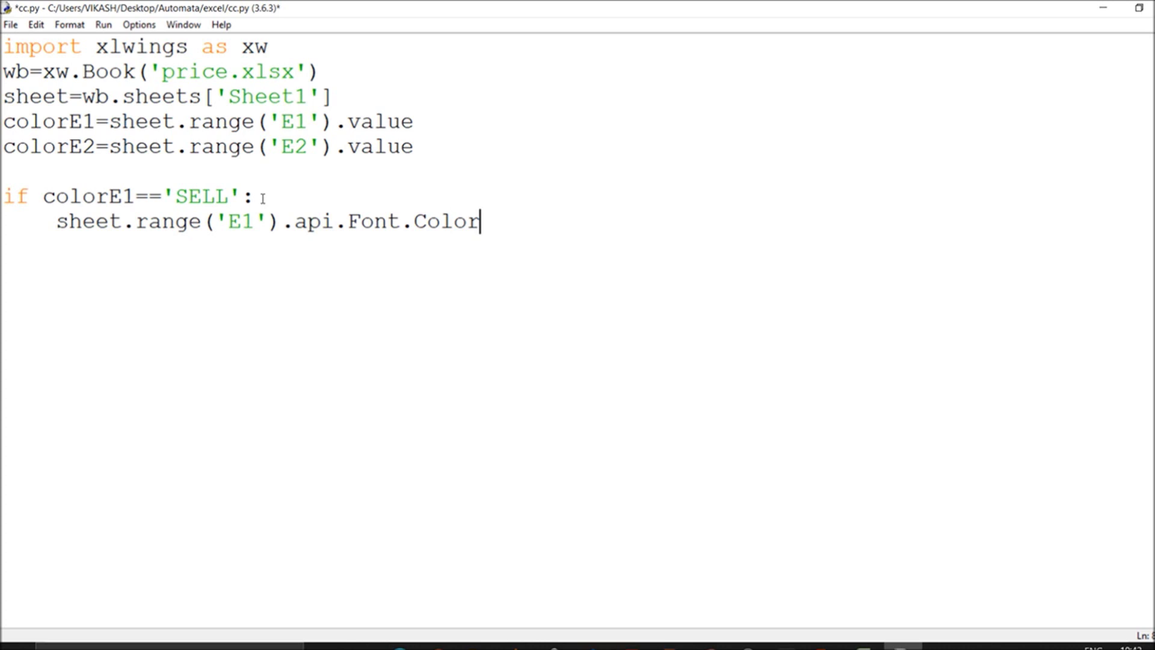
pyautogui.write('Index')
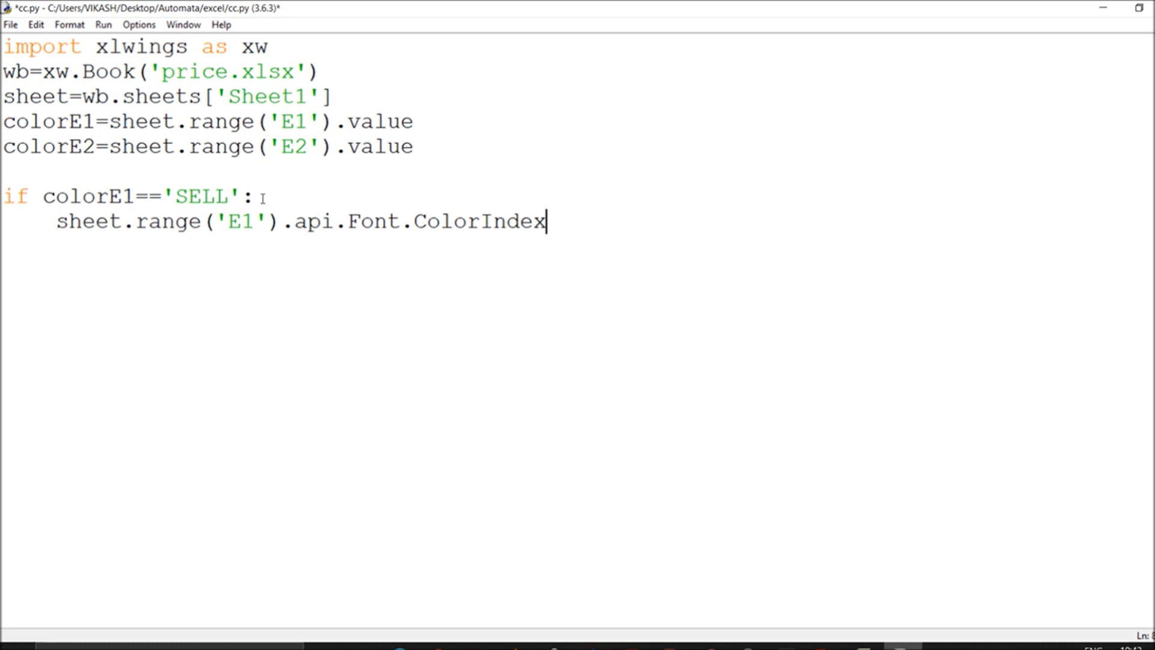
pyautogui.write('=')
pyautogui.write('3')
pyautogui.press('BackSpace')
pyautogui.write('4')
pyautogui.hotkey('ctrl', 's')
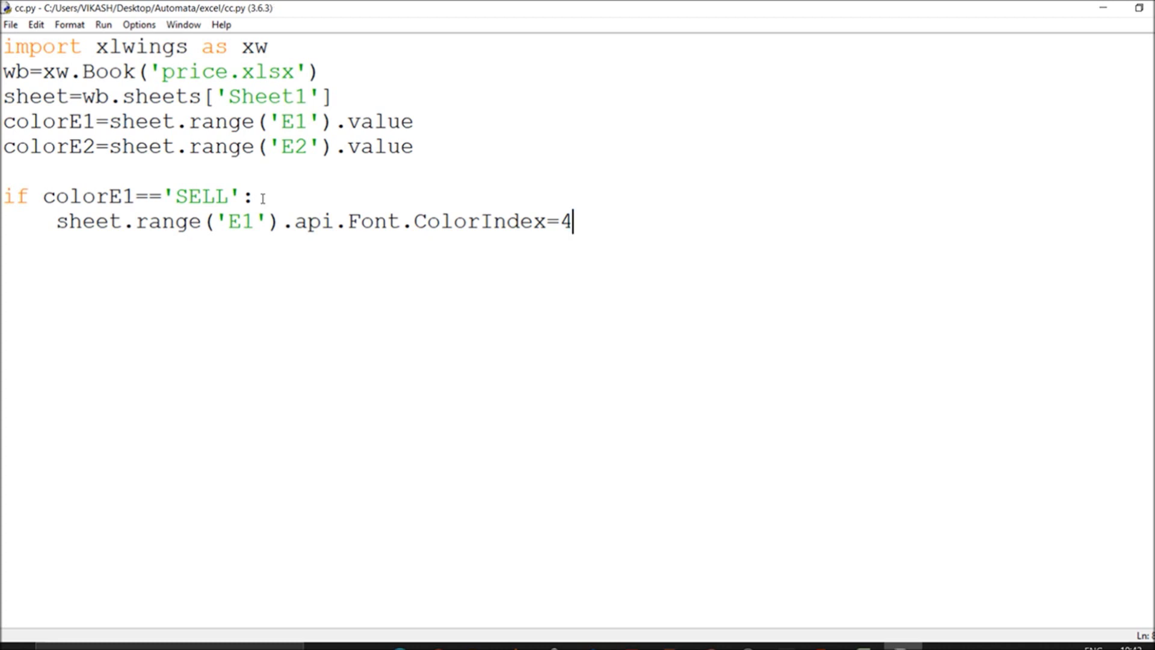
pyautogui.press('F5')
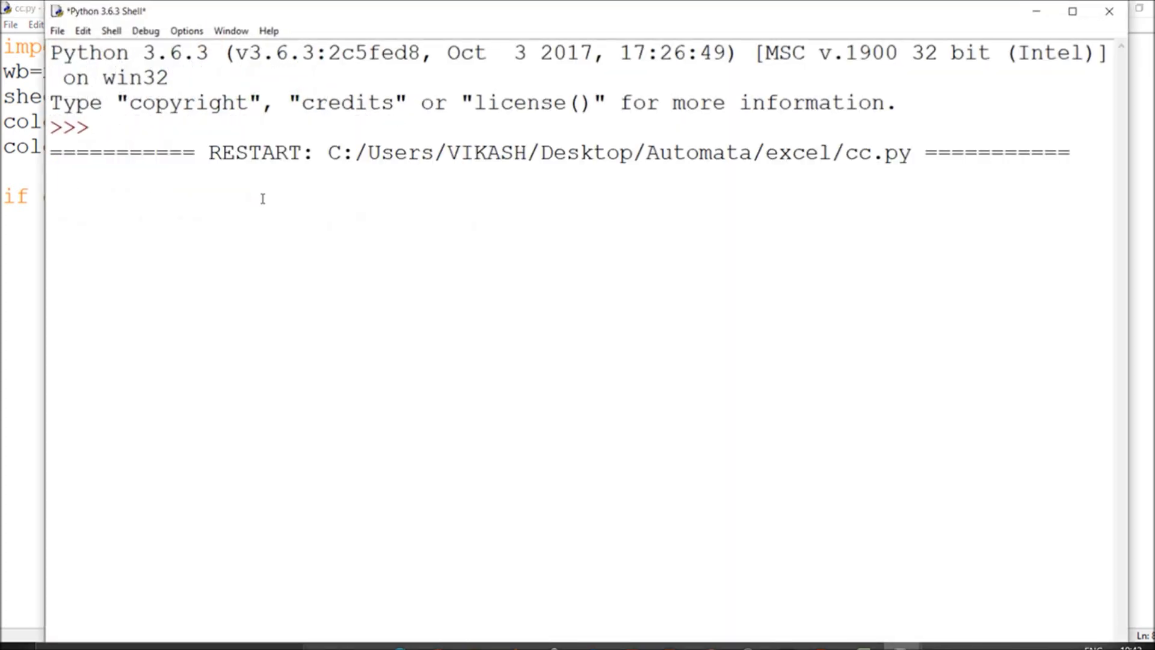
# Step: Check E1's green SELL in the price workbook, then return to cc.py and select the SELL if-block
pyautogui.click(1038, 17)
pyautogui.click(1101, 8)
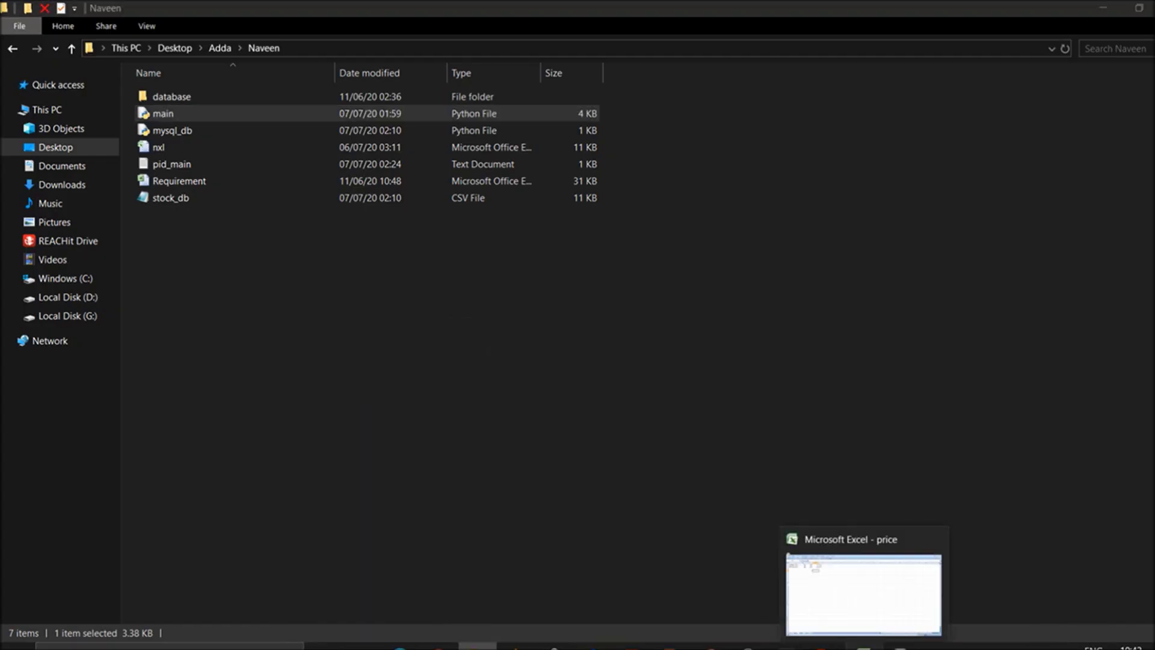
pyautogui.click(864, 646)
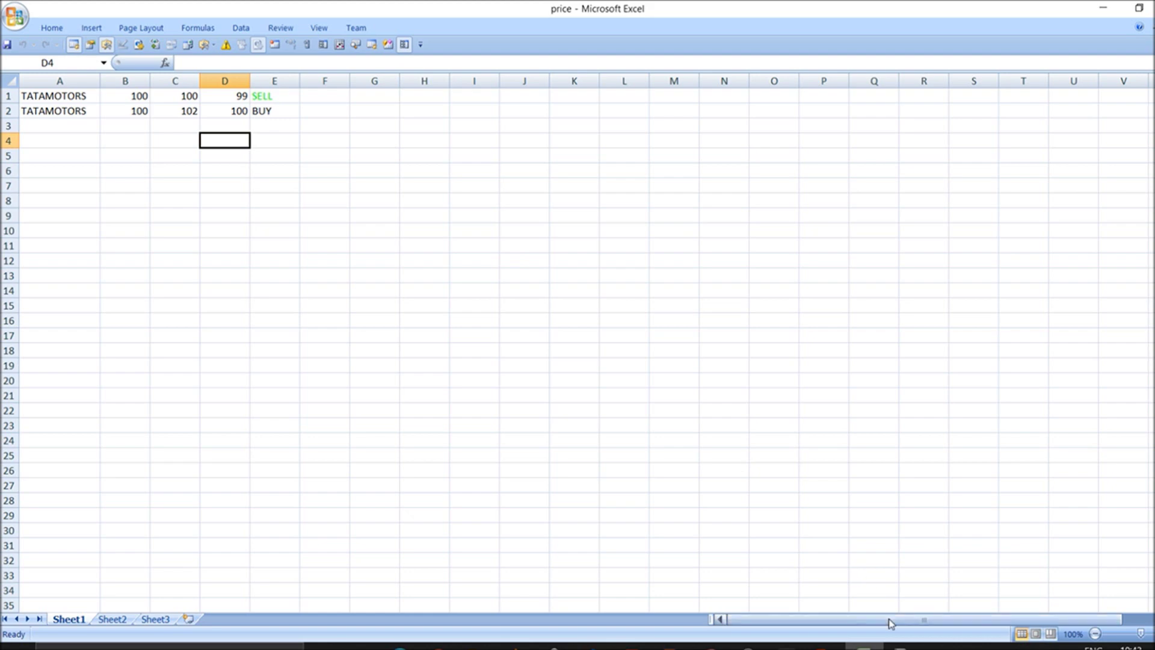
pyautogui.moveTo(901, 646)
pyautogui.click(835, 602)
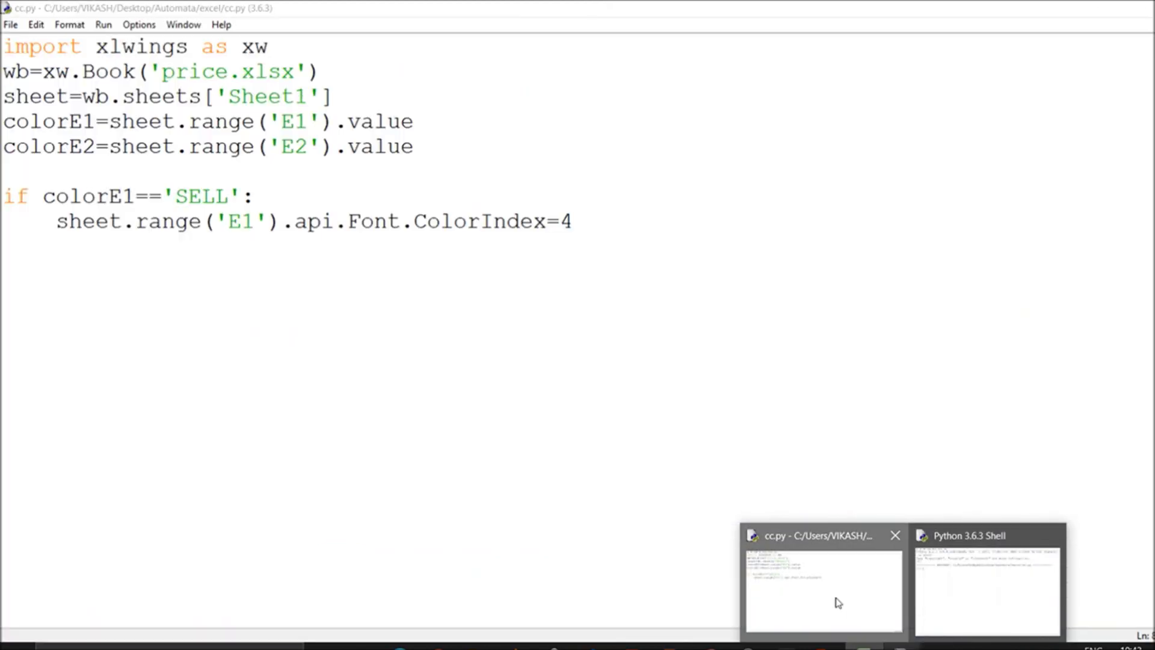
pyautogui.moveTo(626, 230); pyautogui.dragTo(3, 197)
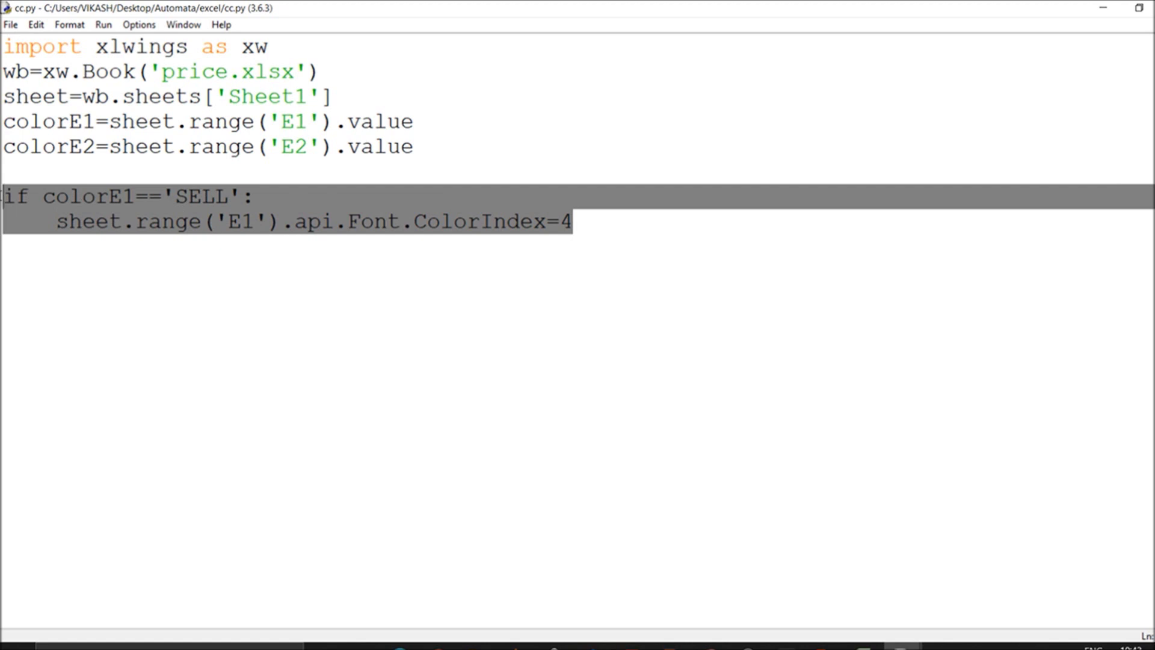
# Step: Paste a copy of the SELL if-block on a new line below it
pyautogui.click(340, 167)
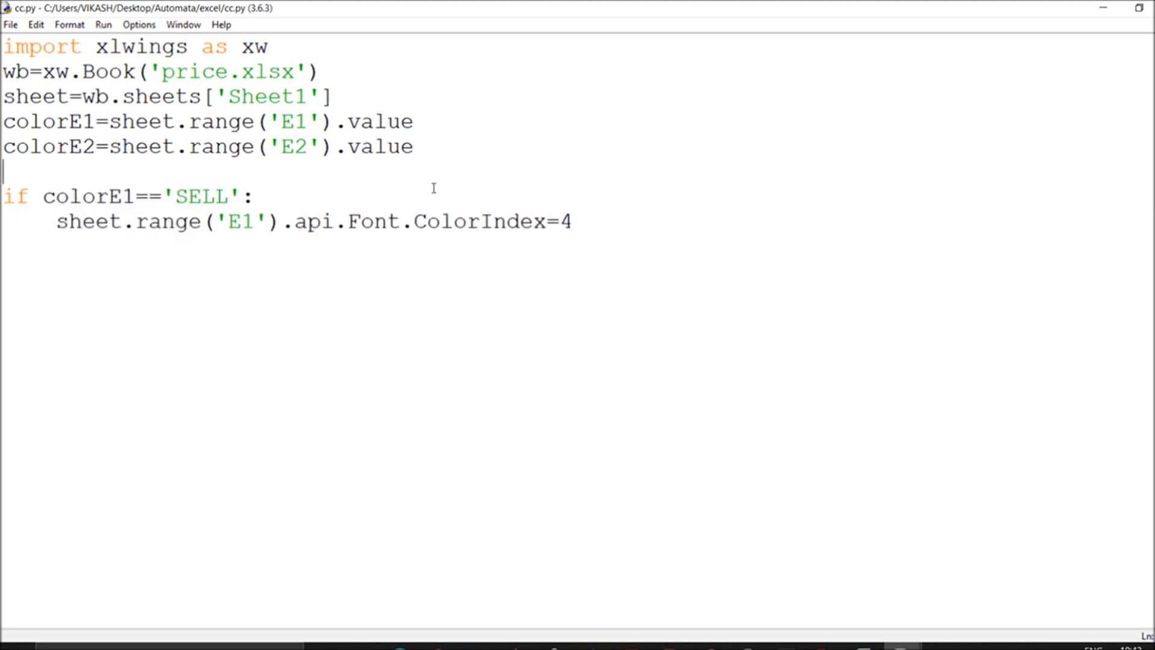
pyautogui.click(586, 218)
pyautogui.press('Return')
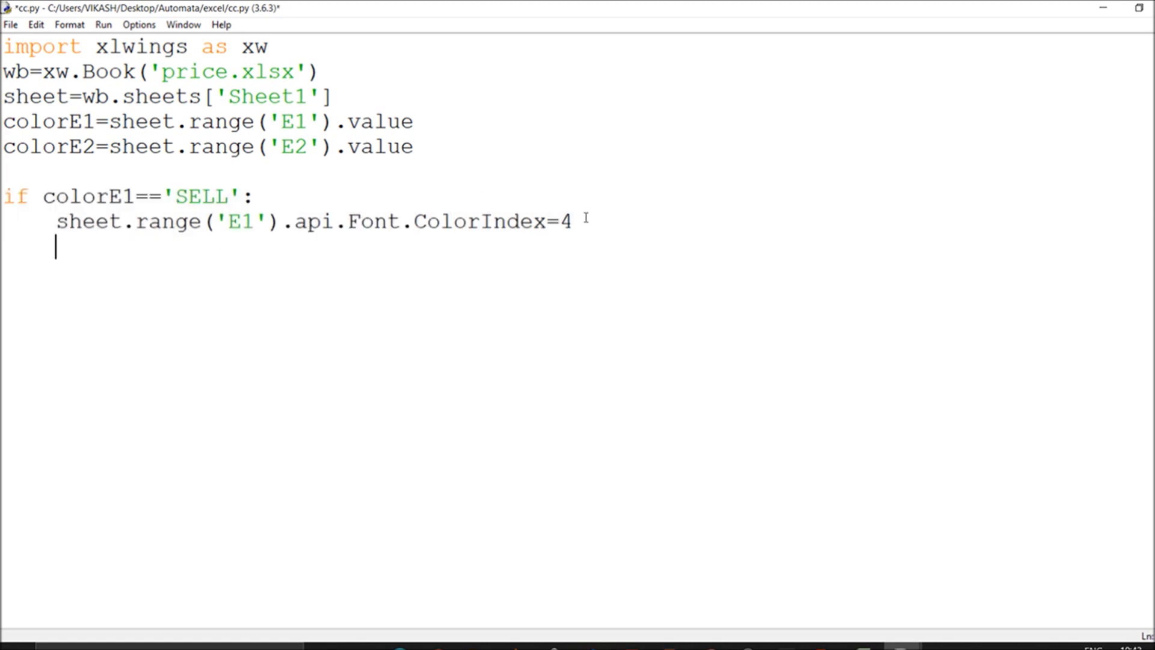
pyautogui.press('BackSpace')
pyautogui.write("if colorE1=='SELL':     sheet.range('E1').api.Font.ColorIndex=4")
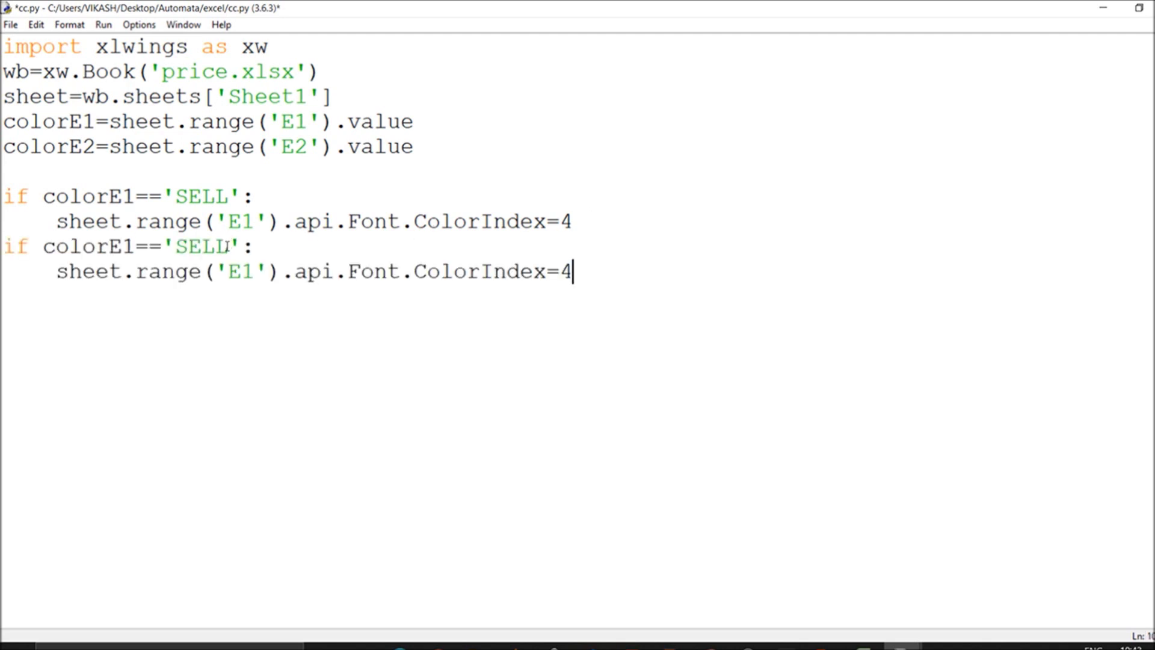
# Step: Edit the copied block to test 'BUY' and set E2's ColorIndex to 3
pyautogui.moveTo(230, 247); pyautogui.dragTo(175, 246)
pyautogui.write('BUY')
pyautogui.click(247, 271)
pyautogui.hotkey('shift', 'Right')
pyautogui.write('2')
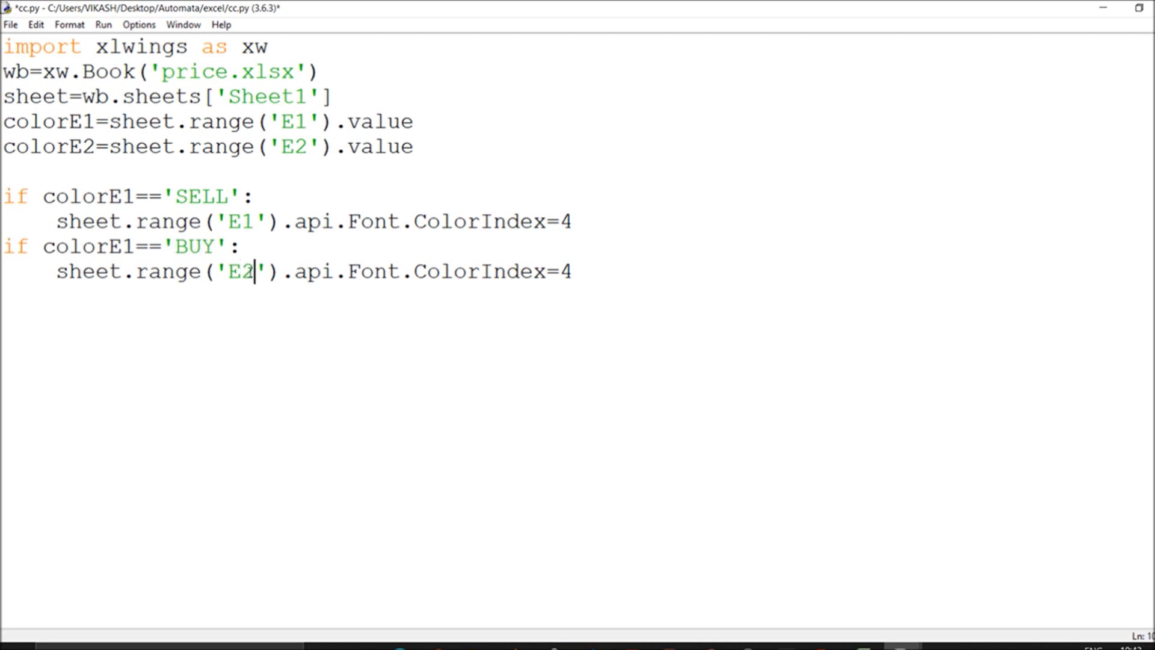
pyautogui.click(580, 272)
pyautogui.hotkey('shift', 'Left')
pyautogui.write('3')
# Step: Save and run cc.py, inspect cells E2 and E3 in the workbook, then return to the script
pyautogui.hotkey('ctrl', 's')
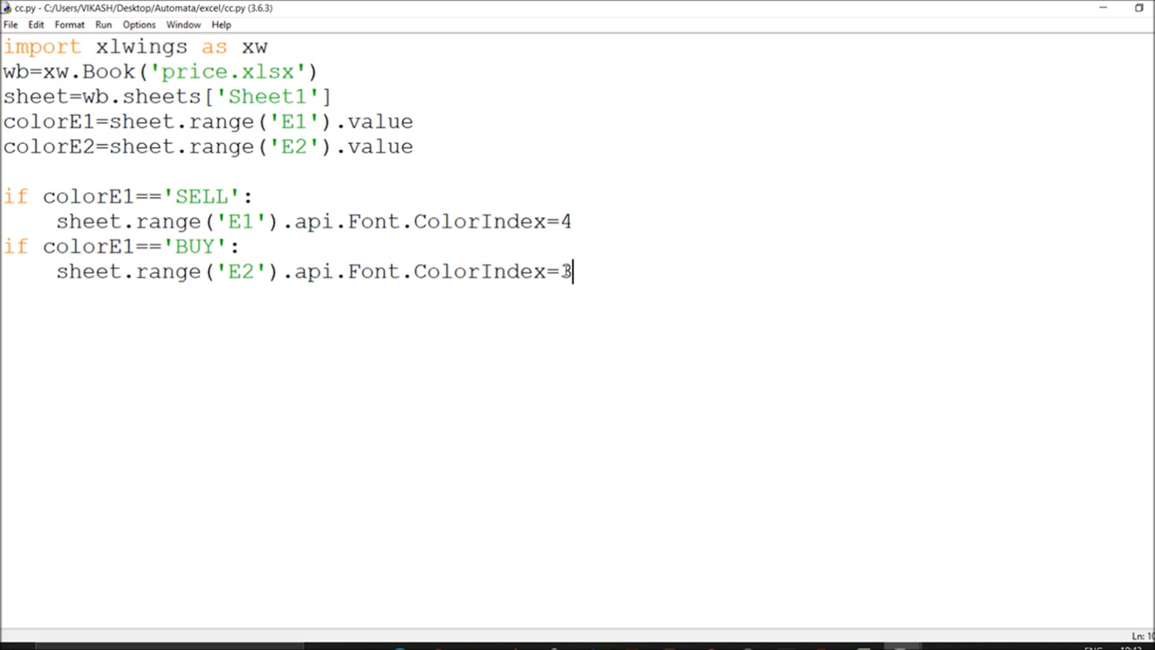
pyautogui.press('F5')
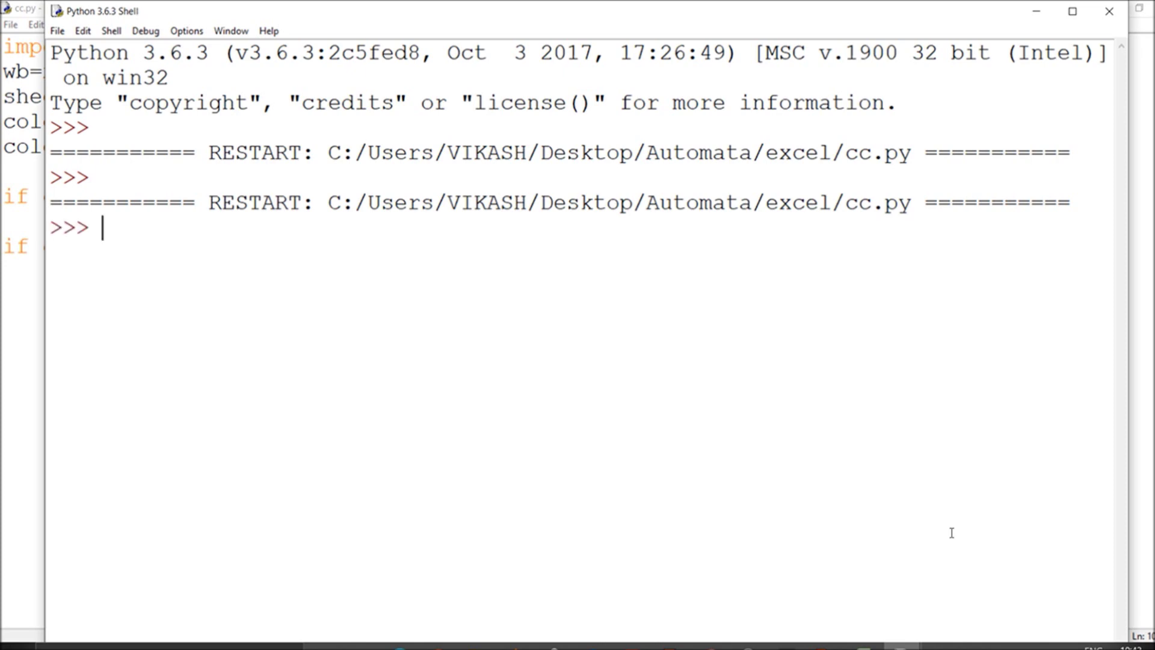
pyautogui.click(866, 645)
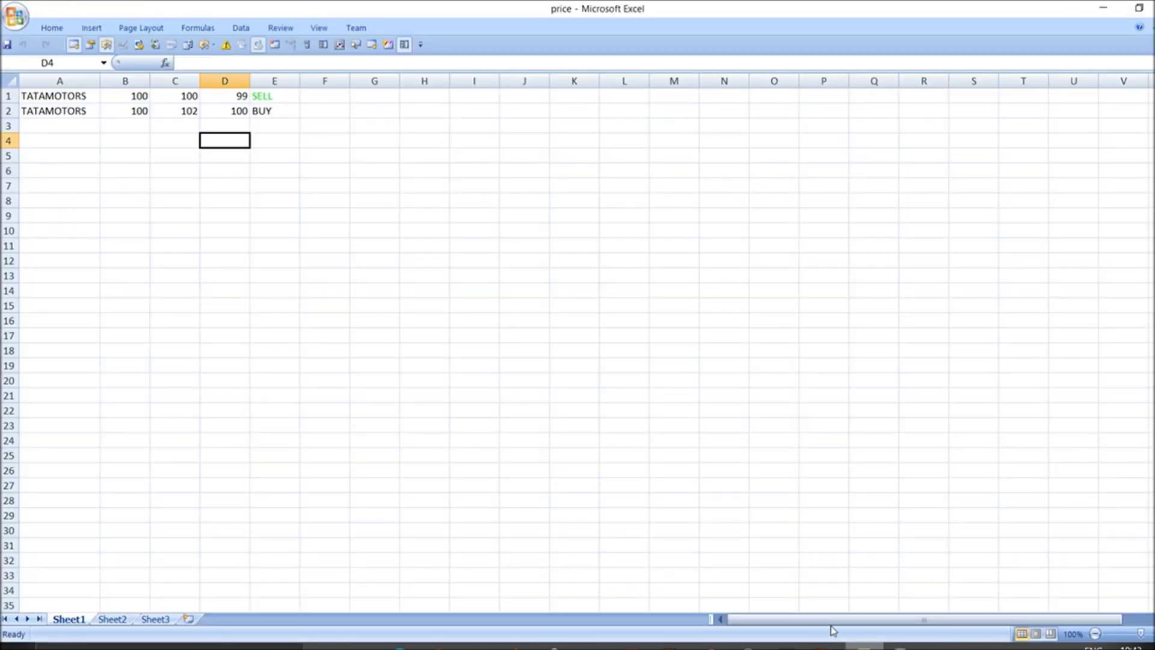
pyautogui.click(265, 111)
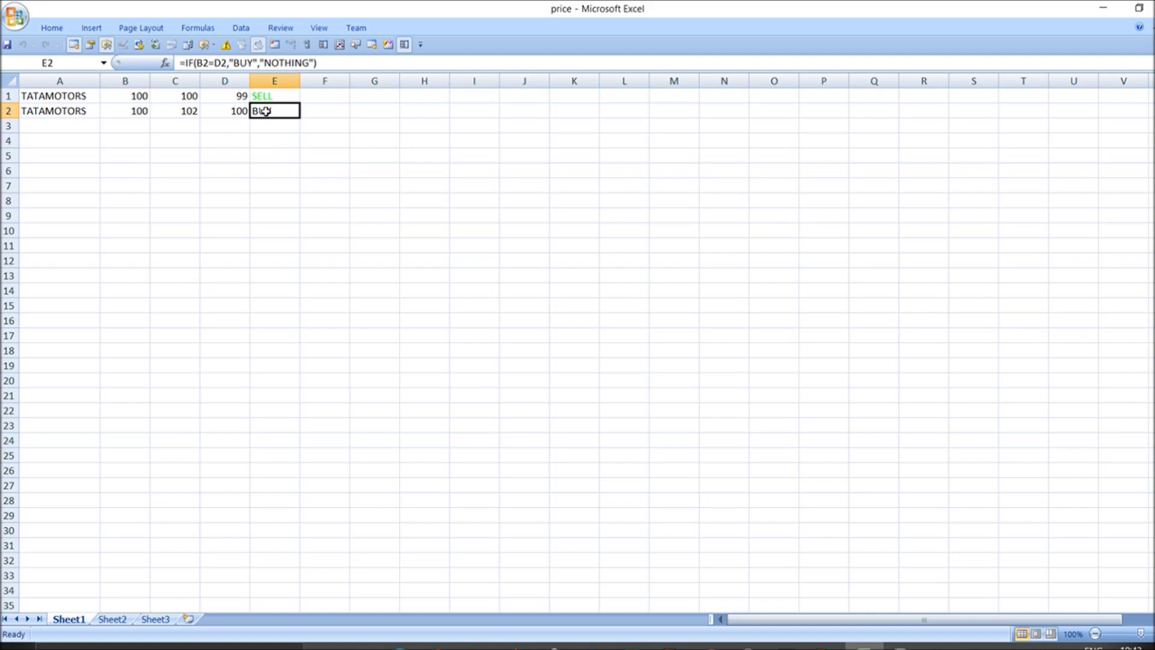
pyautogui.click(270, 124)
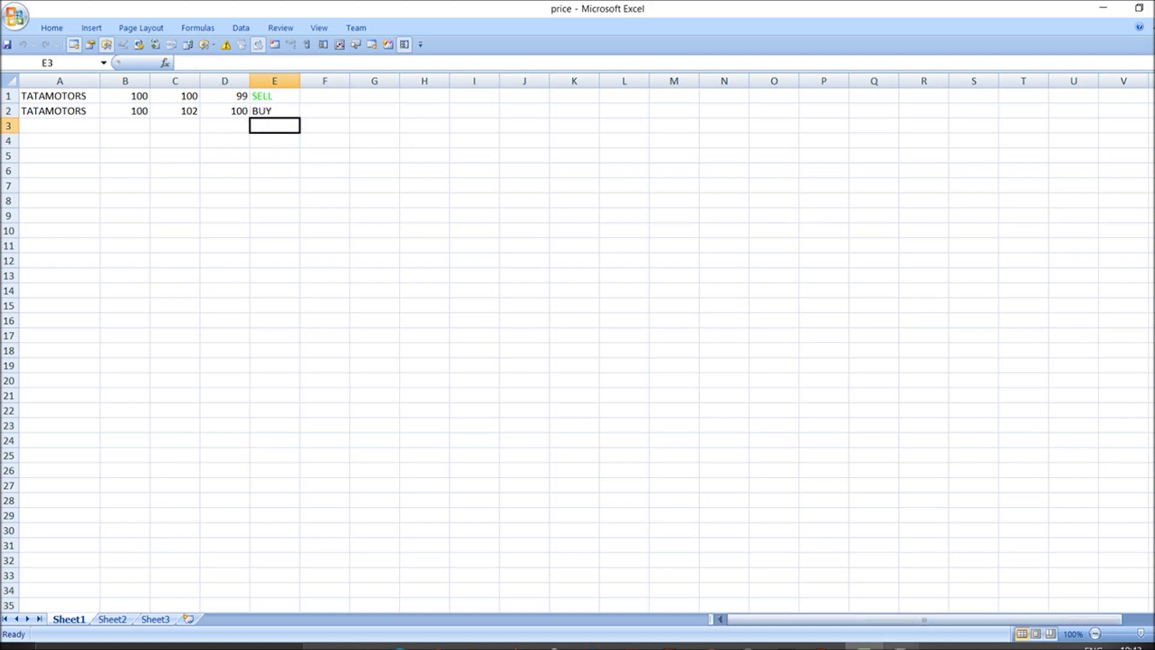
pyautogui.click(824, 608)
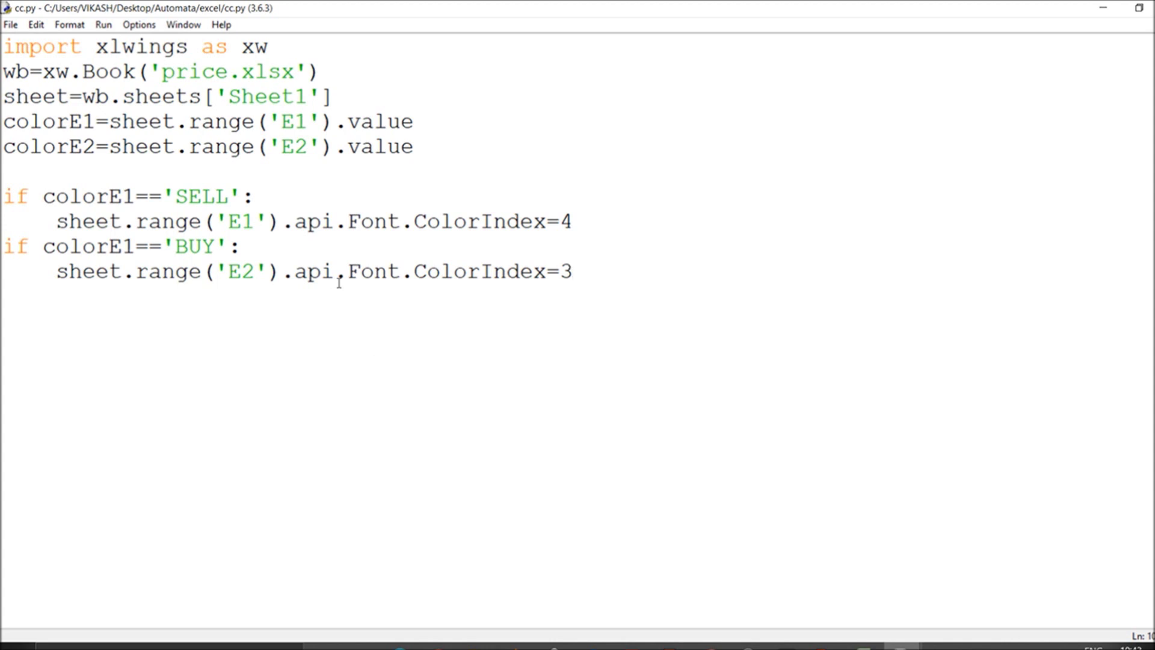
# Step: Make the BUY condition test colorE2 instead of colorE1
pyautogui.click(270, 239)
pyautogui.moveTo(129, 247); pyautogui.dragTo(136, 247)
pyautogui.write('2')
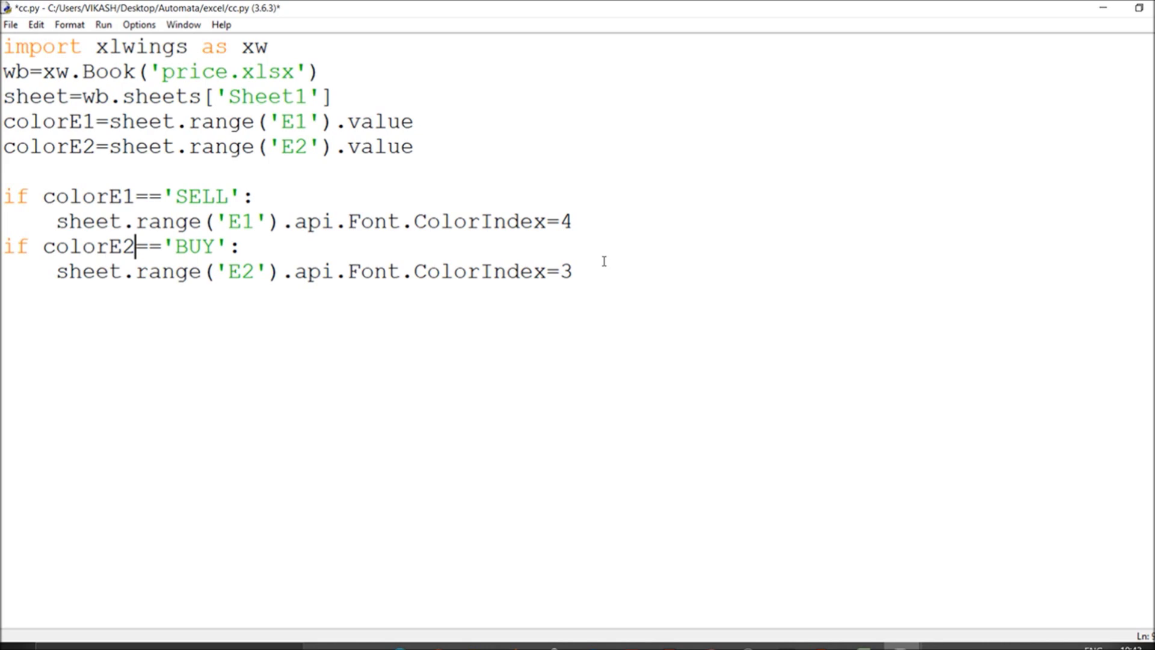
# Step: Swap the colour indexes to 3 for SELL and 4 for BUY, rerun, and view the workbook
pyautogui.doubleClick(560, 221)
pyautogui.write('3')
pyautogui.doubleClick(569, 271)
pyautogui.write('4')
pyautogui.press('F5')
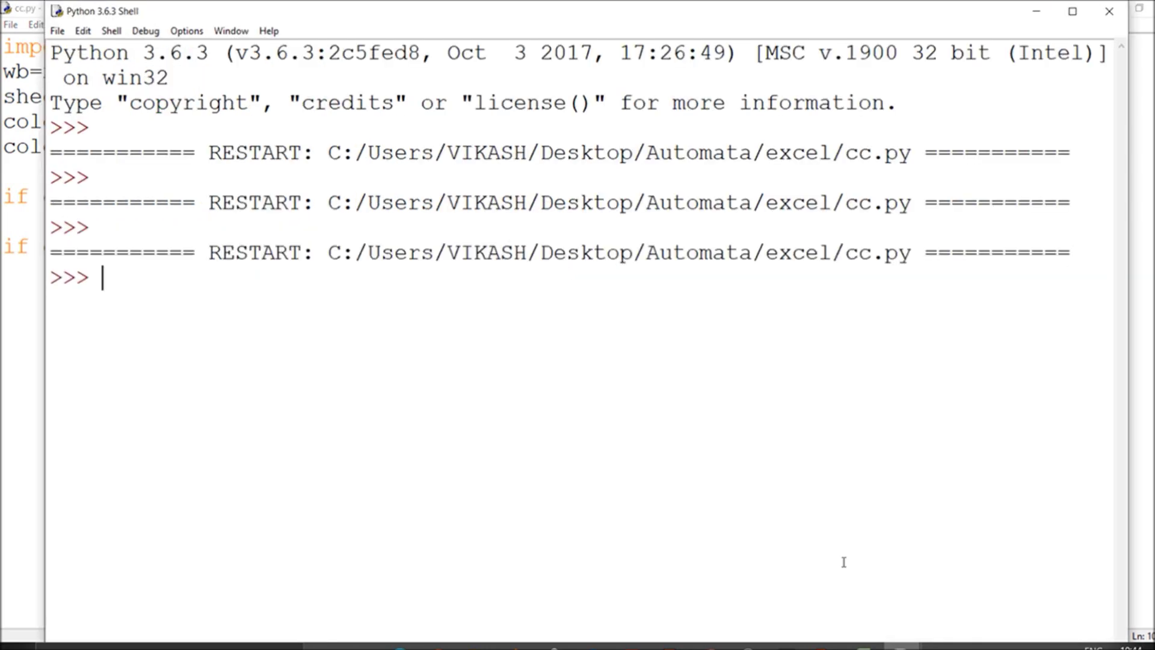
pyautogui.click(865, 647)
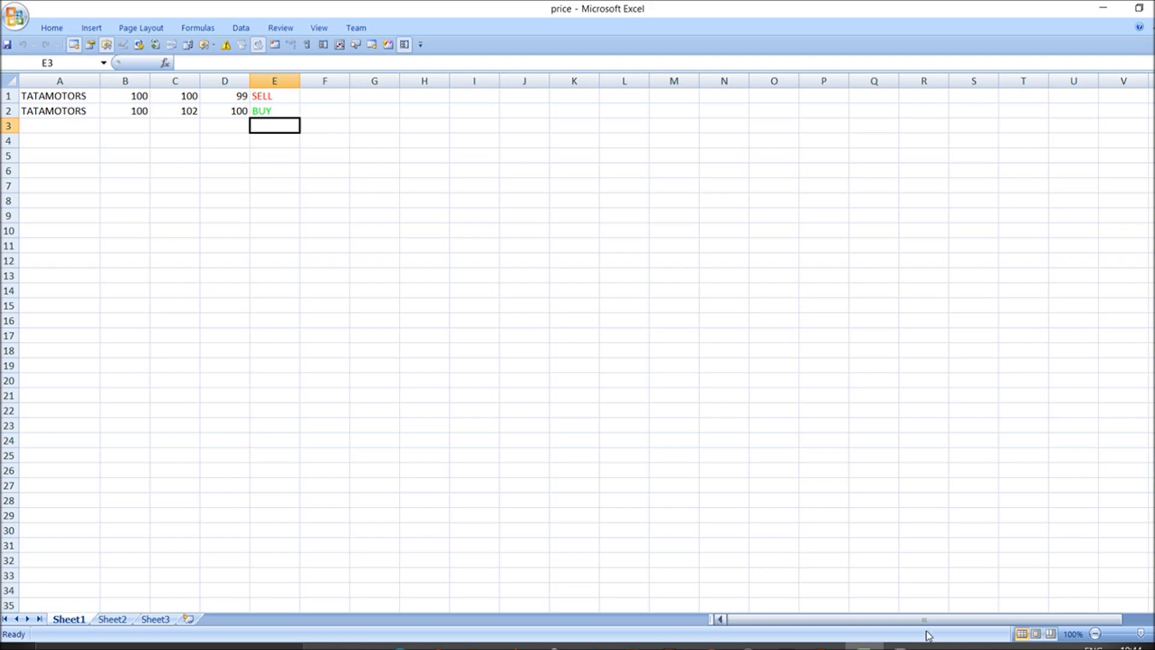
# Step: Back in cc.py, change the SELL colour index to 1 and the BUY index to 2
pyautogui.click(901, 646)
pyautogui.click(848, 607)
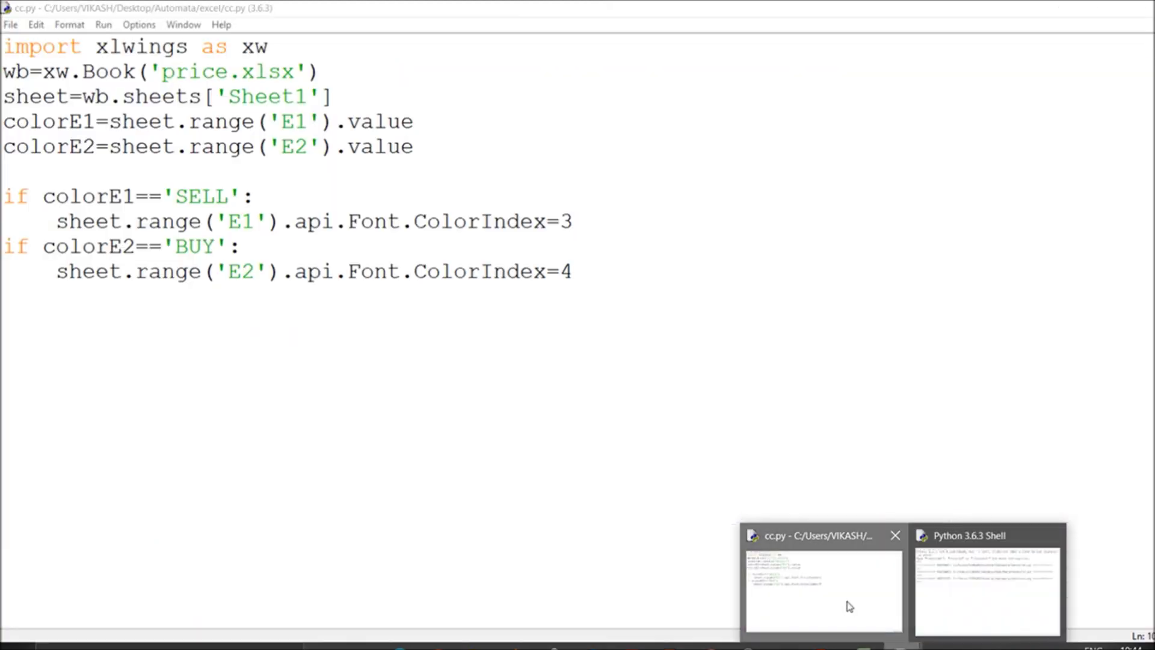
pyautogui.doubleClick(566, 222)
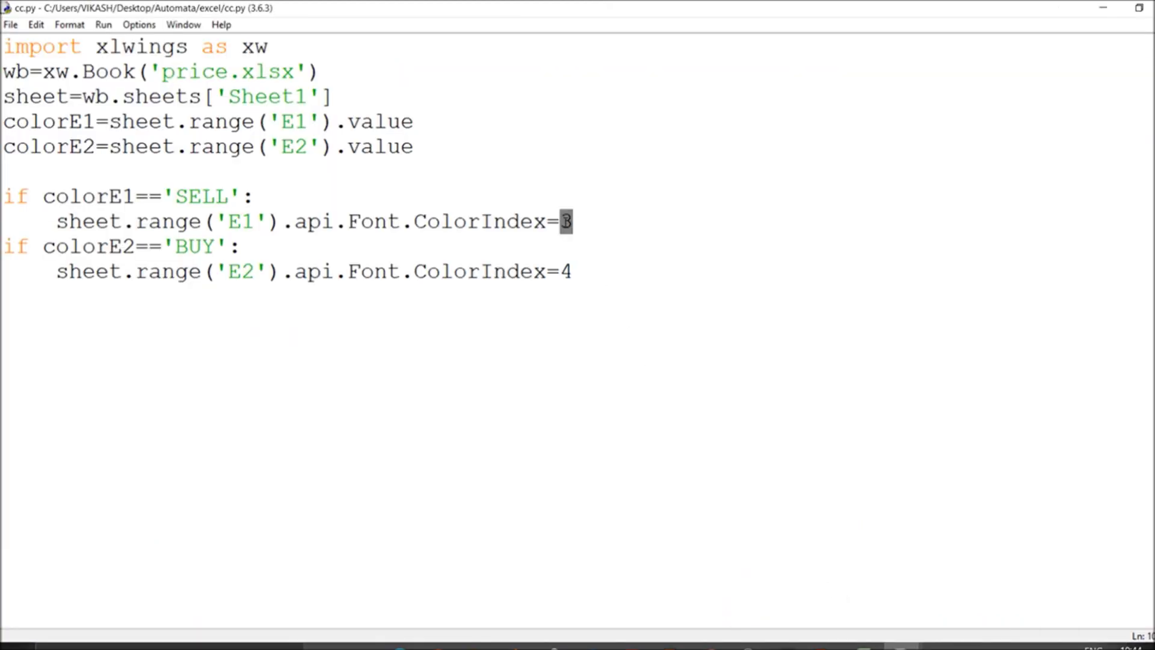
pyautogui.write('1')
pyautogui.doubleClick(565, 272)
pyautogui.write('5')
# Step: Save and run the script, check the workbook's colours, then bring cc.py back
pyautogui.hotkey('ctrl', 's')
pyautogui.press('F5')
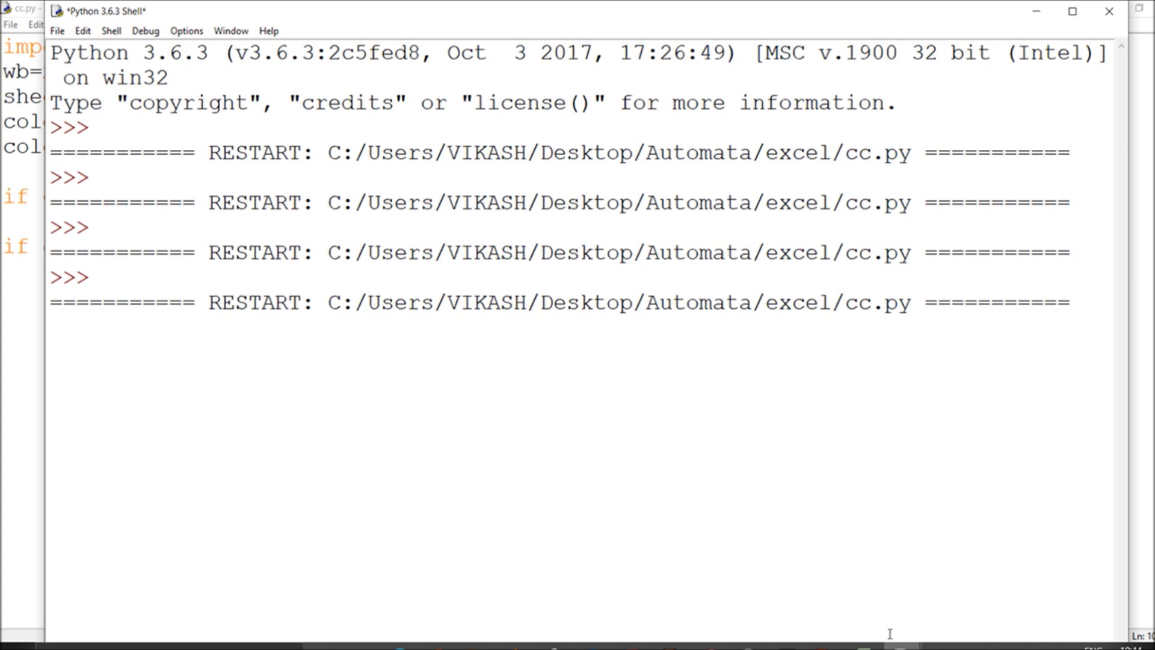
pyautogui.click(866, 646)
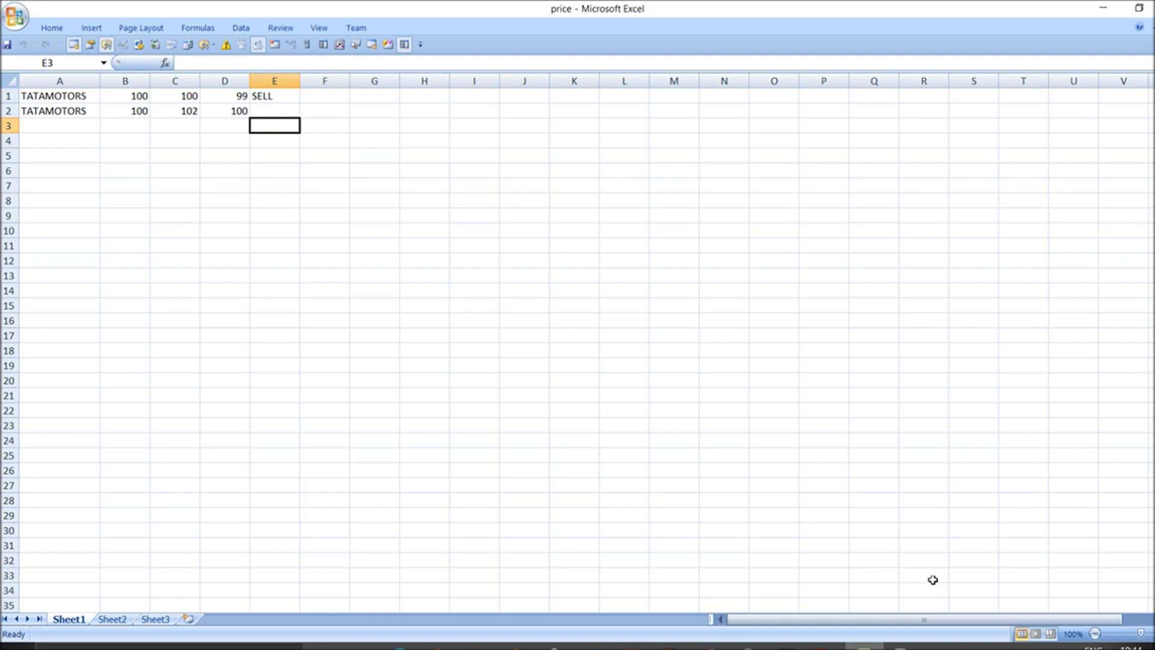
pyautogui.click(902, 646)
pyautogui.moveTo(903, 643)
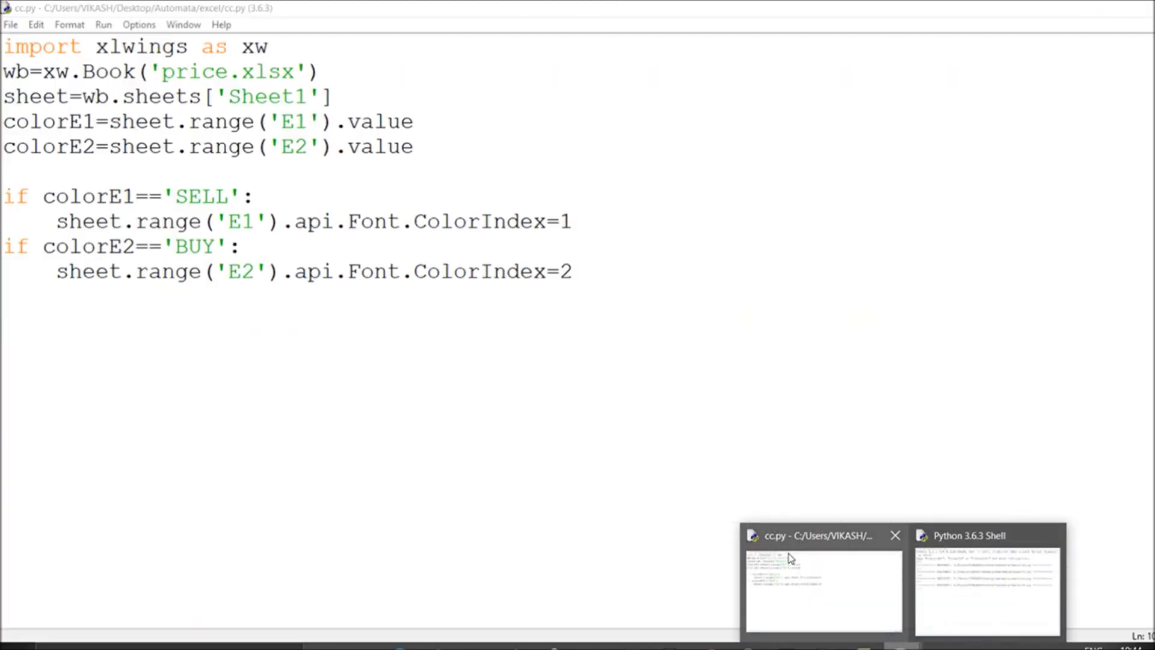
pyautogui.click(822, 602)
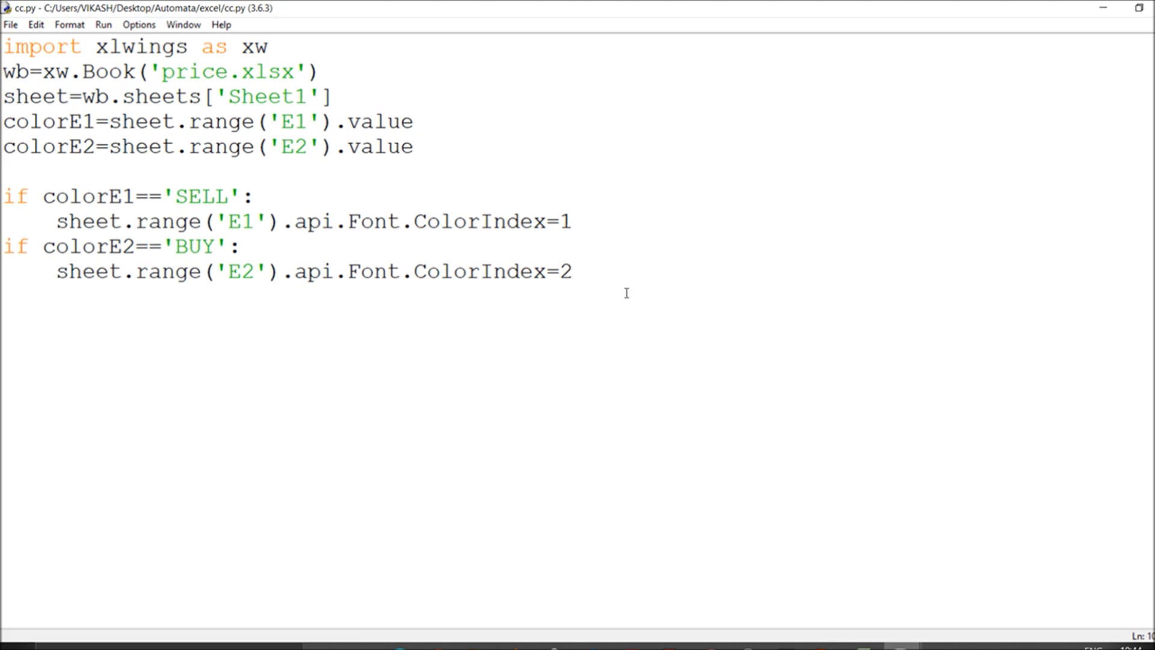
# Step: Restore ColorIndex 3 for SELL and 4 for BUY, then save and run cc.py
pyautogui.click(573, 222)
pyautogui.press('BackSpace')
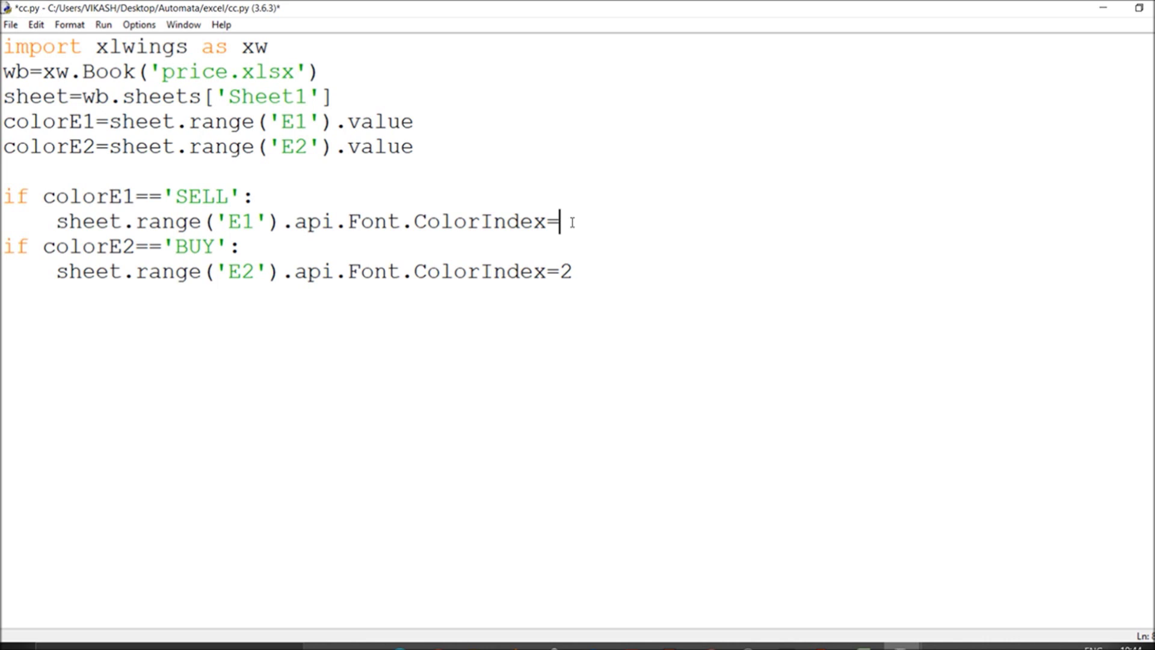
pyautogui.write('3')
pyautogui.moveTo(574, 271); pyautogui.dragTo(562, 271)
pyautogui.write('4')
pyautogui.press('F5')
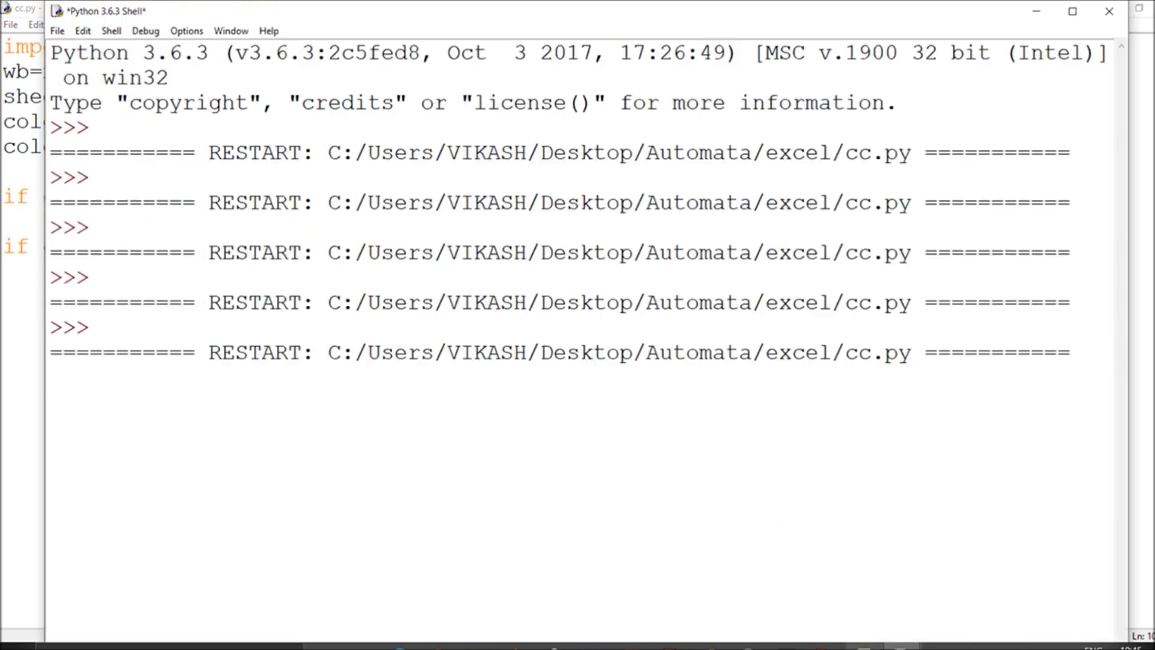
# Step: Check the red SELL and green BUY in the price workbook, then return to cc.py
pyautogui.hotkey('alt', 'Tab')
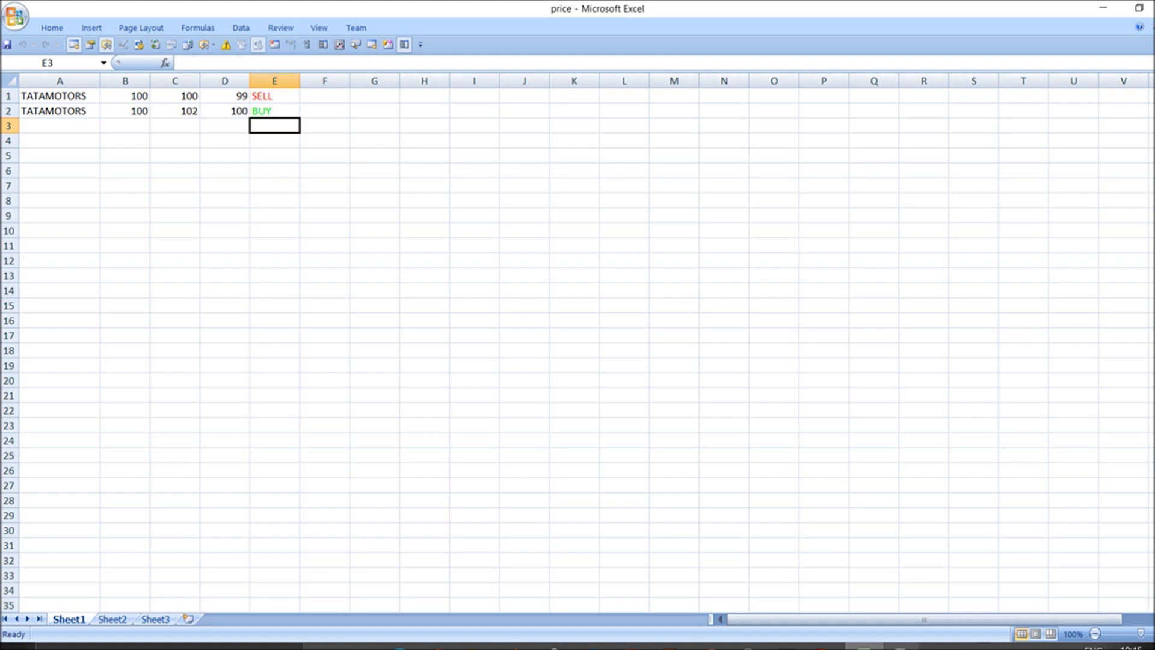
pyautogui.click(901, 646)
pyautogui.click(845, 603)
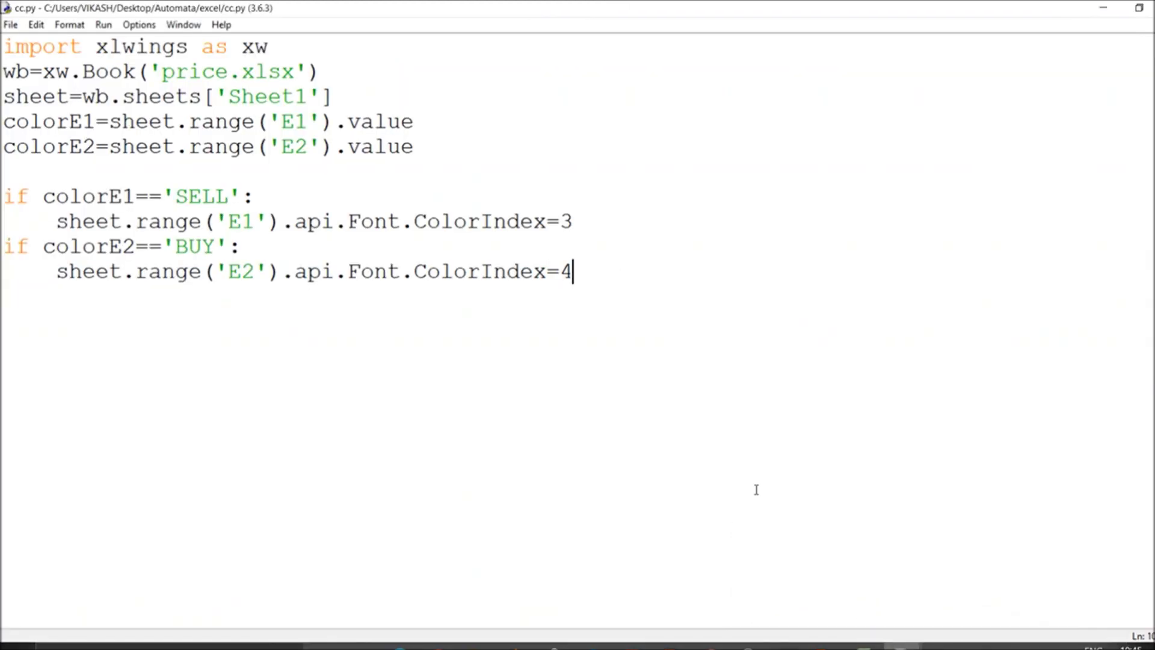
# Step: Set the SELL colour index to 5 and BUY's to 6, then save and run cc.py
pyautogui.doubleClick(566, 222)
pyautogui.write('5')
pyautogui.doubleClick(566, 272)
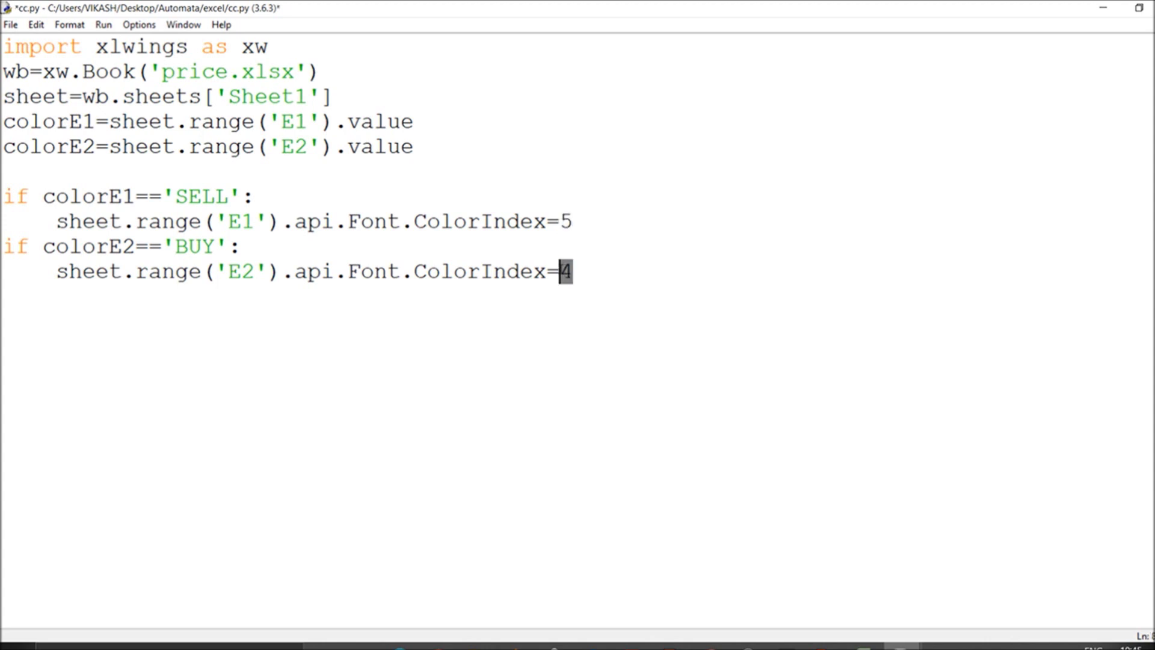
pyautogui.write('6')
pyautogui.hotkey('ctrl', 's')
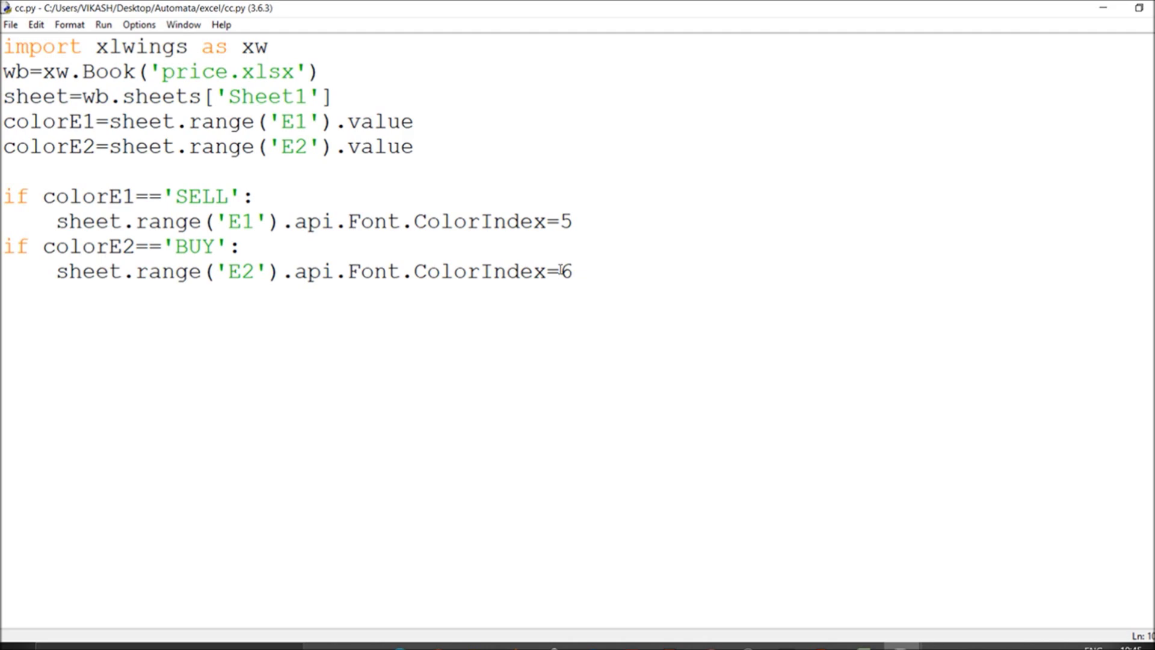
pyautogui.press('F5')
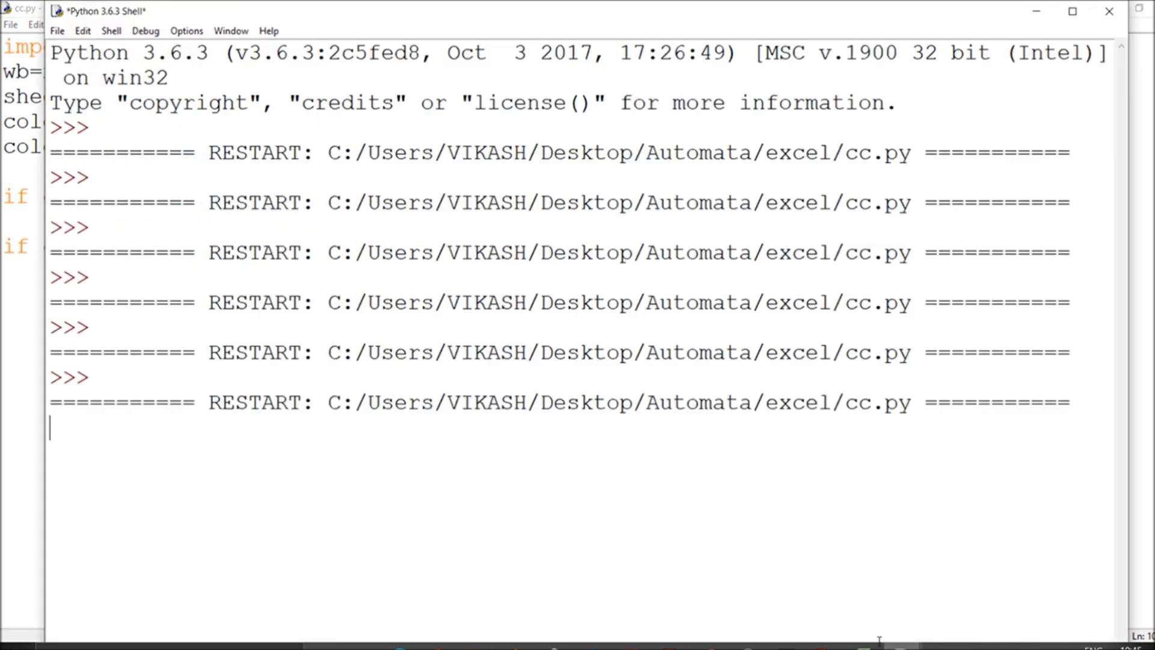
# Step: In the price workbook, check cells E1 and E2 for the new blue and yellow colours
pyautogui.click(865, 644)
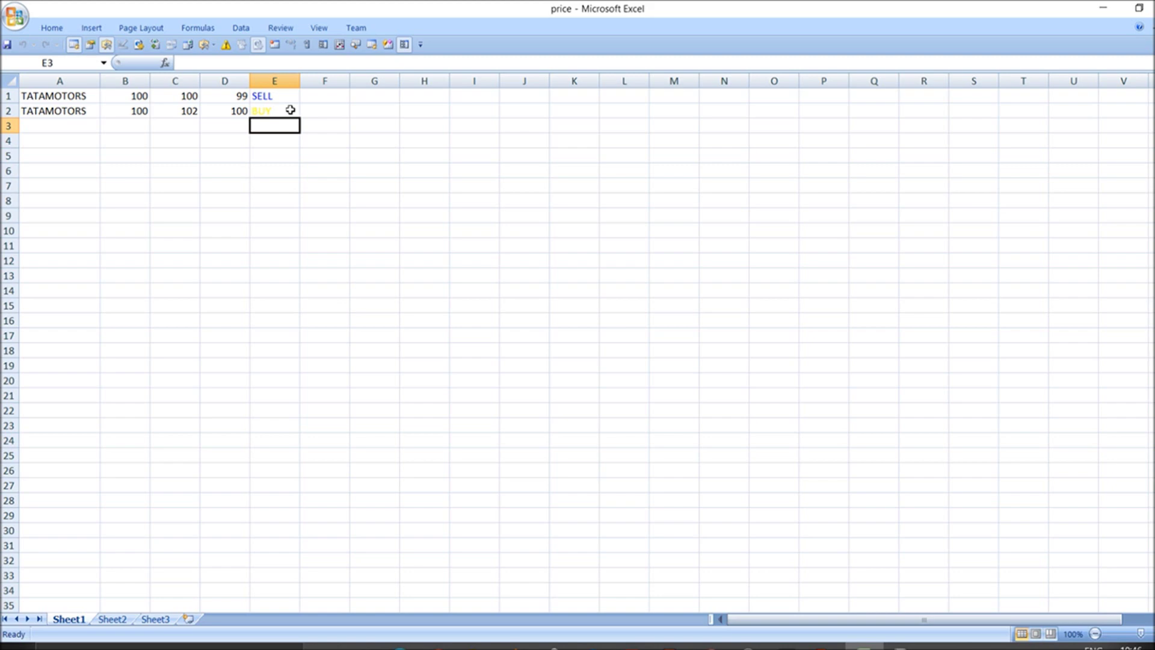
pyautogui.click(278, 101)
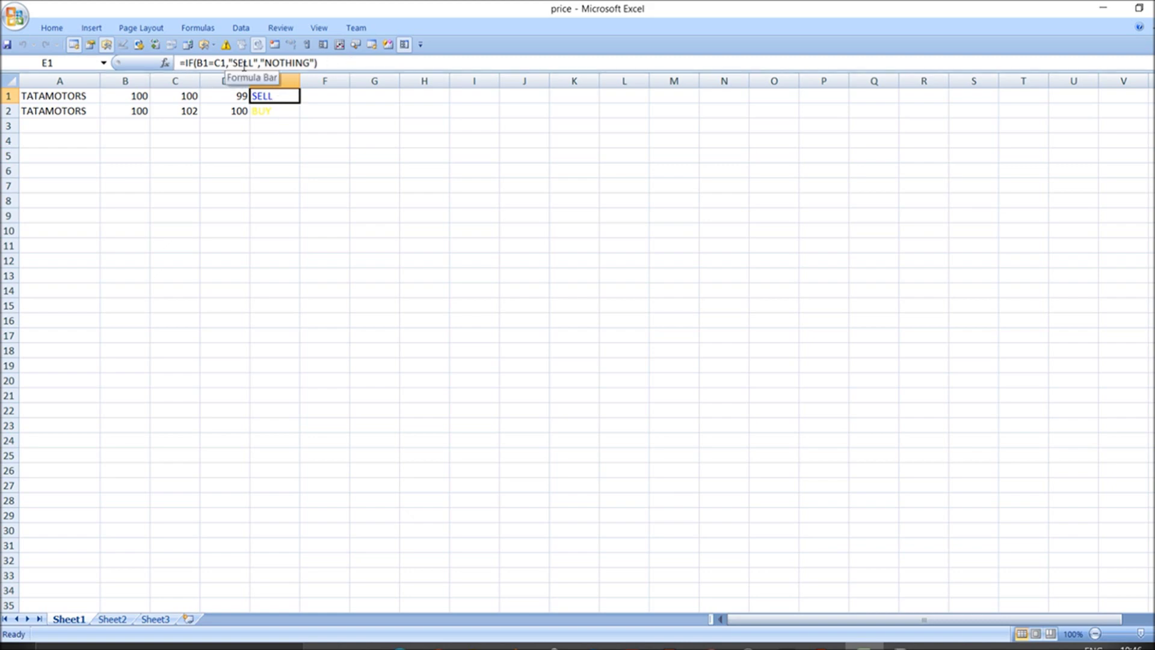
pyautogui.click(271, 113)
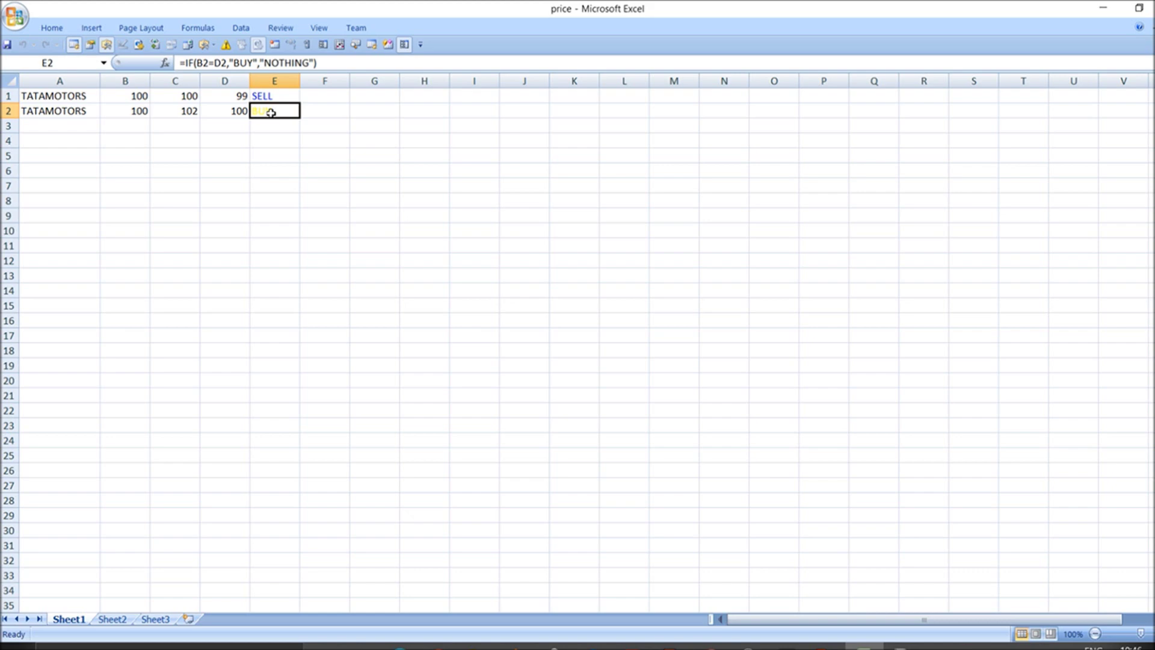